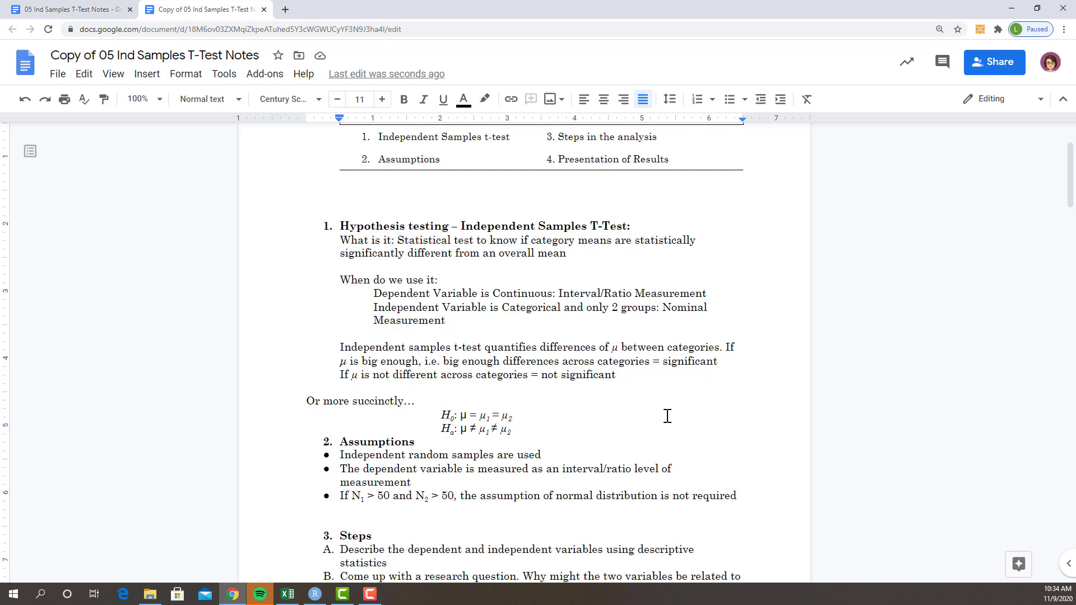
- Review the t-test notes on hypotheses, assumptions and analysis steps, continuing to the ANES 2018 exercise about feelings toward Justice Kavanaugh by gender
double_click(615, 348)
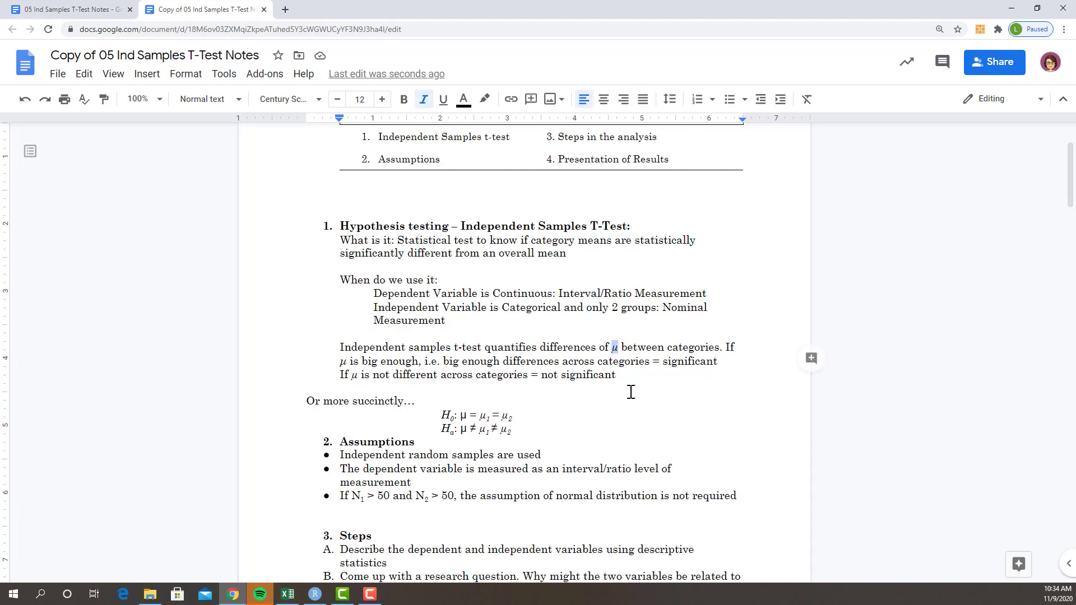
left_click(634, 376)
scroll(634, 376, "down", 3)
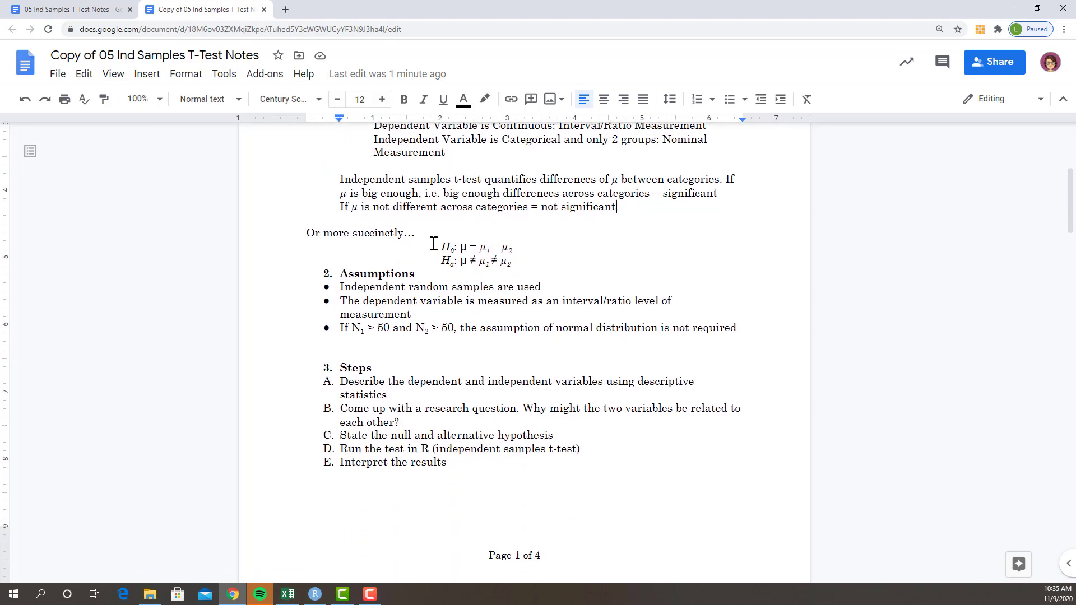
left_click_drag(443, 247, 529, 252)
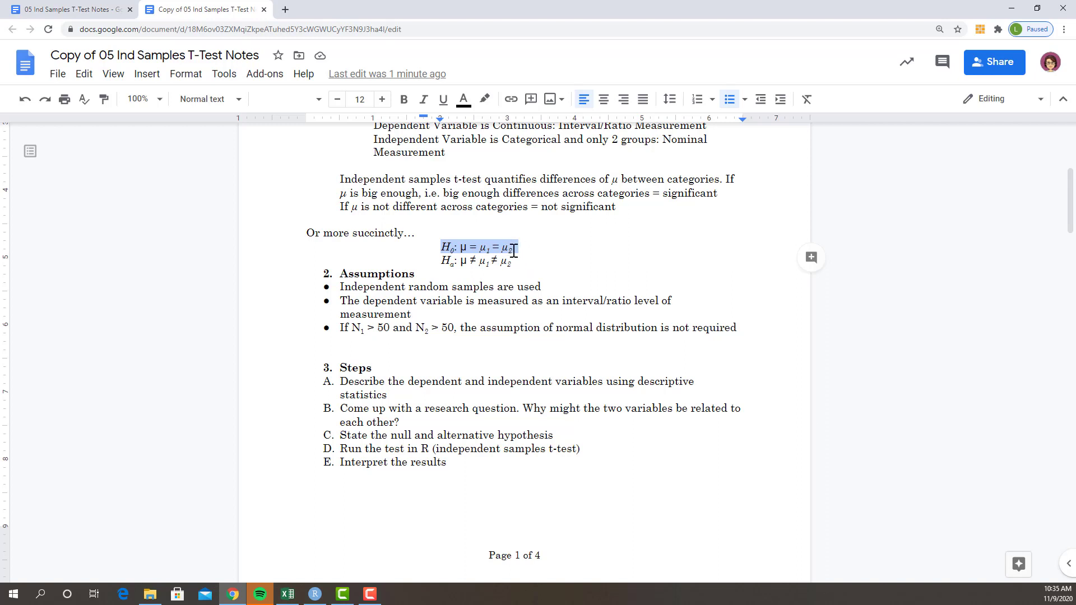
left_click_drag(440, 261, 523, 267)
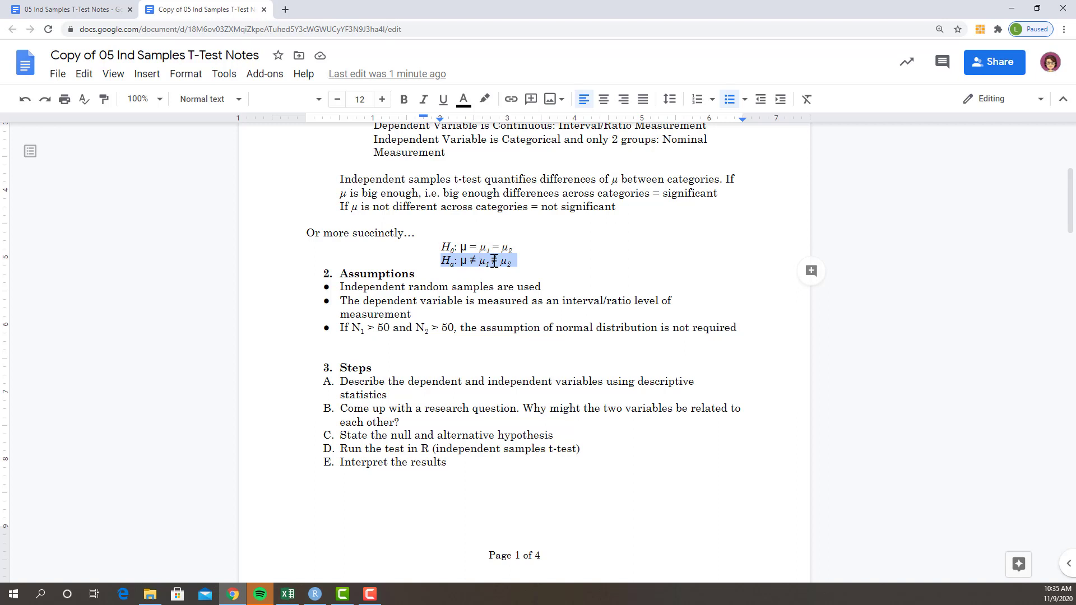
left_click(533, 262)
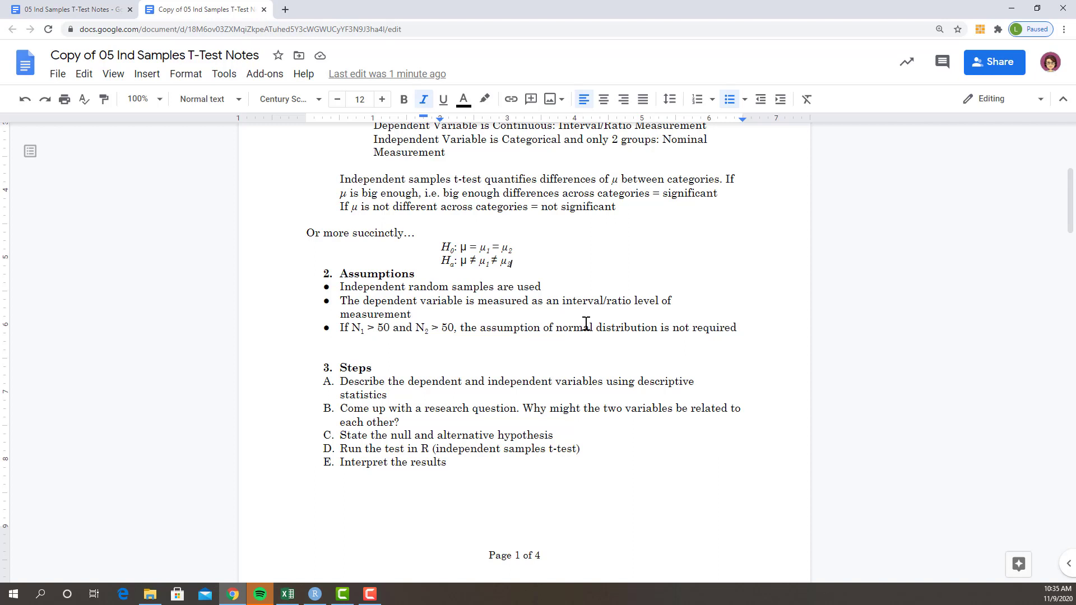
scroll(586, 324, "down", 1)
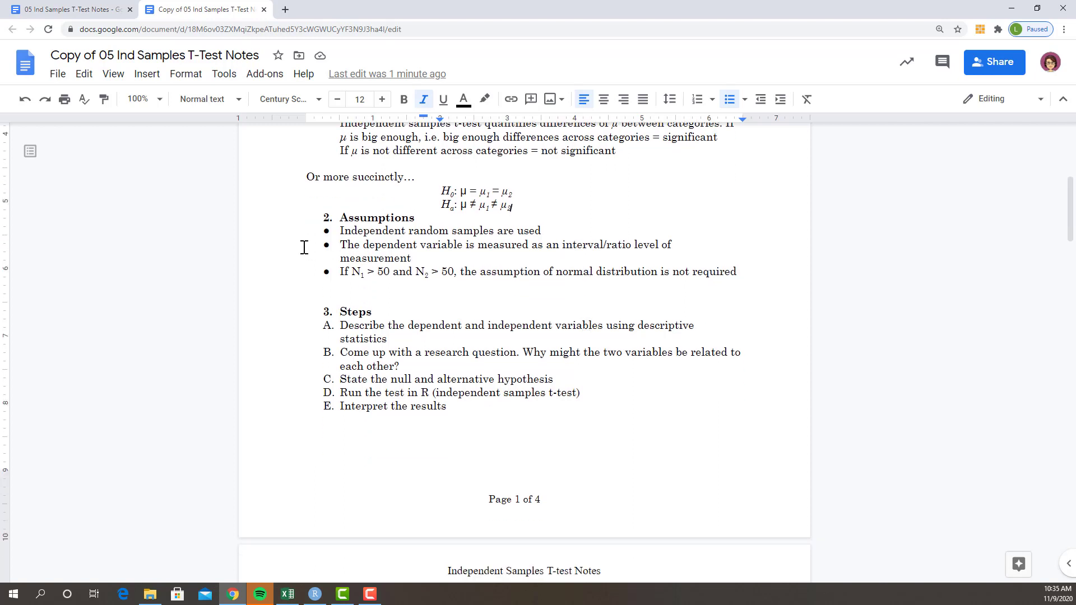
left_click(341, 230)
scroll(751, 372, "down", 3)
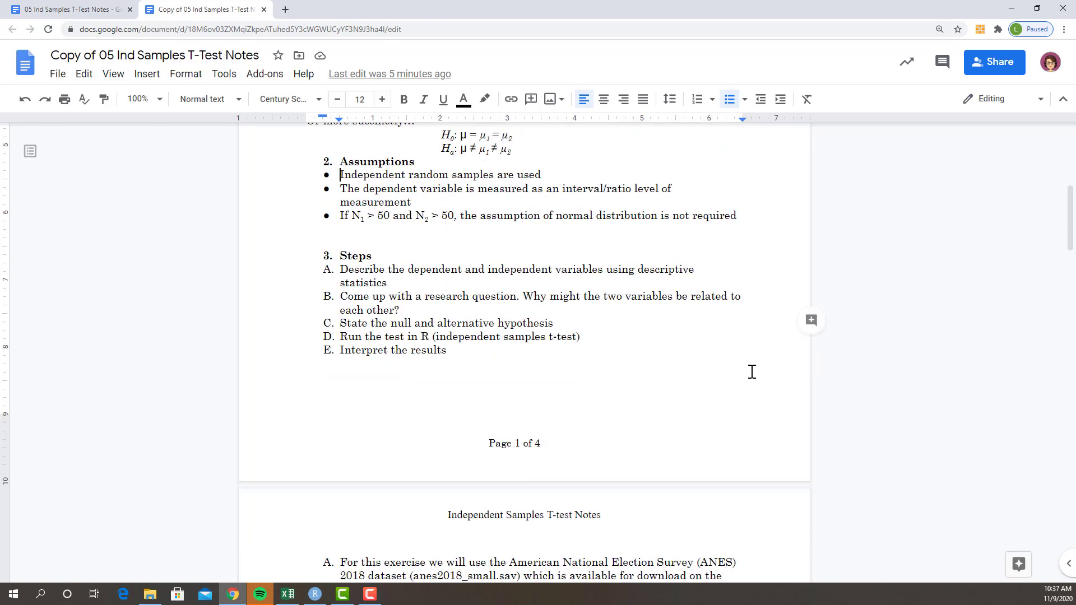
scroll(752, 372, "down", 3)
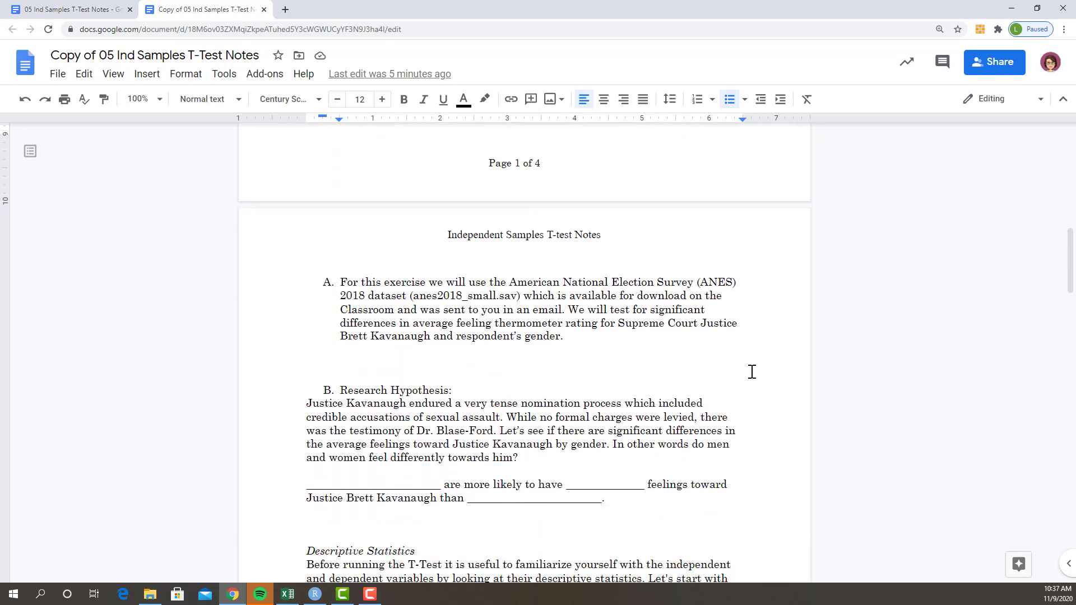
scroll(752, 372, "down", 1)
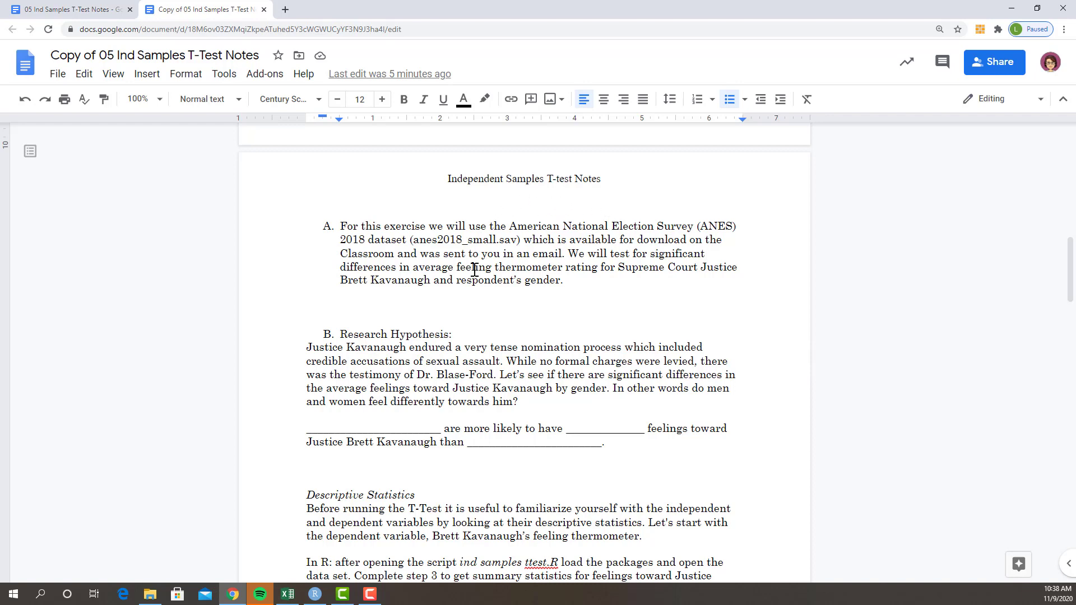
- Switch to RStudio and load the haven, ggplot2 and dplyr packages by running their library lines in Step 1 of the script
left_click(318, 601)
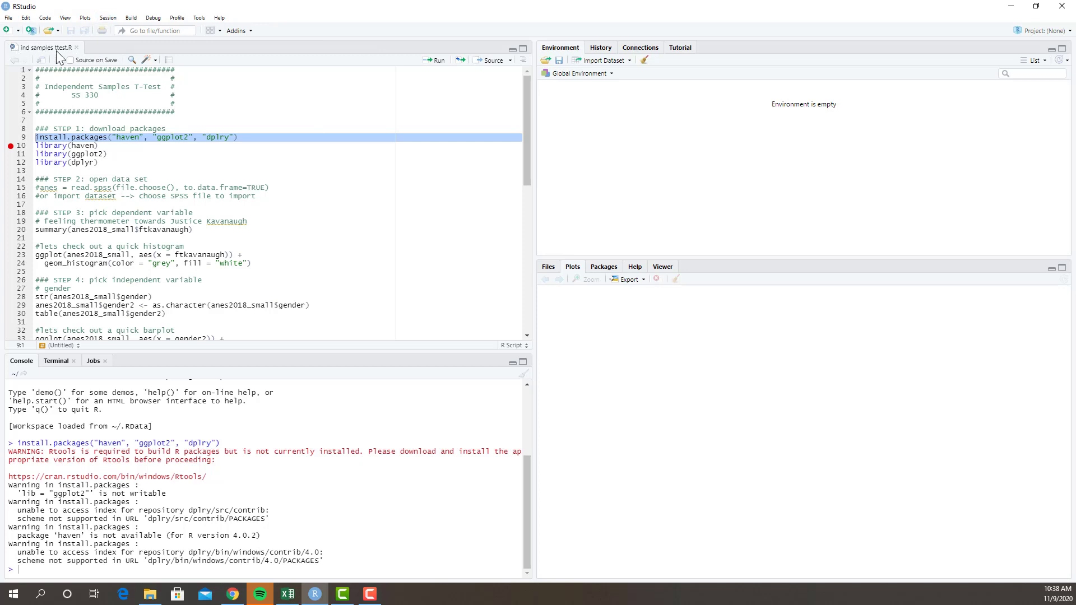
left_click(13, 19)
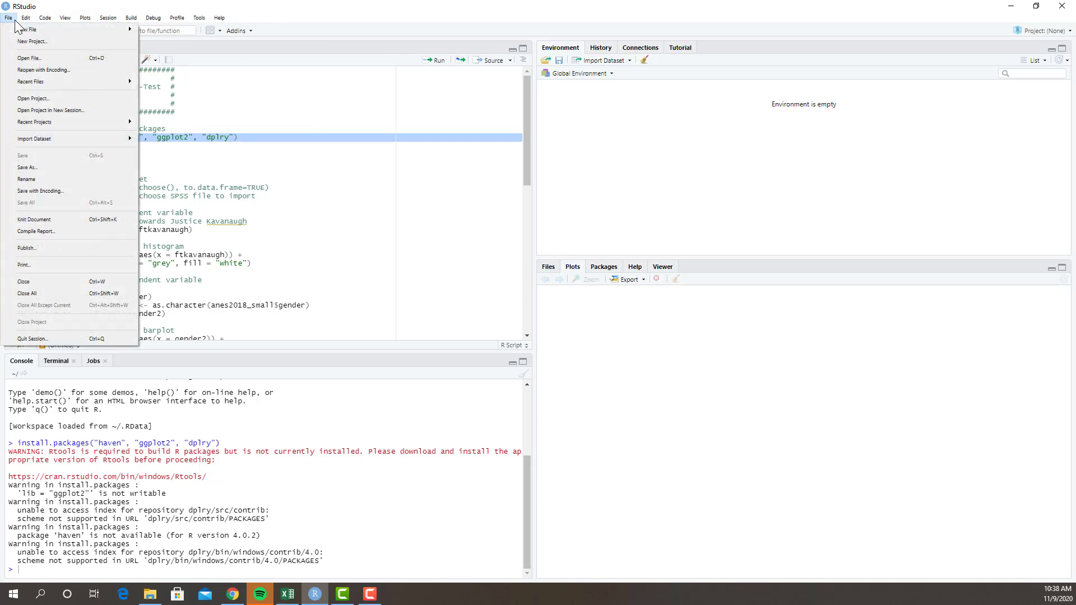
mouse_move(19, 31)
left_click(241, 146)
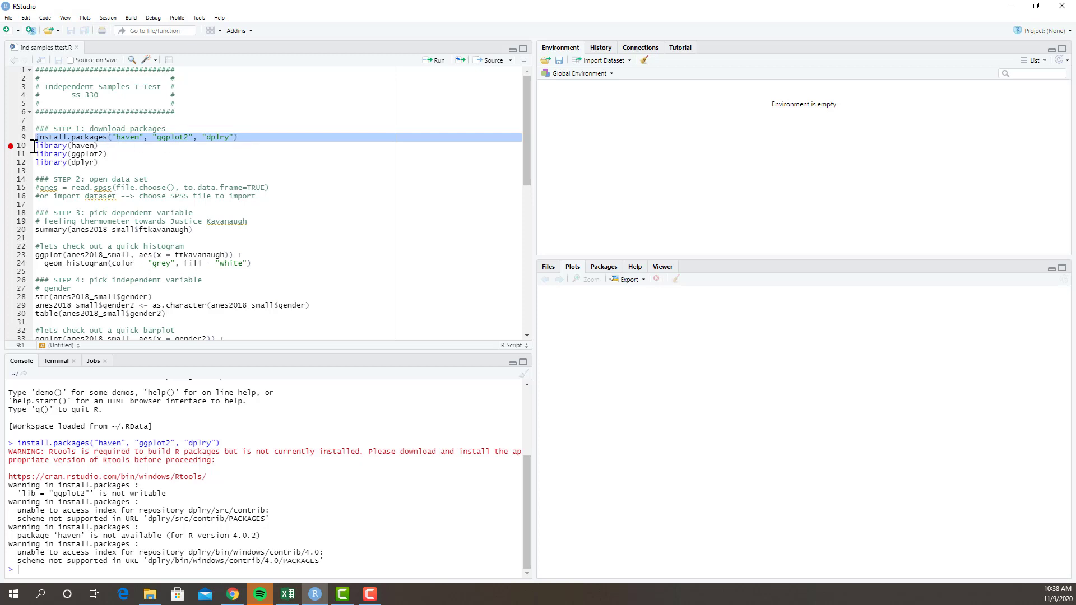
key("Down")
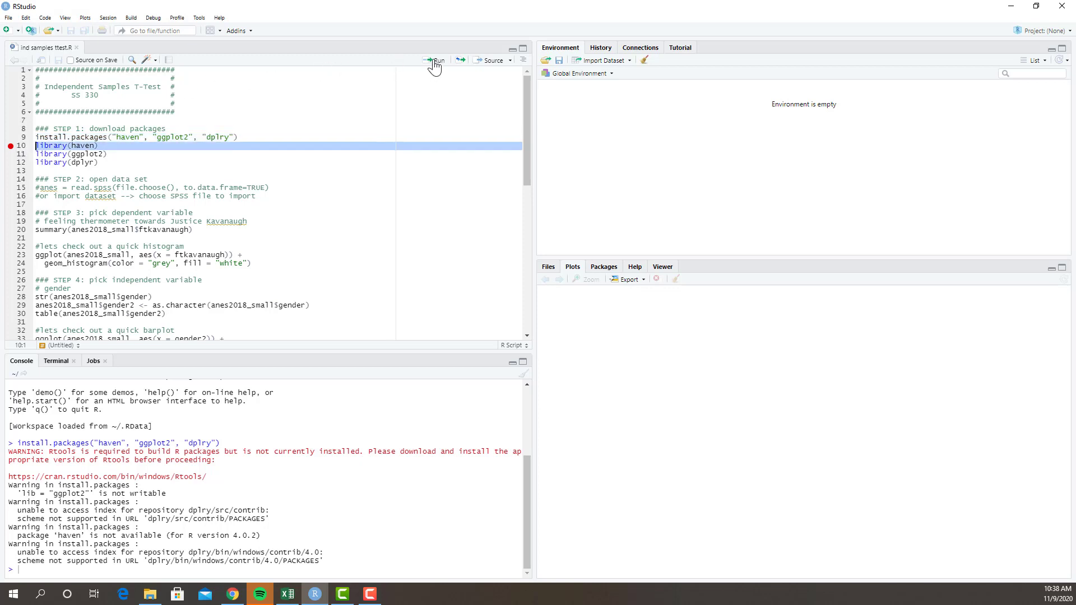
left_click(436, 60)
key("Down")
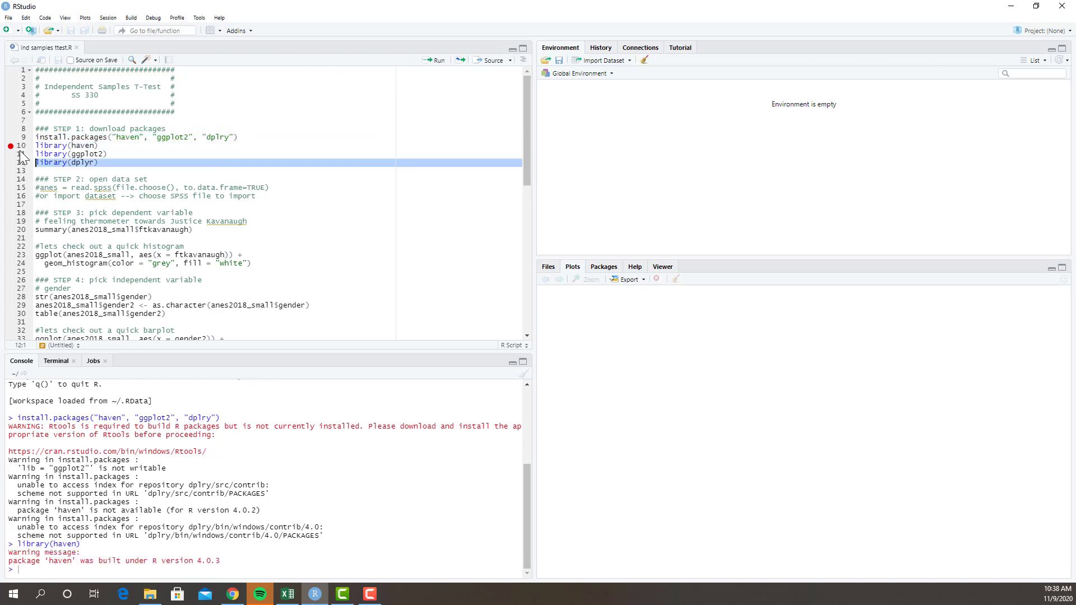
left_click(436, 60)
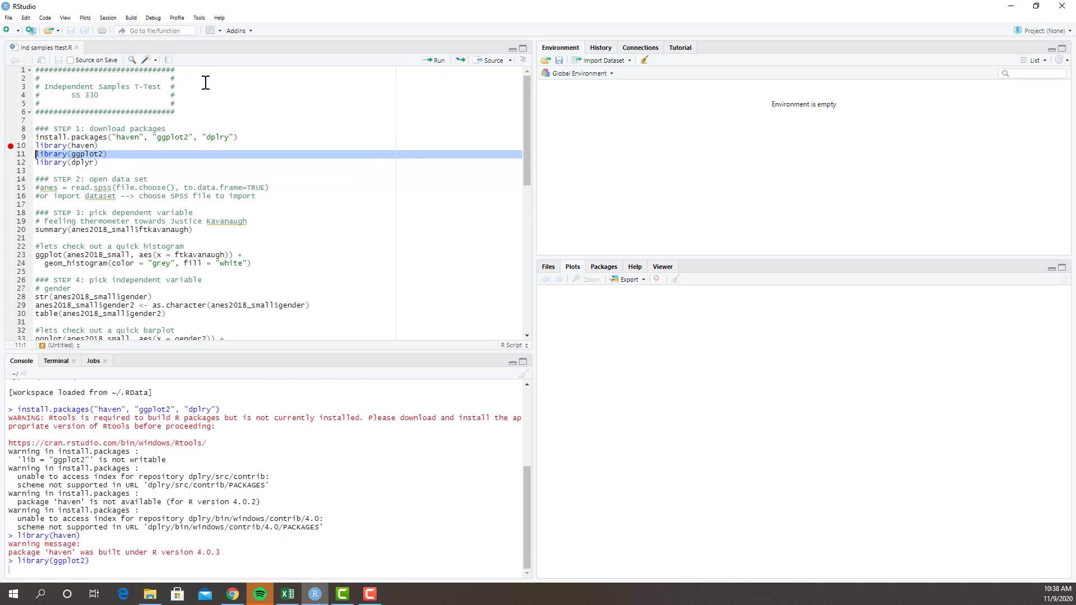
left_click(23, 163)
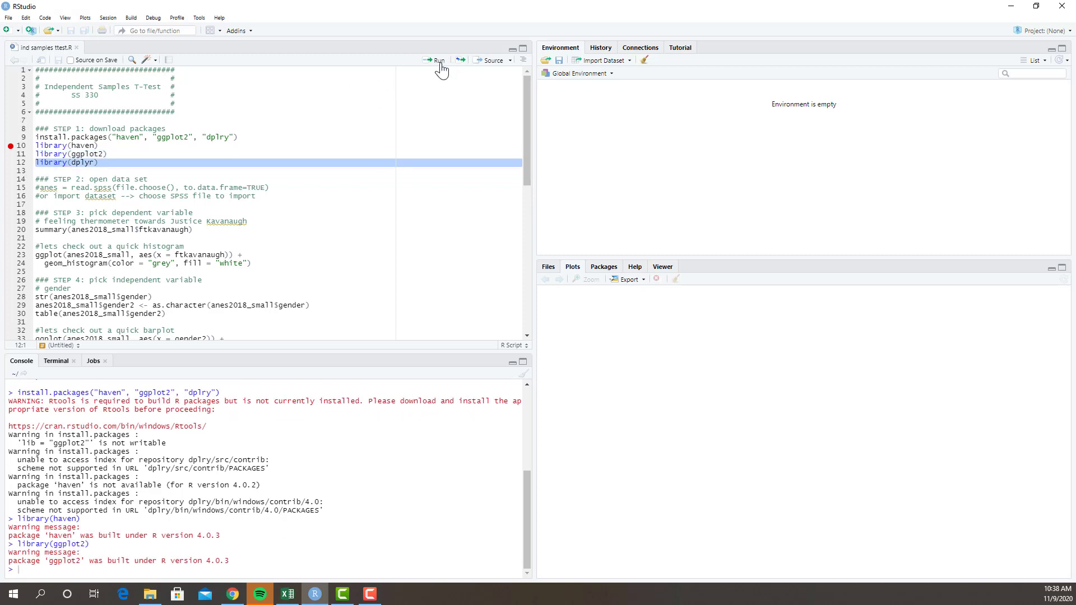
left_click(436, 60)
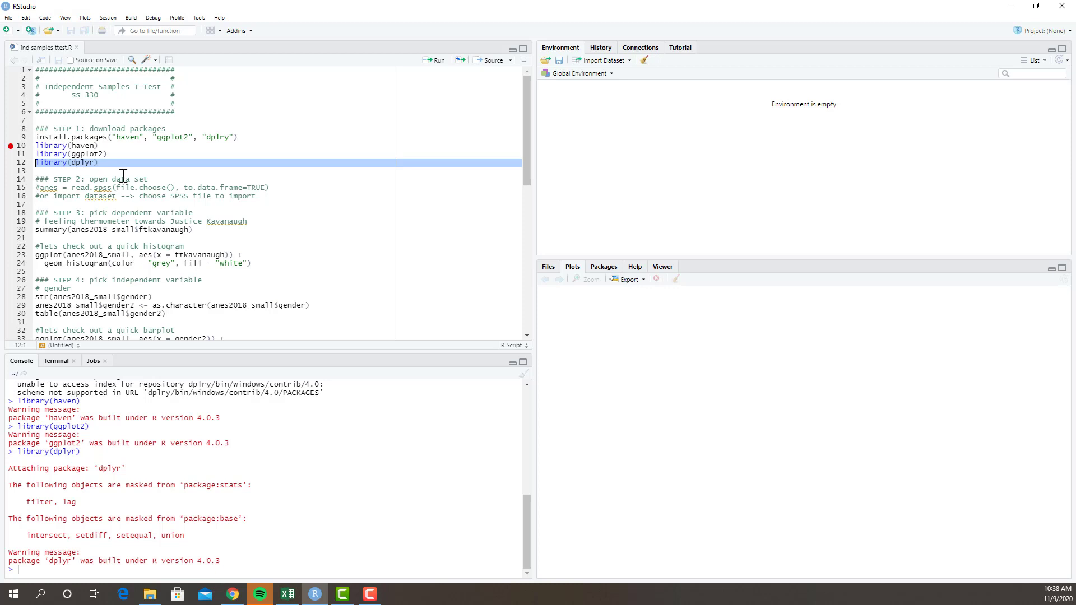
- Uncomment the read.spss line that defines anes under Step 2 of the script
left_click(163, 180)
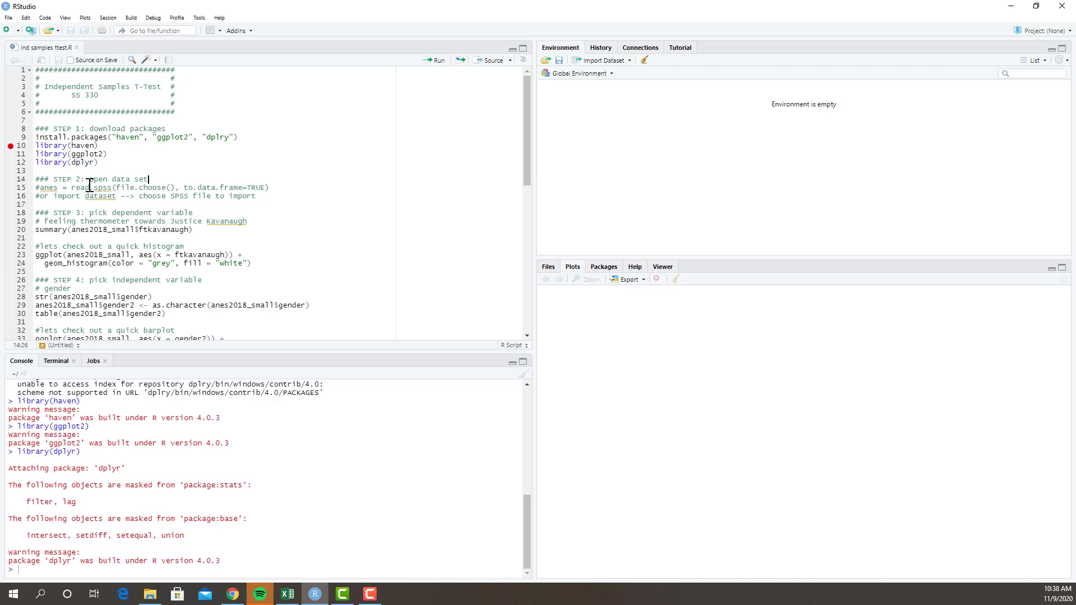
left_click(41, 187)
key("BackSpace")
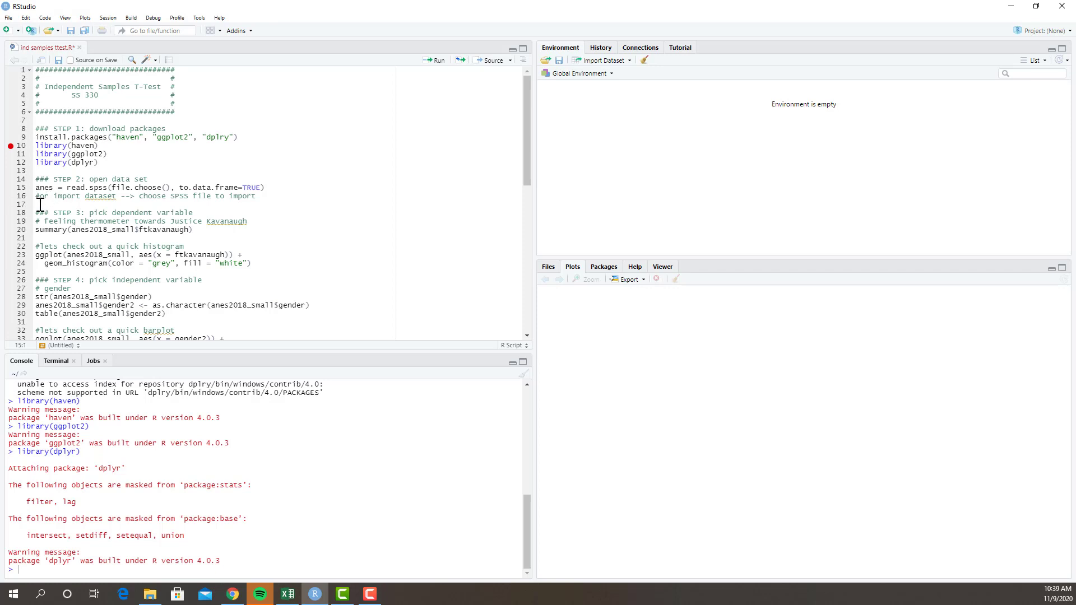
- Import the SPSS file anes2018_small from the Downloads folder as a dataset named anes2018_small in SAV format
left_click(630, 61)
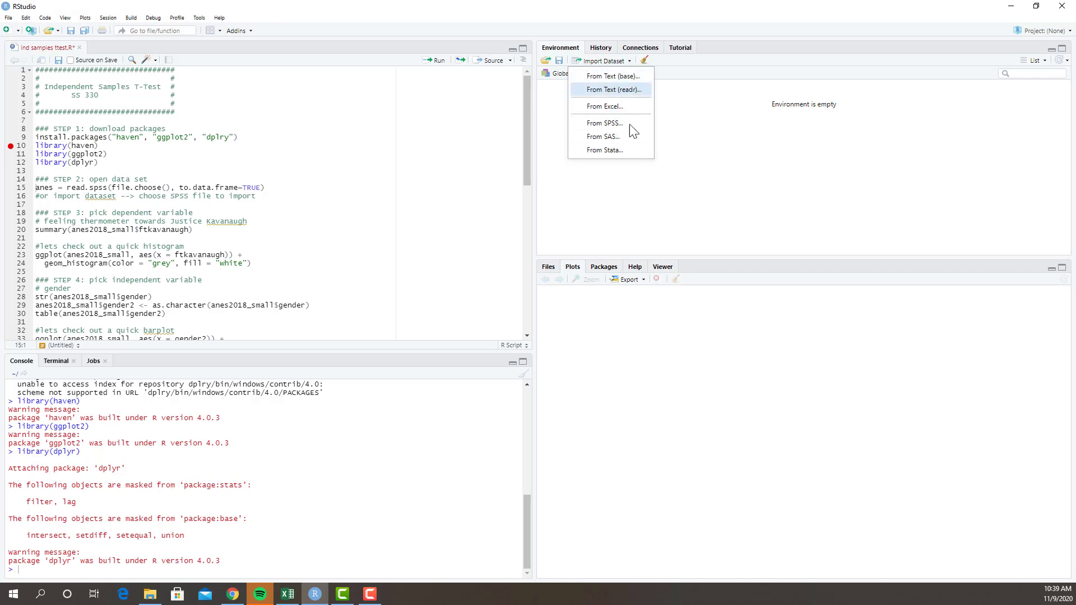
left_click(23, 191)
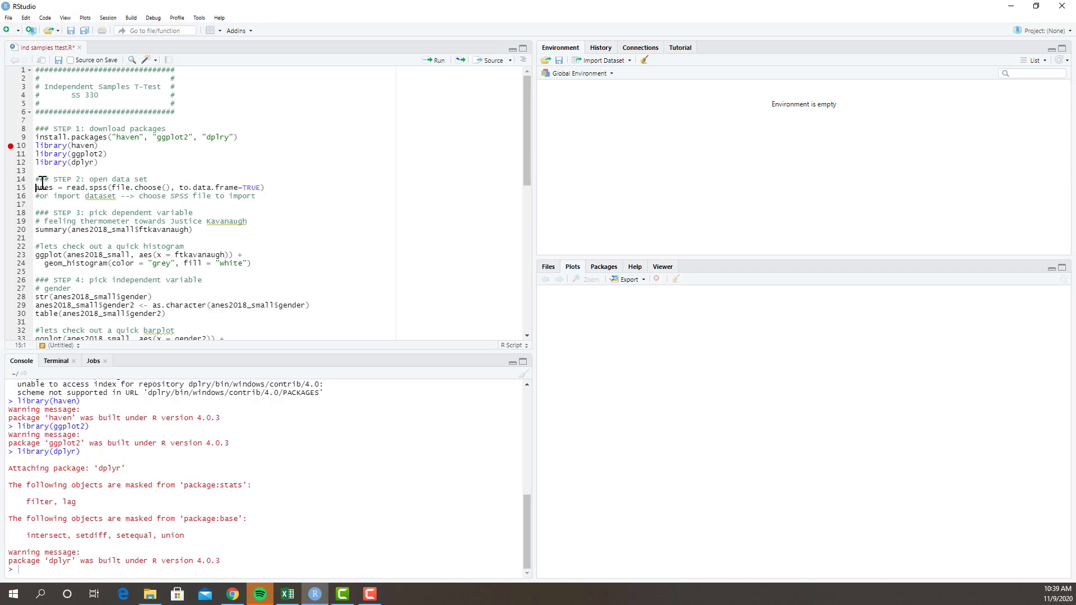
left_click(626, 61)
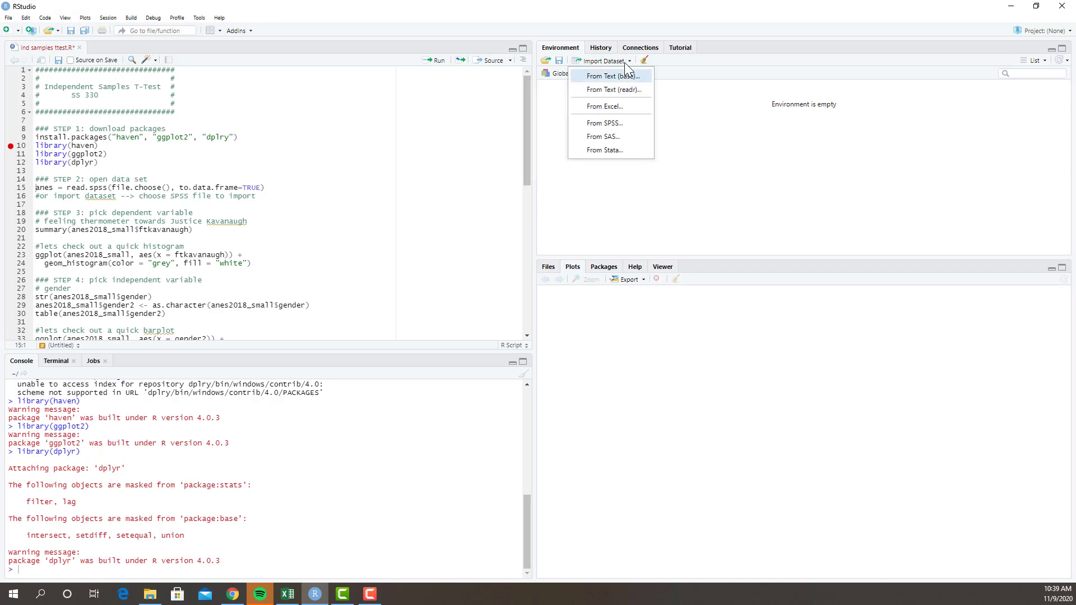
left_click(611, 128)
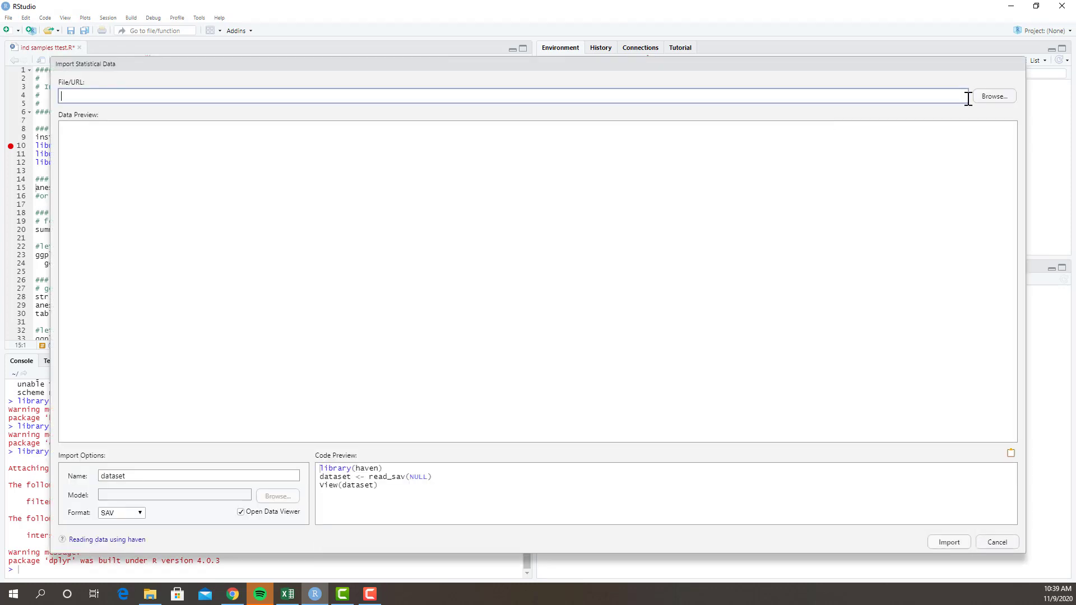
left_click(983, 102)
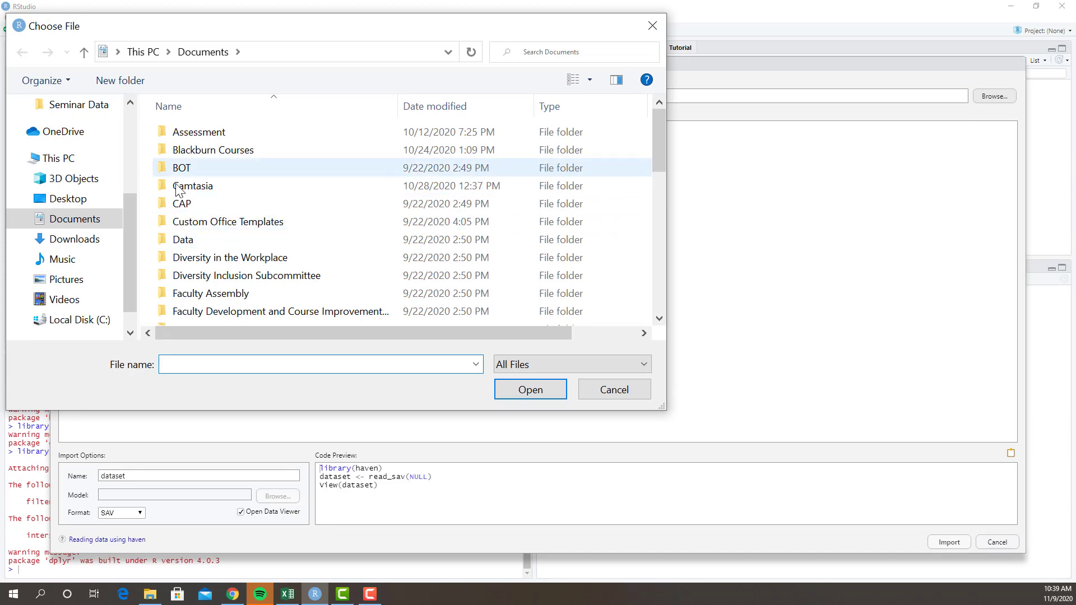
left_click(75, 239)
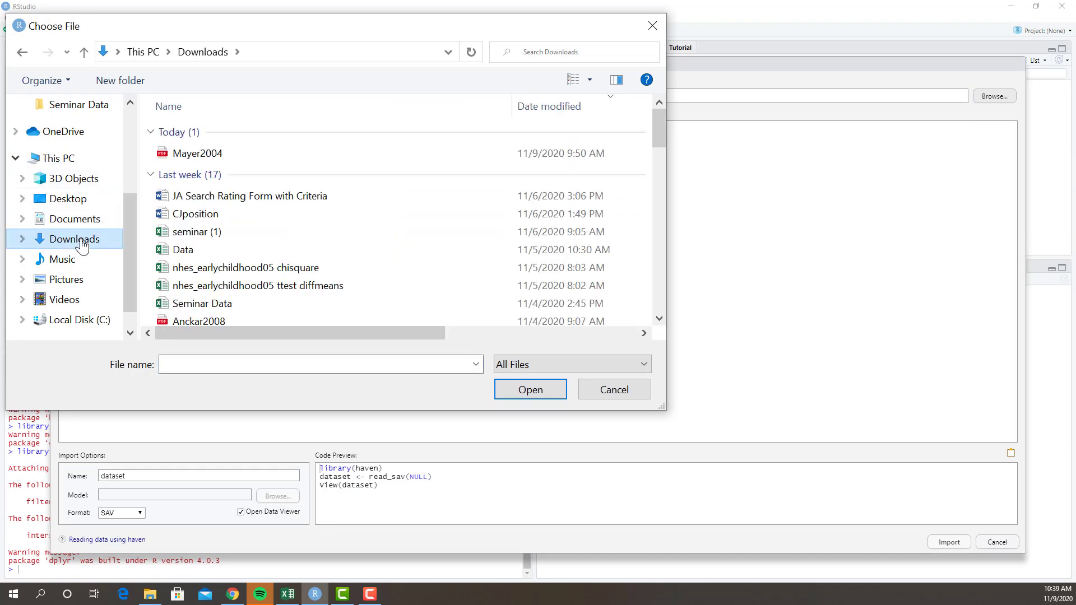
scroll(378, 285, "down", 10)
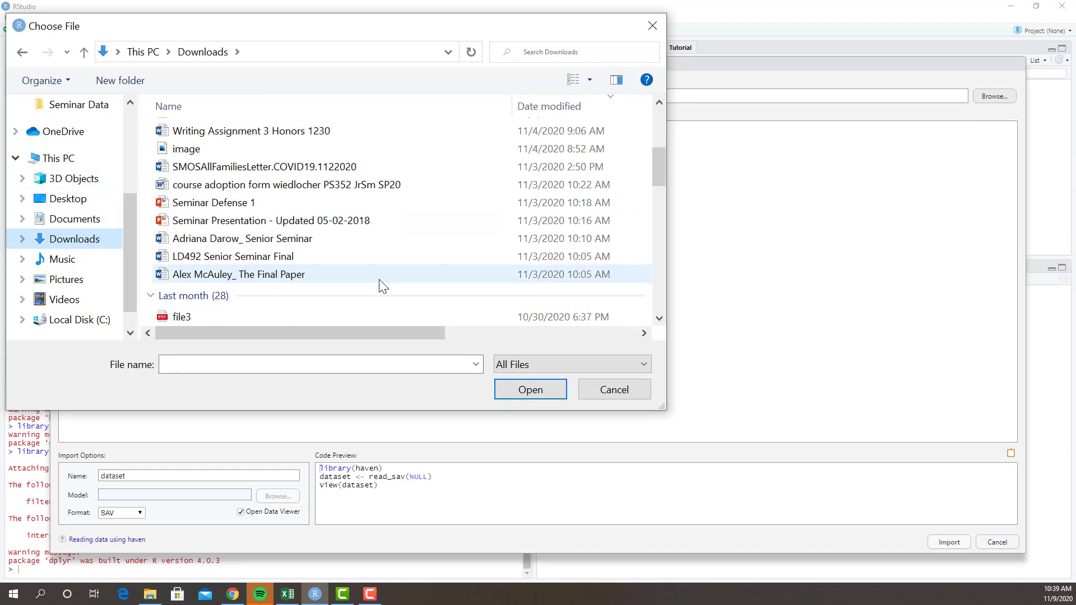
scroll(331, 254, "down", 3)
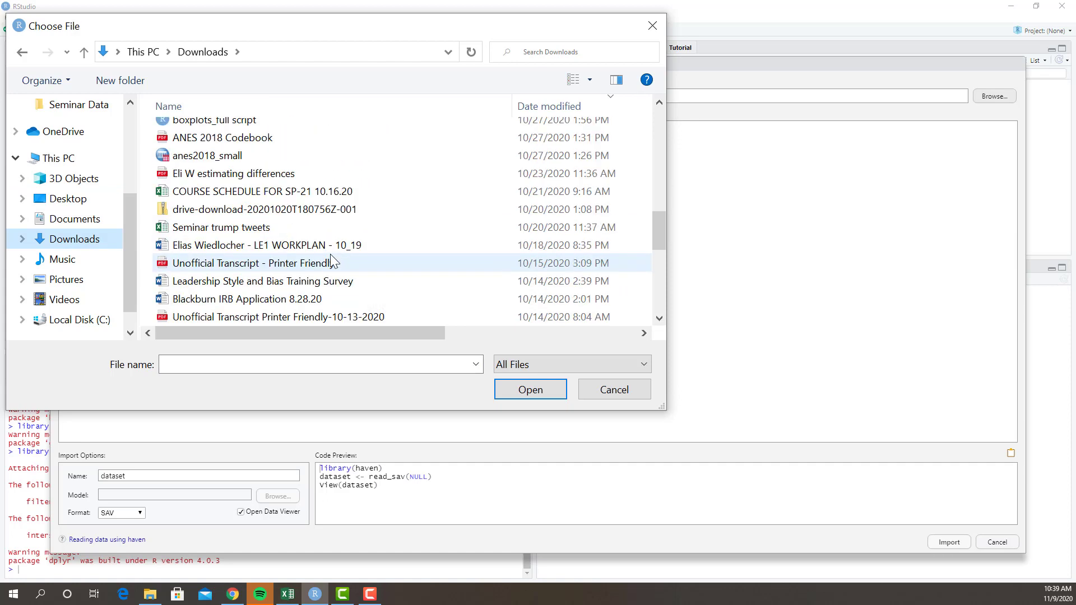
scroll(331, 257, "down", 5)
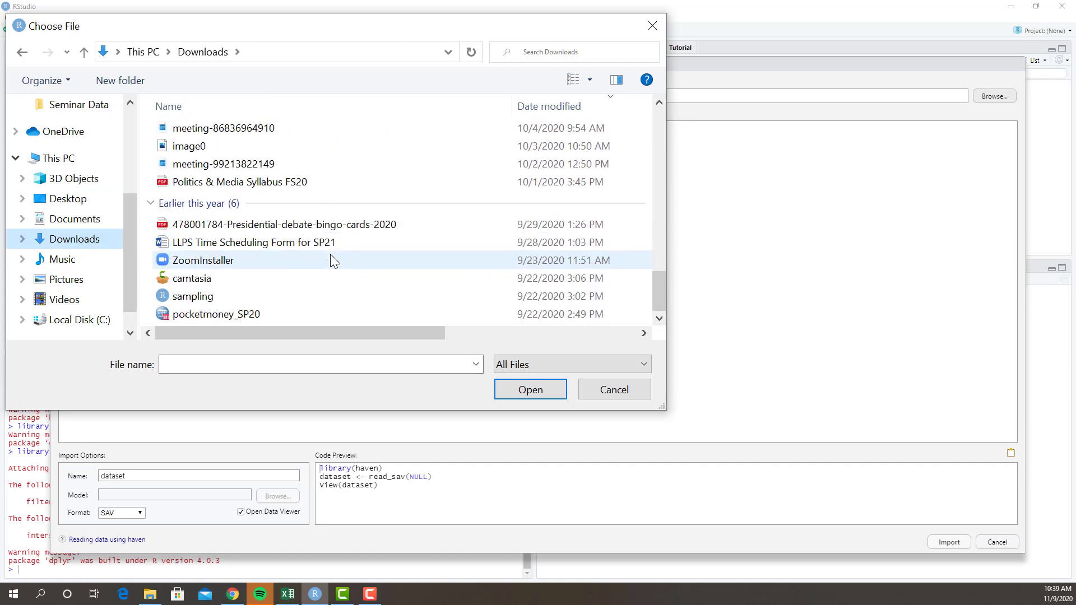
scroll(331, 255, "up", 3)
scroll(332, 259, "up", 3)
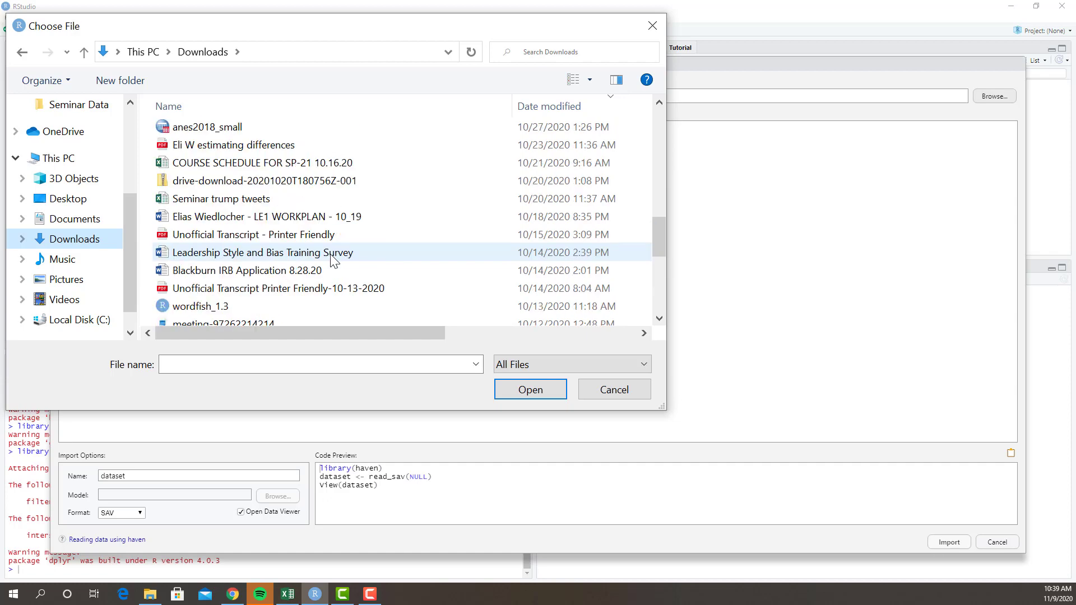
left_click(218, 180)
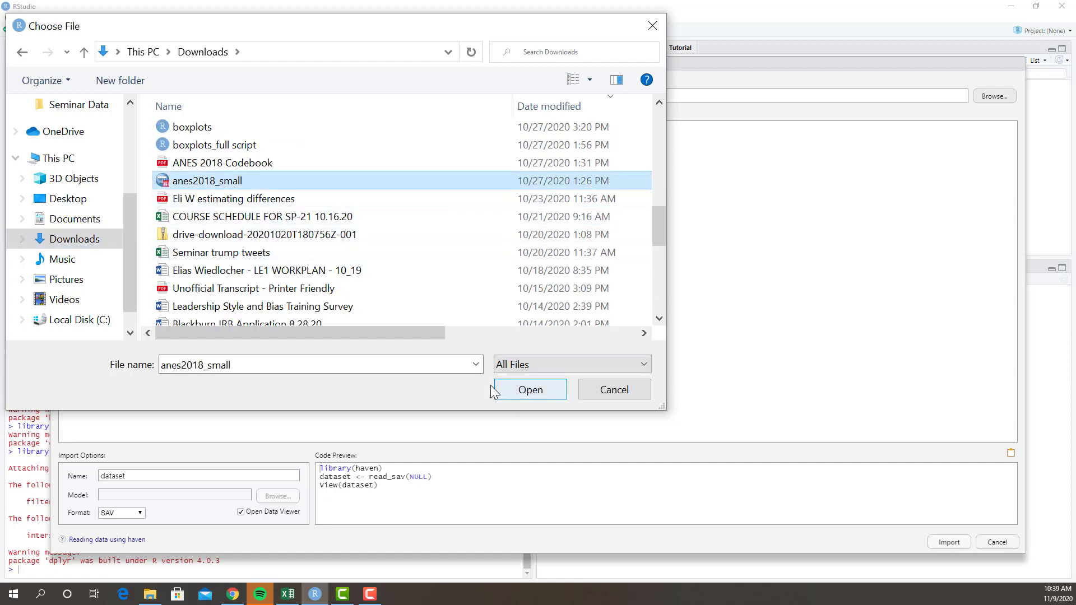
left_click(509, 389)
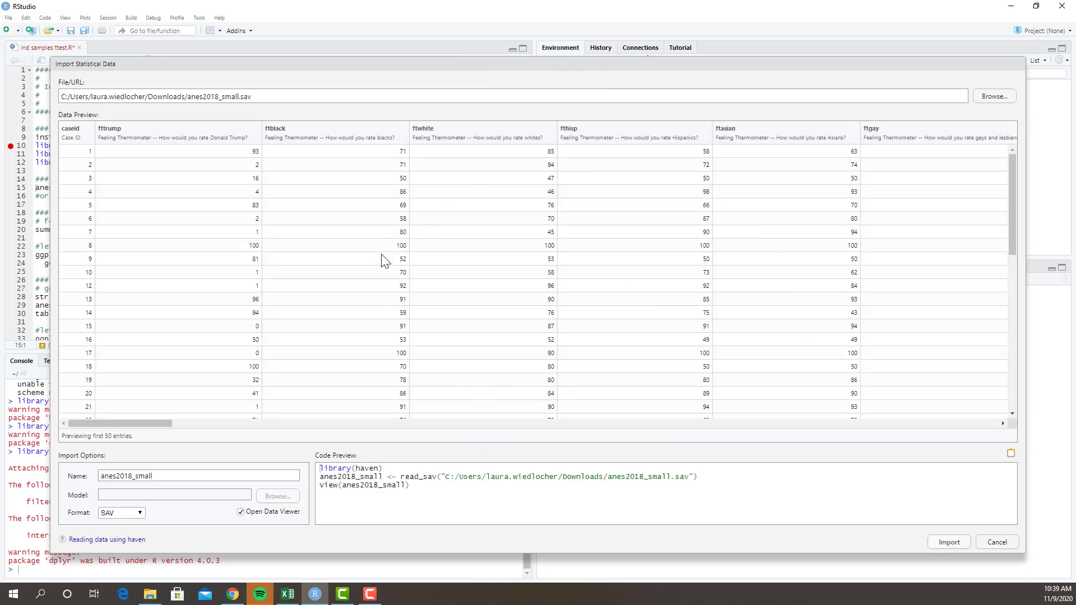
left_click(949, 542)
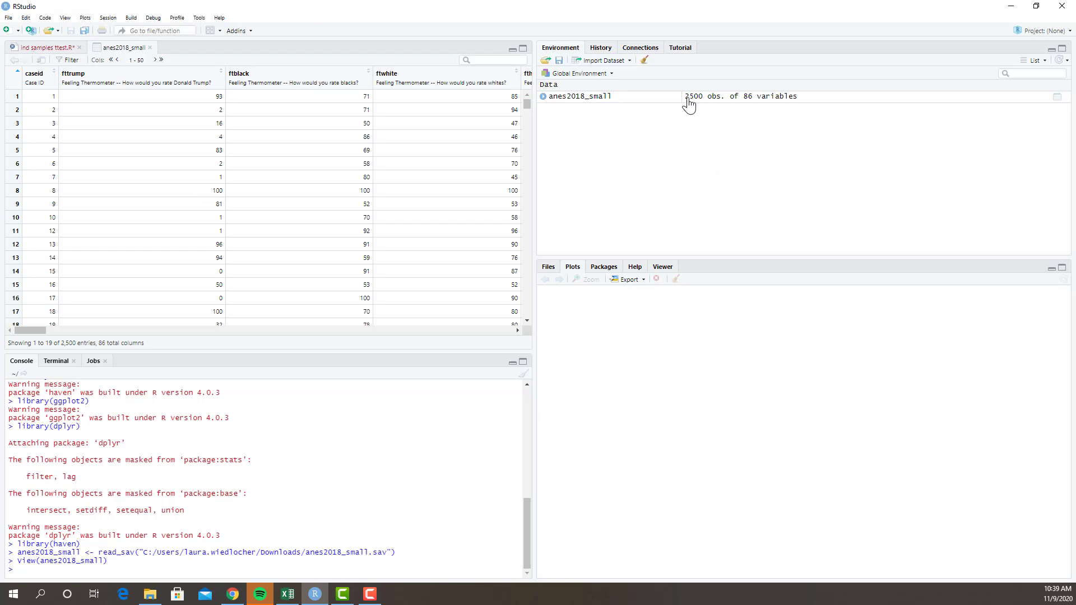
- Return to the ind samples ttest.R script and select the summary line for ftkavanaugh in Step 3
left_click(34, 50)
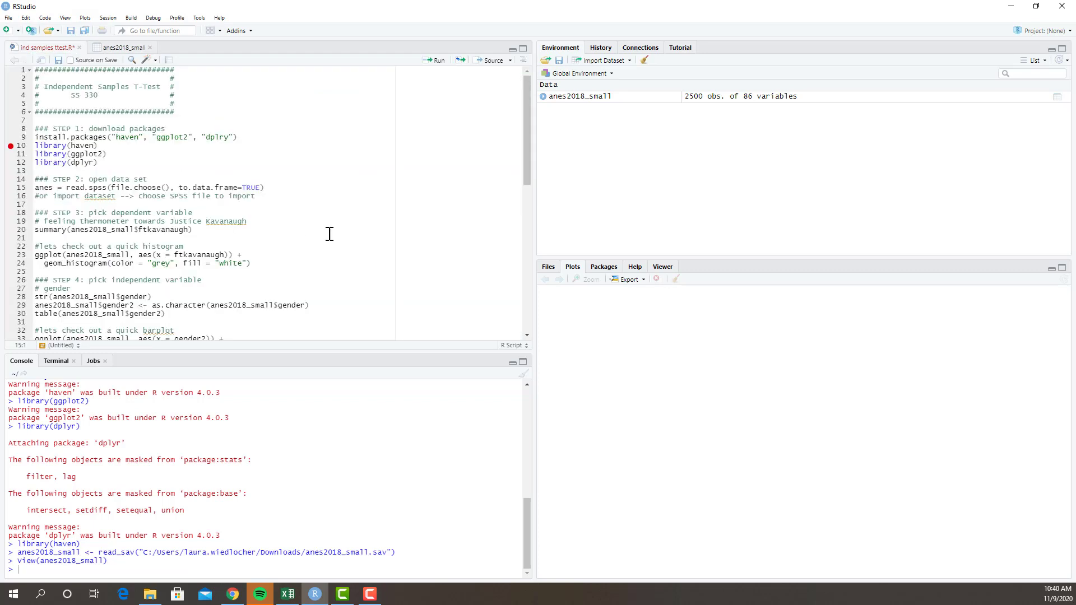
left_click(20, 231)
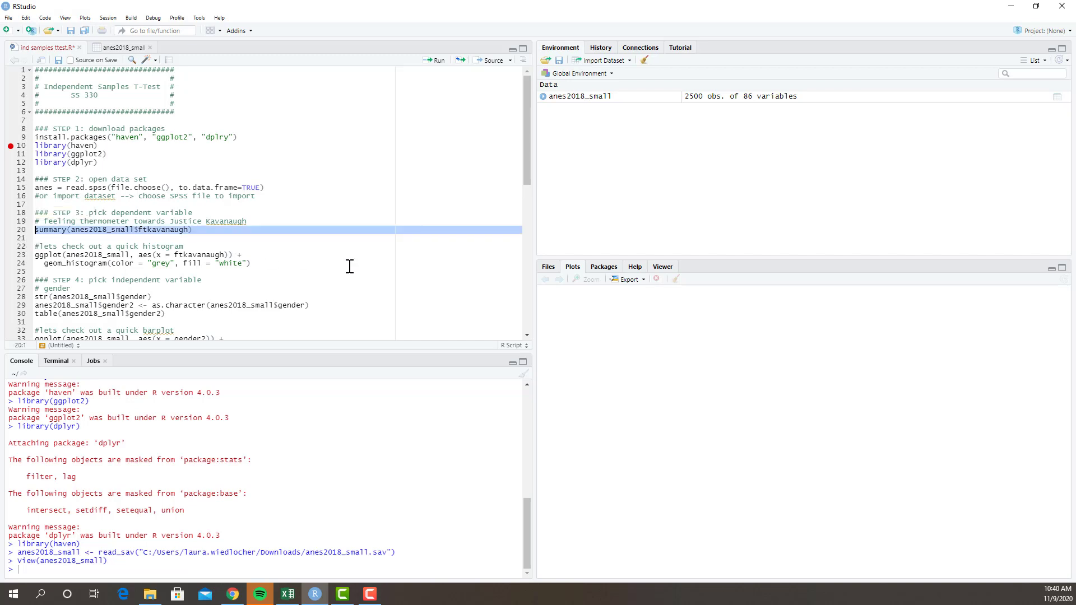
- Switch to the Google Docs t-test notes and begin the first blank of the Research Hypothesis with "Respondents"
left_click(319, 597)
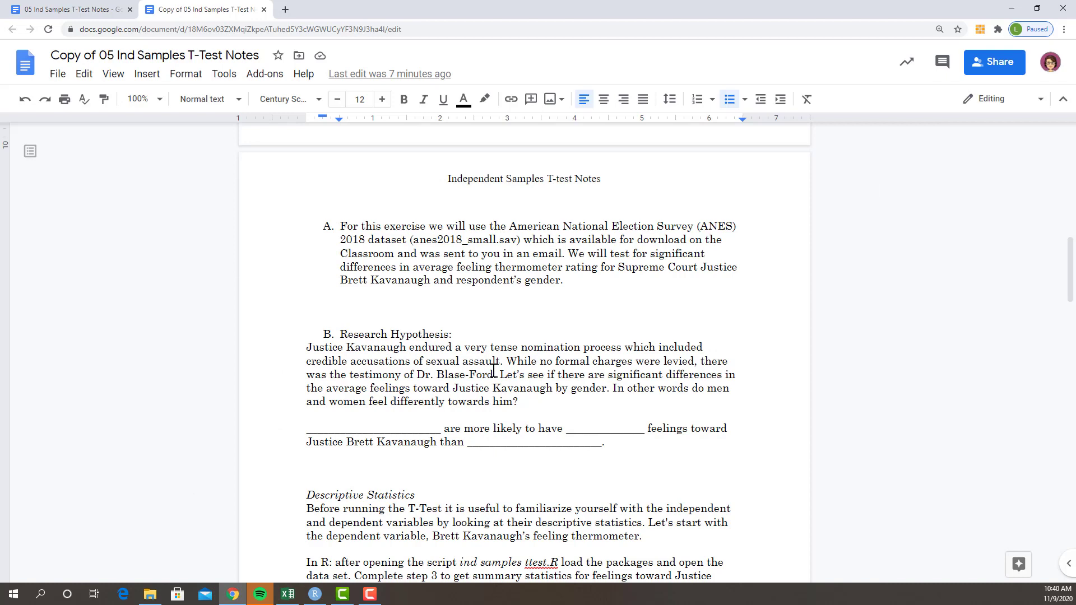
scroll(493, 370, "down", 2)
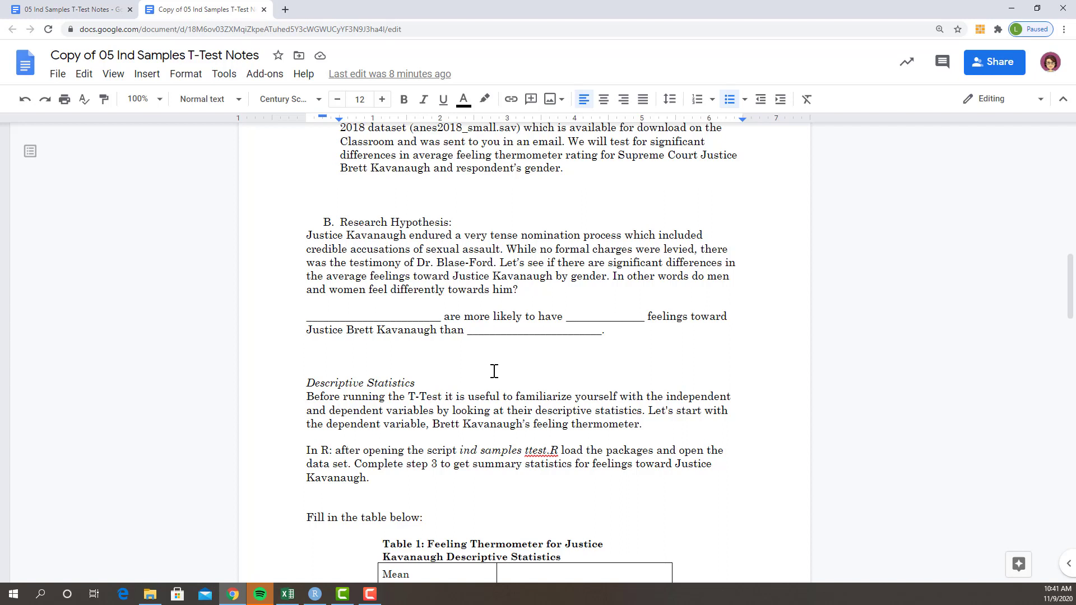
left_click(395, 319)
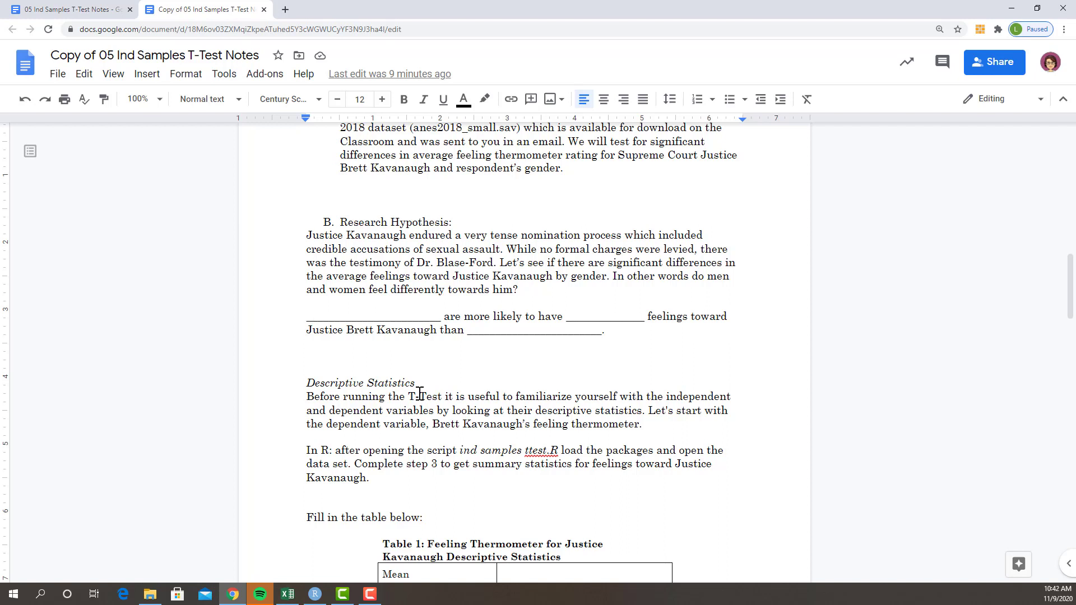
type("REspondents")
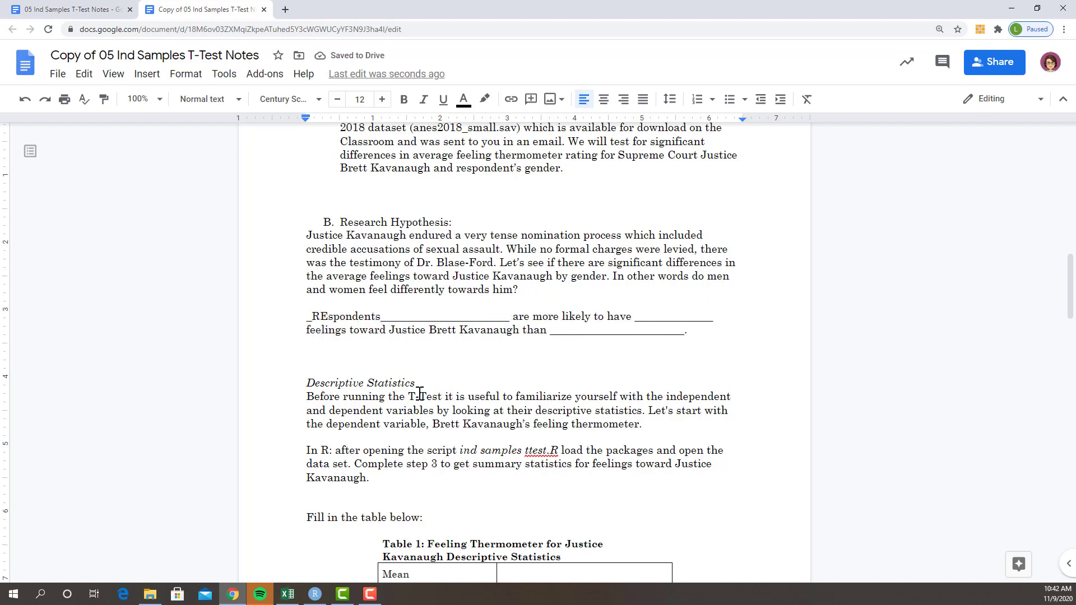
key("Delete")
key("Delete")
key("Left")
key("Left")
key("Left")
key("Left")
key("Left")
key("Left")
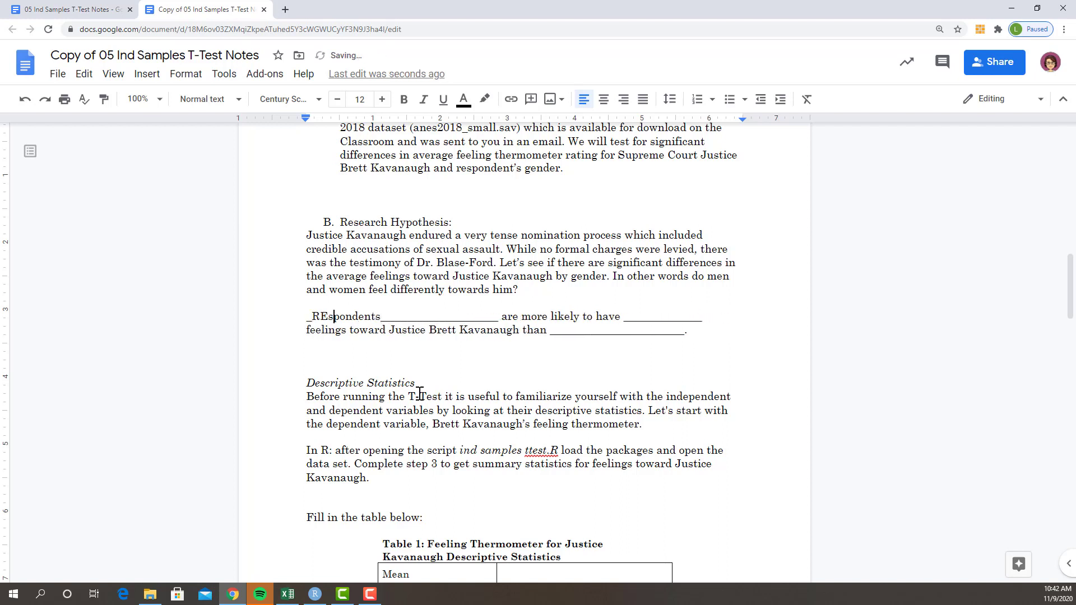
key("Left")
key("BackSpace")
type("e")
- Complete the first hypothesis blank by adding "who identify as male" after "Respondents"
key("Right")
key("Right")
key("Right")
key("Right")
key("Right")
key("Right")
key("Right")
key("Right")
key("Right")
key("Right")
key("Right")
key("Right")
key("Right")
key("Right")
key("Right")
key("Right")
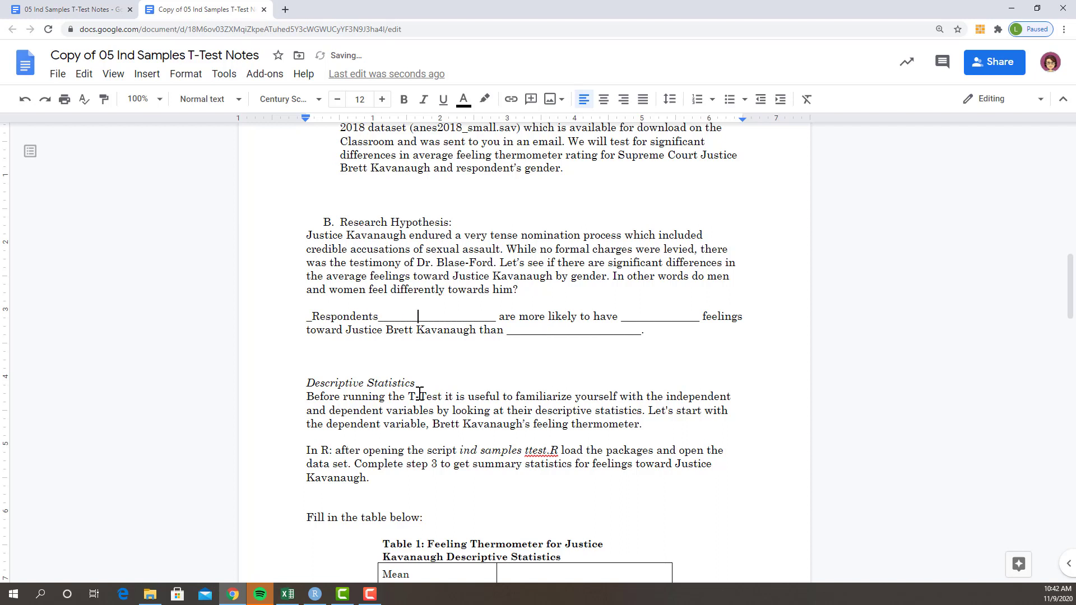
key("Right")
key("Right")
key("Right")
key("Right")
key("Right")
key("Right")
key("Right")
key("Right")
key("Right")
key("Right")
key("Right")
key("Right")
key("Right")
key("Right")
key("Right")
key("Right")
key("Right")
key("Right")
key("Right")
key("Right")
key("Left")
key("Left")
key("Left")
key("Left")
key("Left")
key("Left")
key("Left")
key("Left")
key("Left")
key("Left")
key("Left")
key("Left")
key("Left")
key("Left")
key("Left")
type("who identify as ")
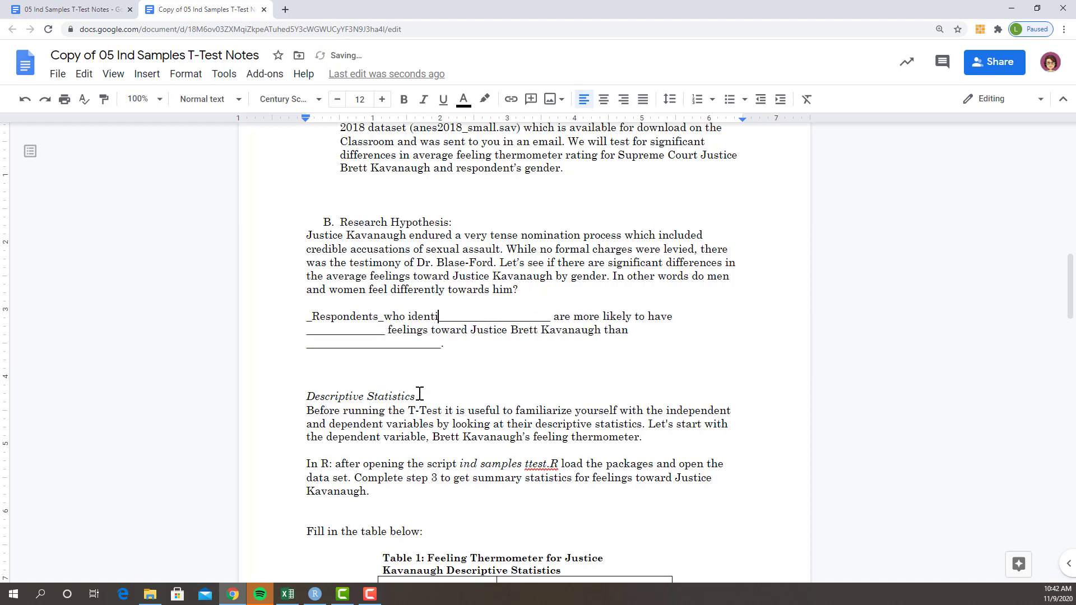
type("male")
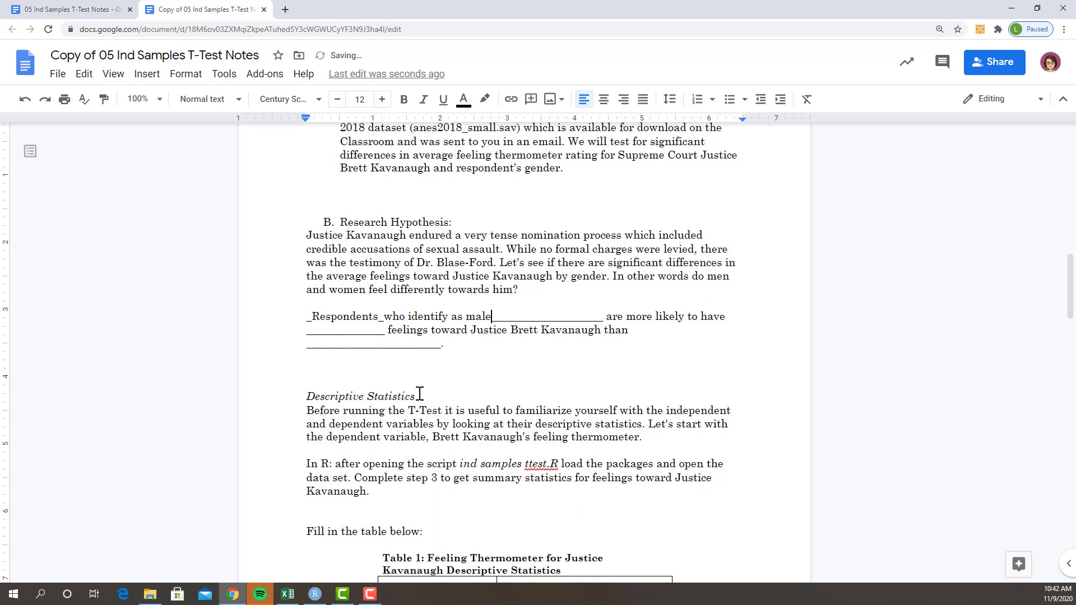
- Fill the hypothesis blank before "feelings toward Justice Brett Kavanaugh" with "warmer"
key("Down")
key("Left")
key("Left")
key("Left")
key("Left")
key("Left")
key("Left")
key("Left")
key("Left")
key("Left")
key("Left")
key("Left")
key("Left")
key("Left")
key("Left")
key("Left")
key("Left")
key("Left")
key("Left")
key("Left")
key("Left")
type("warmer")
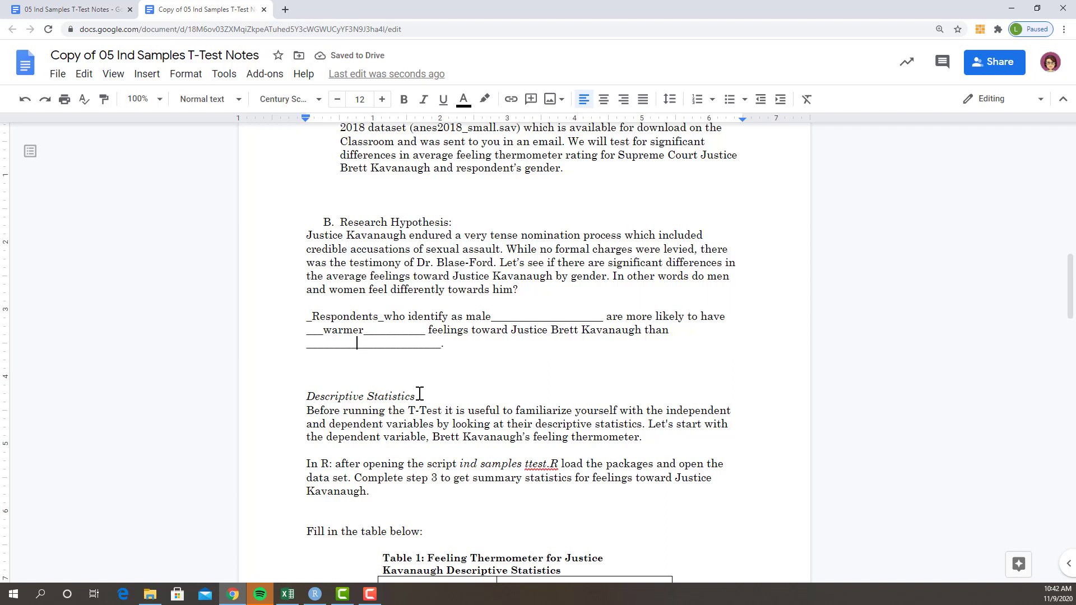
- Fill the last blank of the research hypothesis with "respondents who identify as female"
key("Left")
key("Left")
key("Left")
key("Left")
key("Left")
key("Left")
key("Left")
key("Left")
key("Left")
type("respondents who idne")
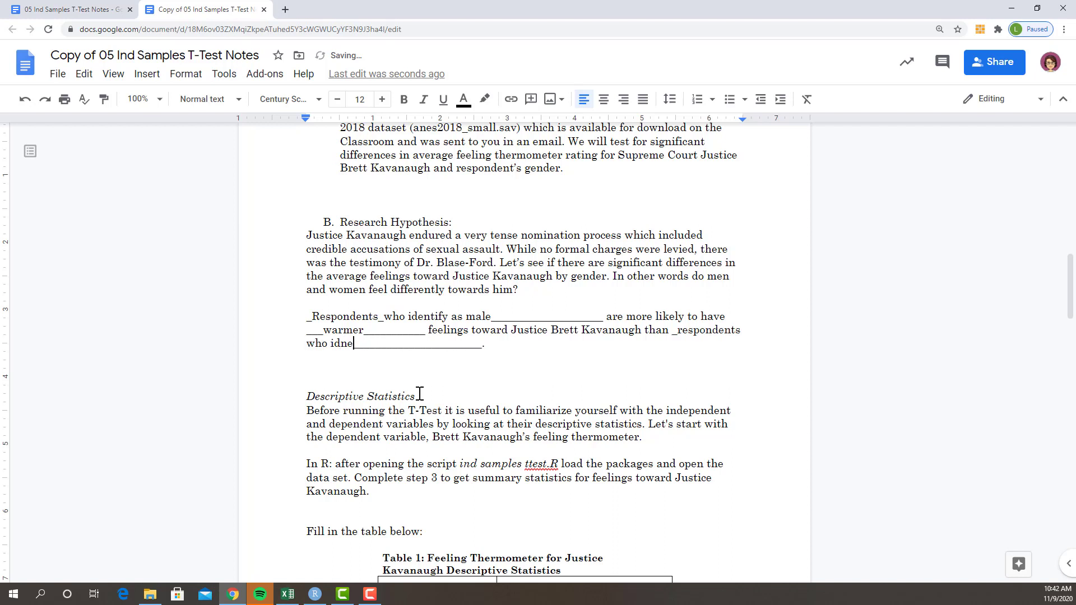
key("BackSpace")
key("BackSpace")
type("entify as female.")
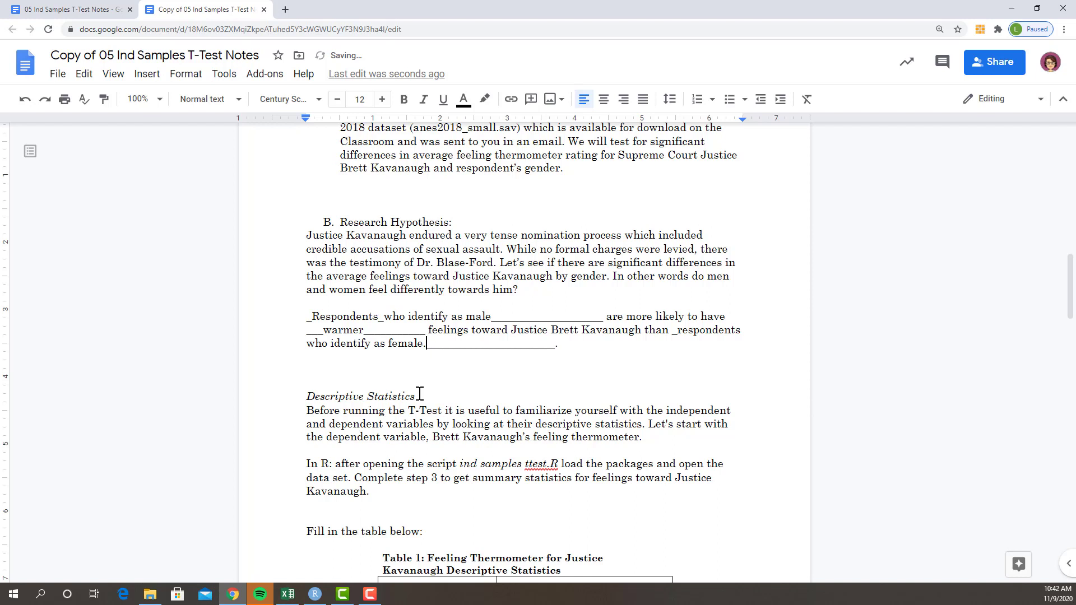
key("BackSpace")
- Review the Table 1 instructions in the notes, then switch to RStudio and run the selected ftkavanaugh summary line
scroll(686, 443, "down", 2)
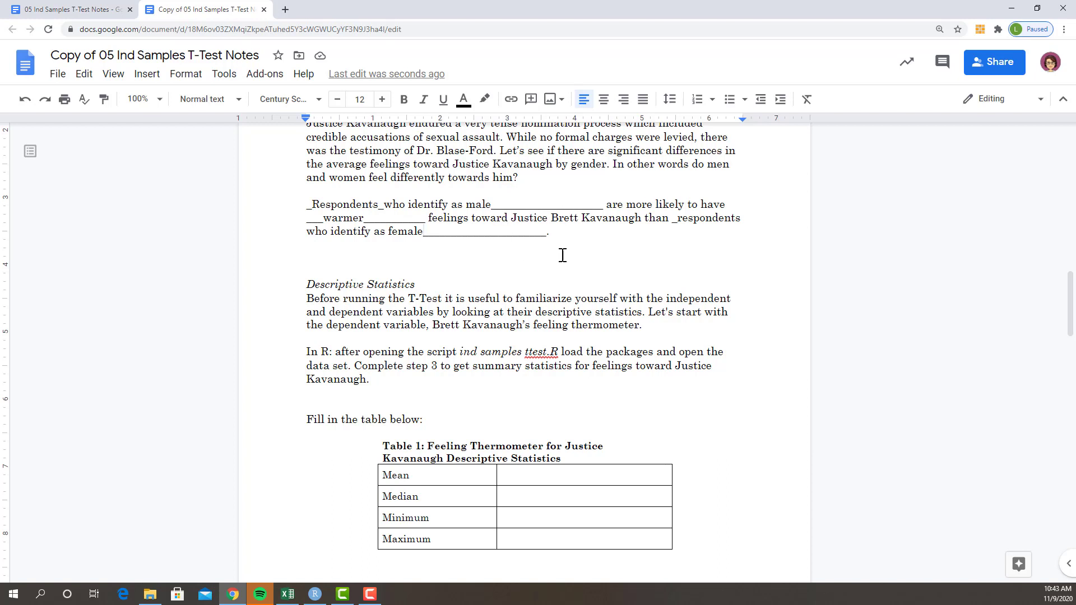
scroll(562, 256, "down", 2)
scroll(561, 255, "down", 1)
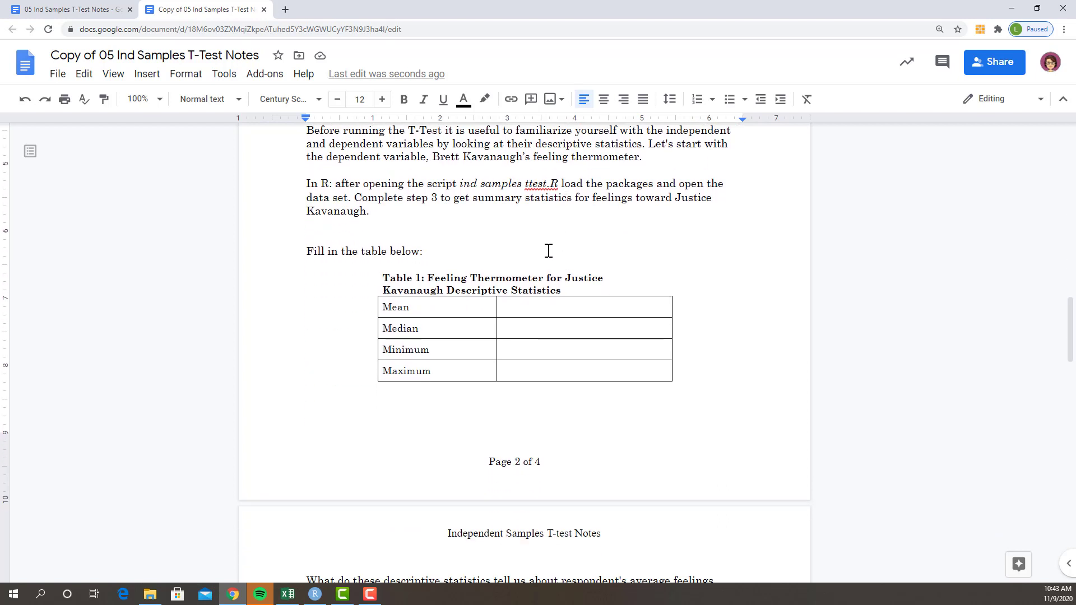
scroll(538, 247, "down", 2)
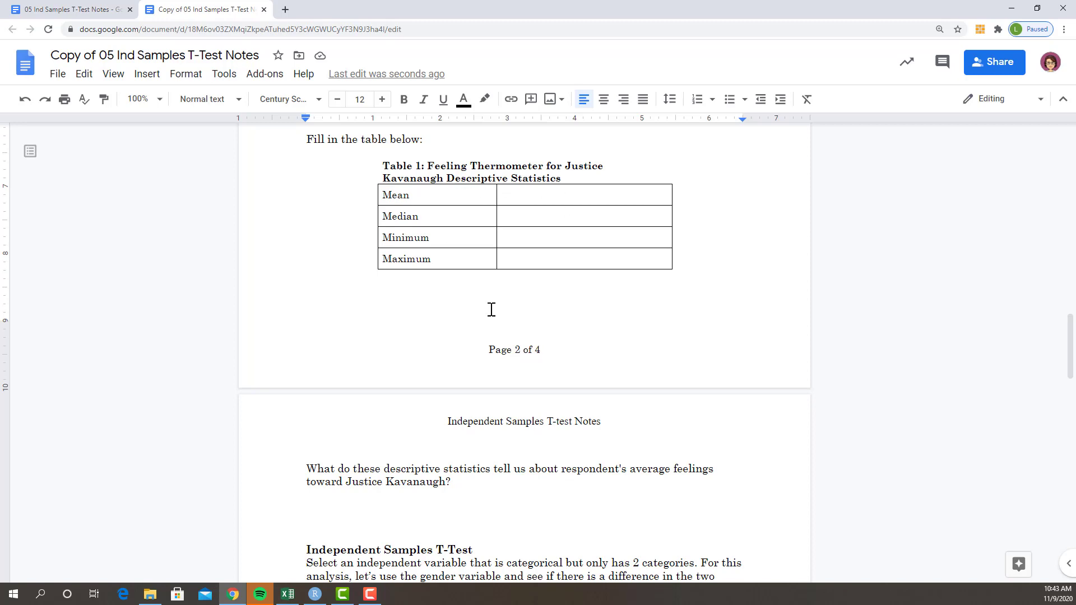
left_click(316, 594)
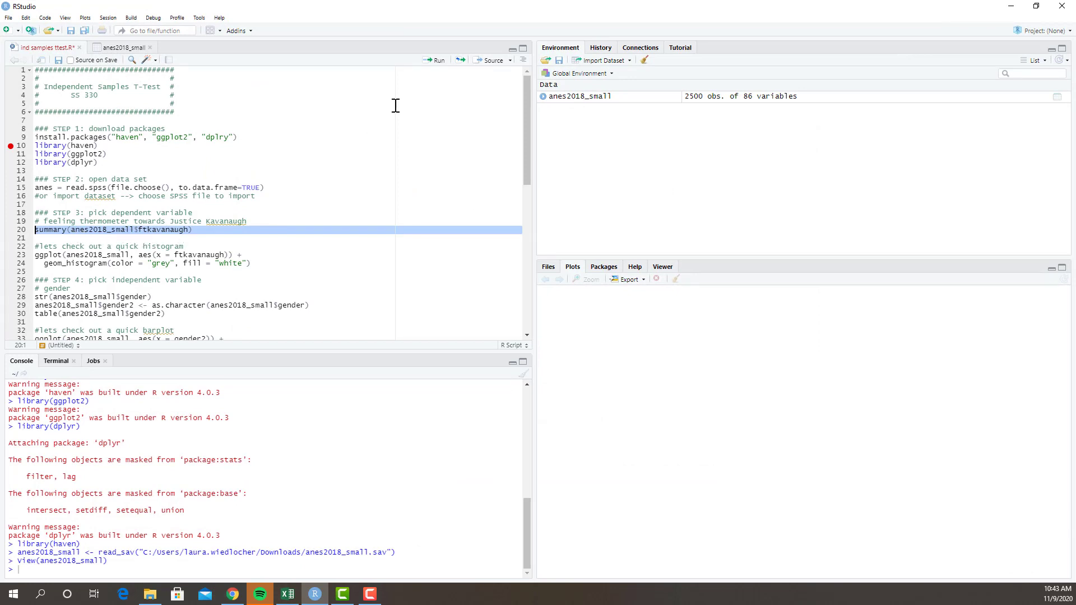
left_click(434, 61)
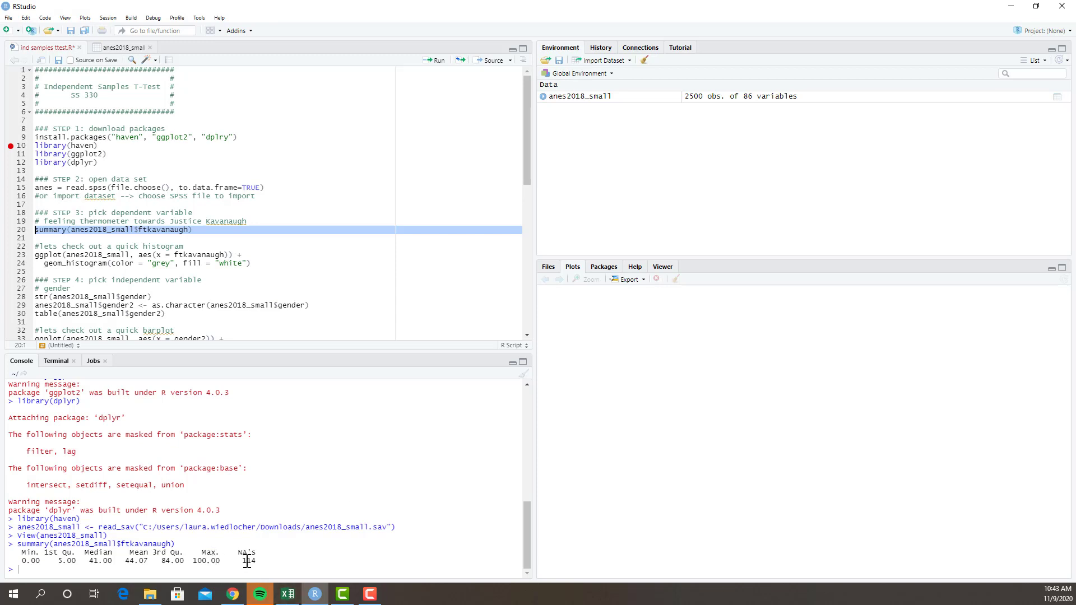
left_click_drag(242, 561, 261, 562)
- Switch to the notes and enter a minimum of 0.00 and a maximum of 100 in Table 1
left_click(233, 595)
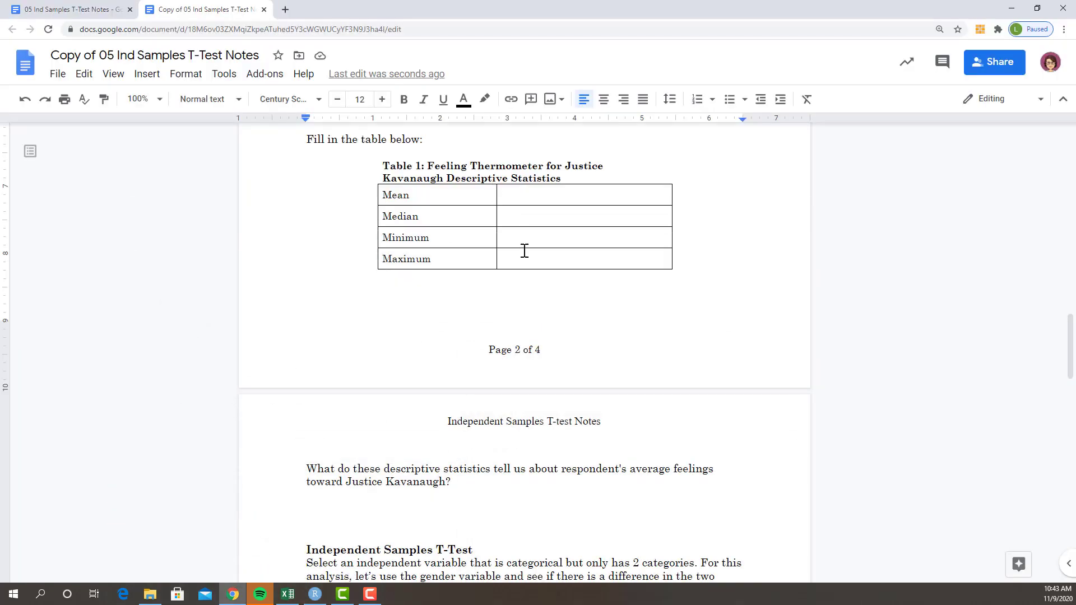
left_click(524, 239)
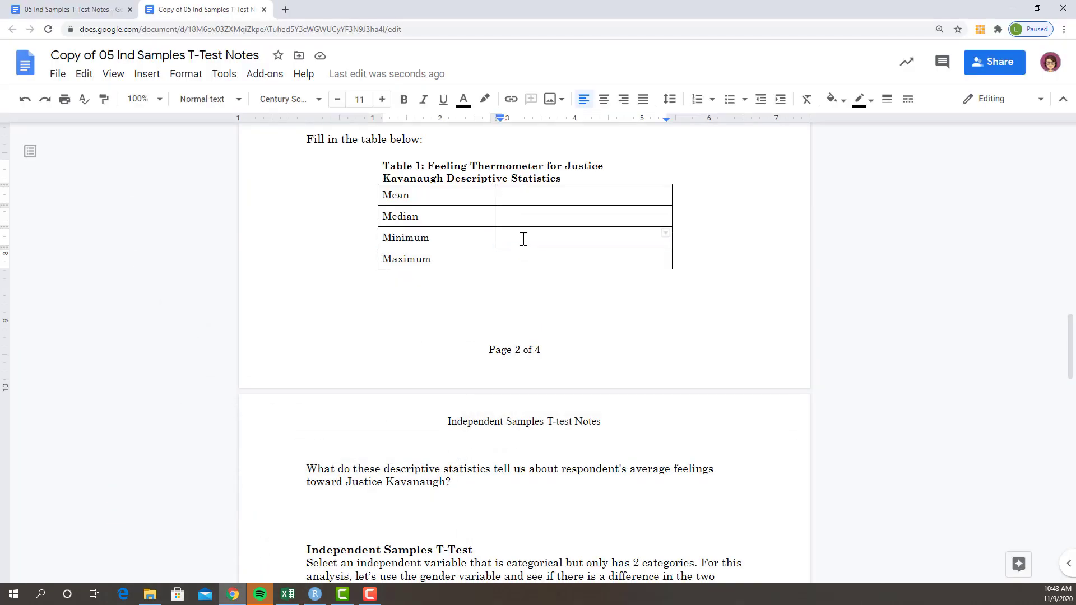
type("0.00")
left_click(524, 258)
type("100")
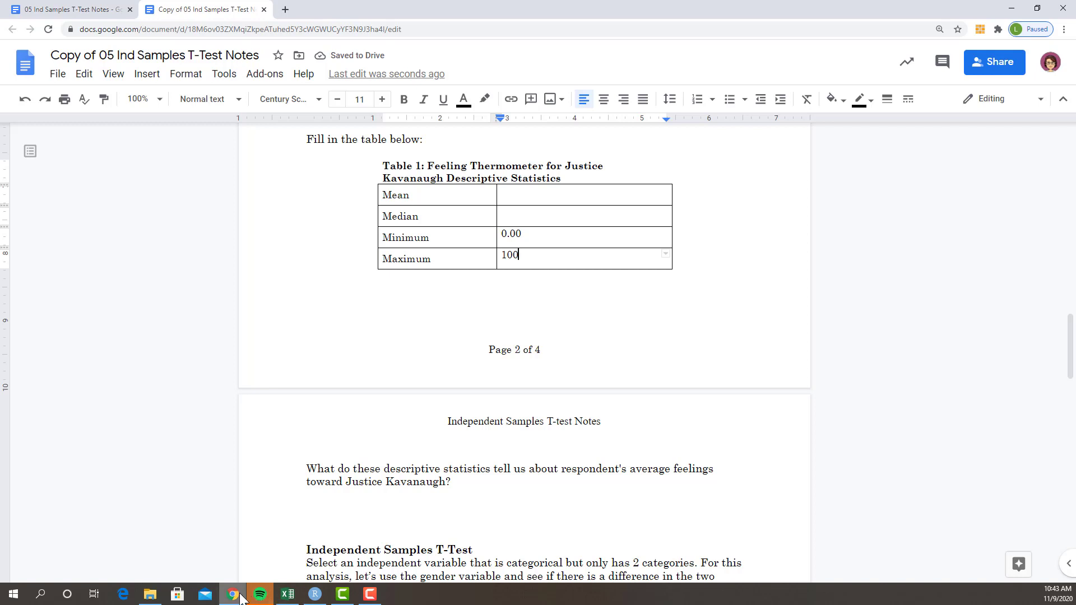
- Look up the mean in the RStudio summary output and enter 44.07 as the Mean in the notes' Table 1
mouse_move(317, 596)
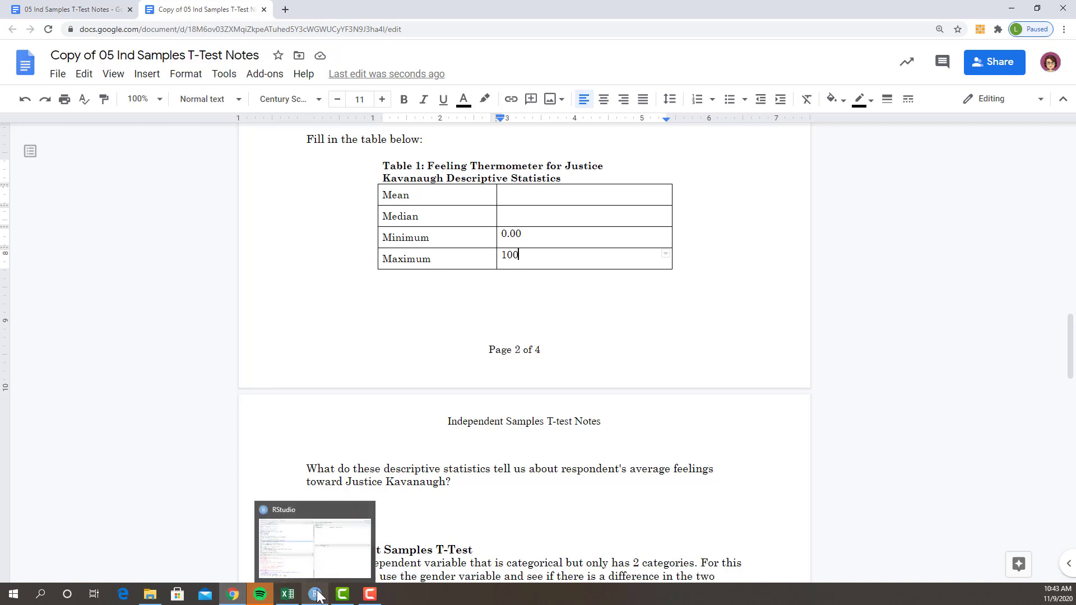
left_click(316, 596)
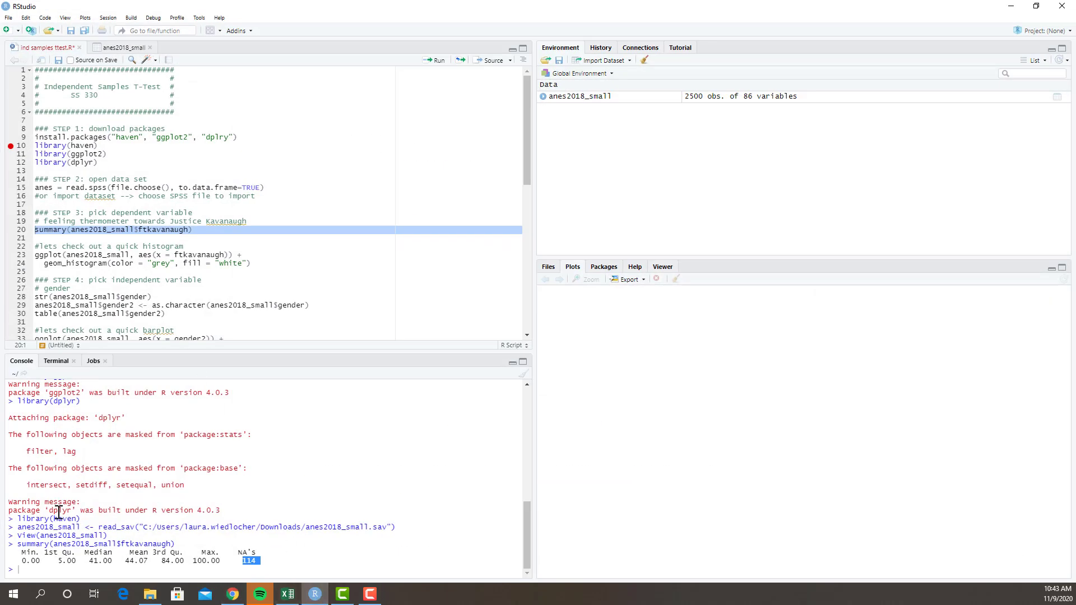
left_click_drag(125, 561, 150, 571)
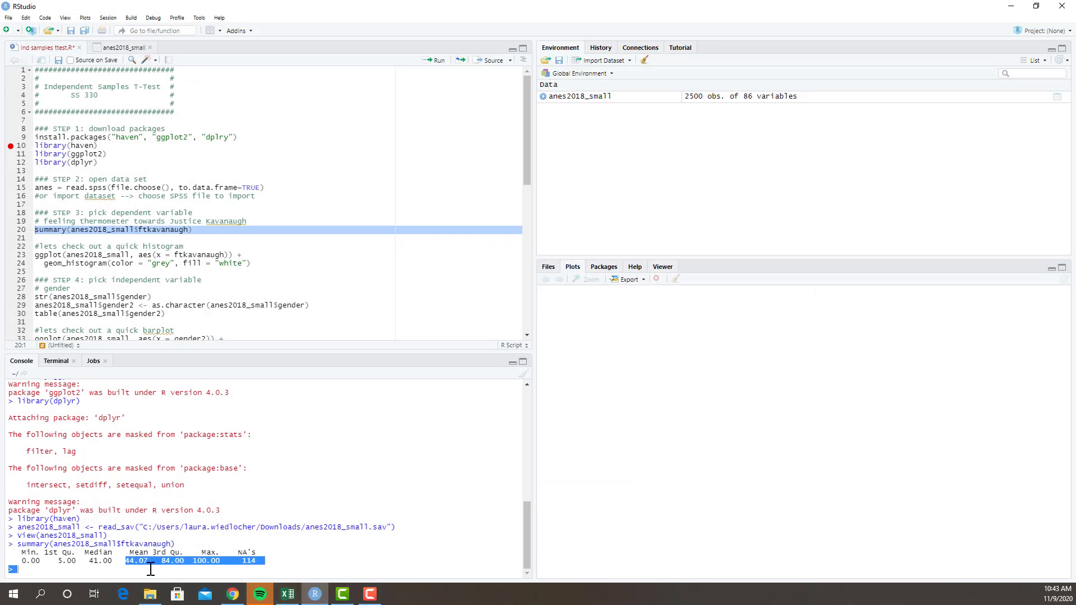
left_click(315, 594)
left_click(516, 193)
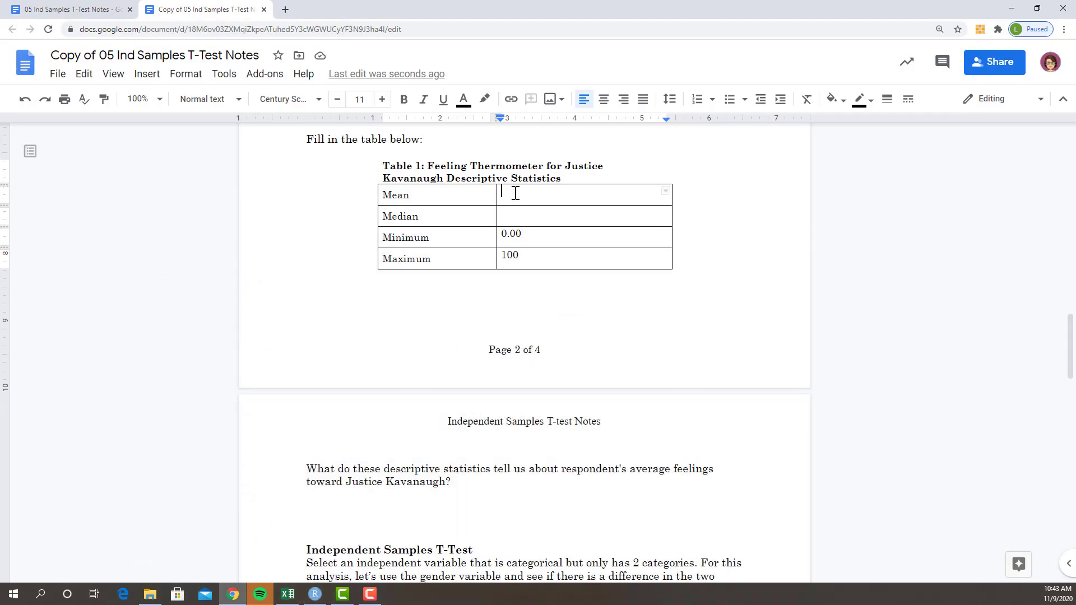
type("44.07")
- Check the median in the RStudio summary output and enter 41.00 as the Median in the notes' Table 1
left_click(314, 594)
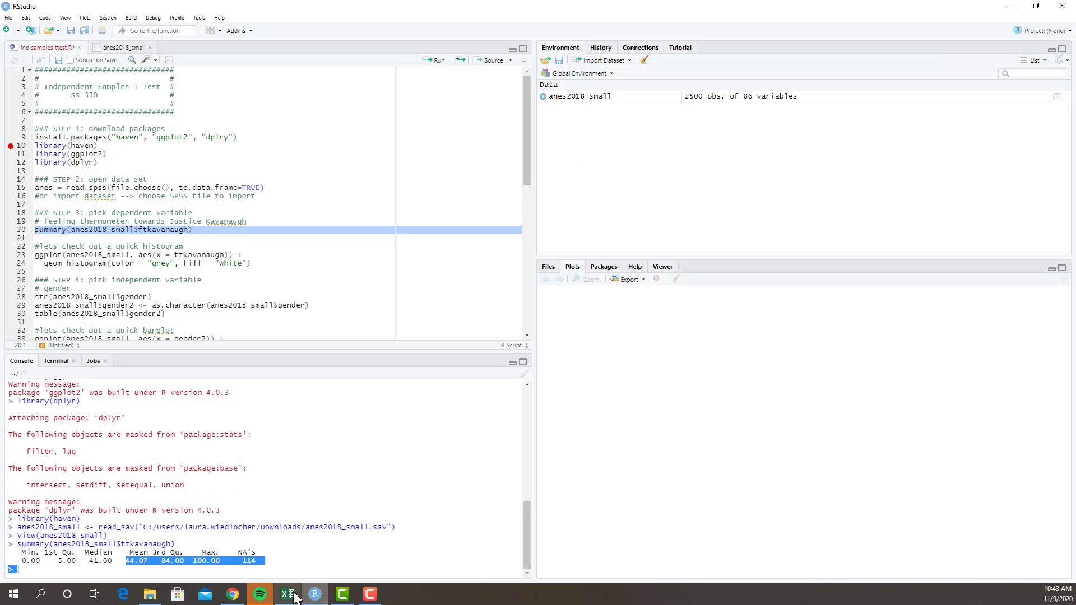
left_click(316, 604)
left_click(509, 215)
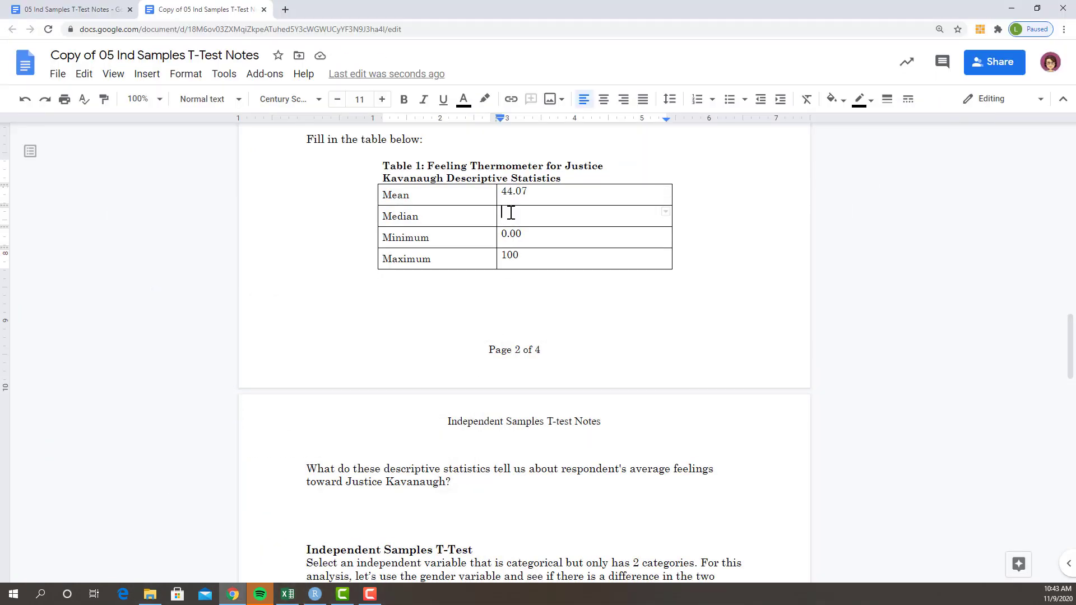
type("41.00")
- Answer the descriptive statistics question with "The mean feeling toward Kavanaugh is 44 degrees - this is pretty chilly."
left_click(308, 511)
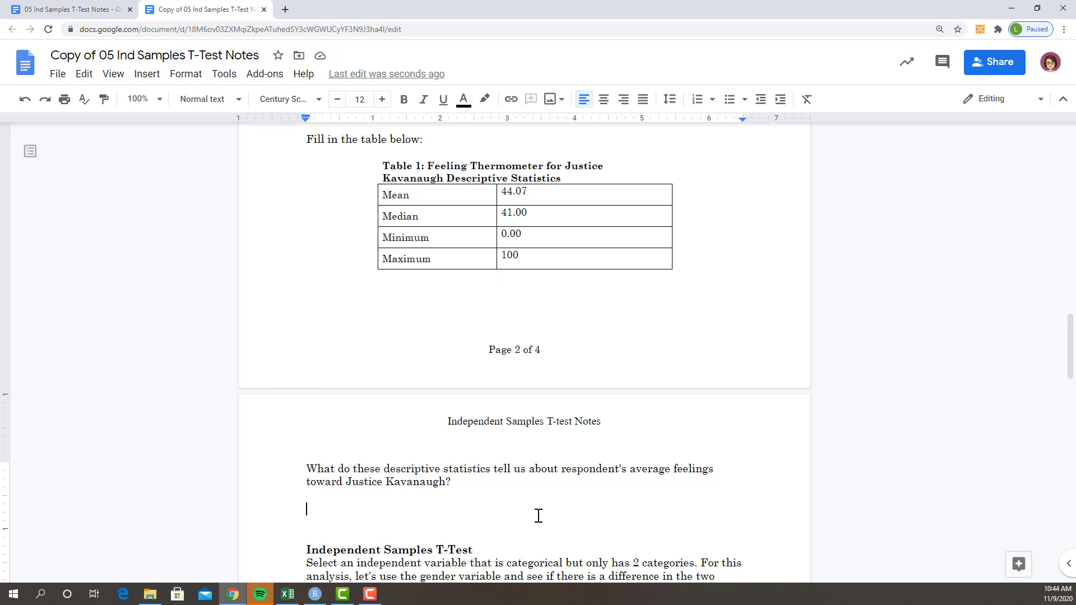
type("The mean feelin")
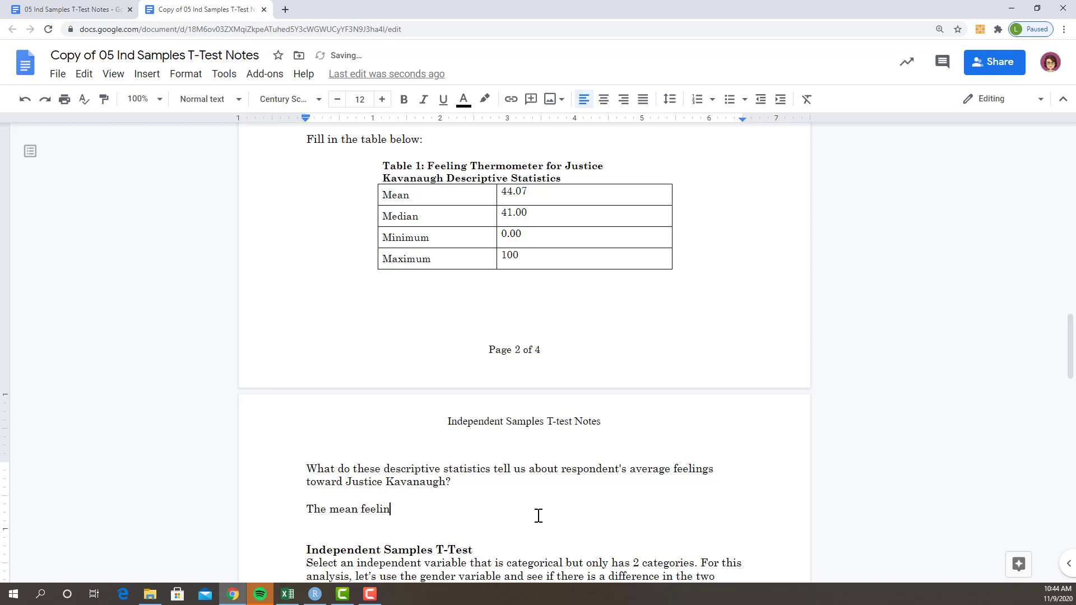
type("g toward Kavanaugh is 44")
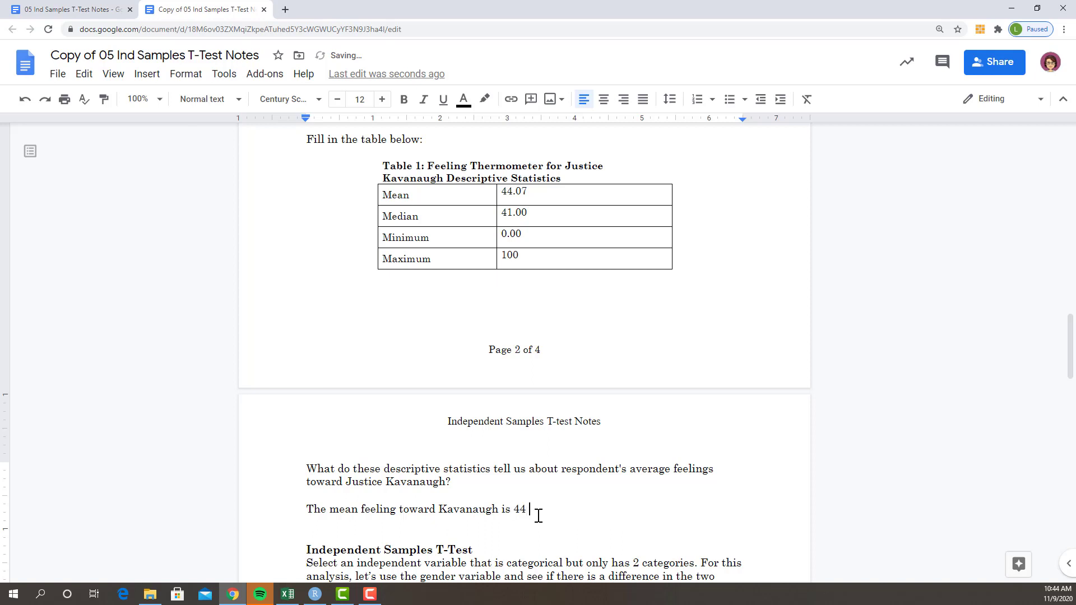
type("degrees - this is pretty chilly.")
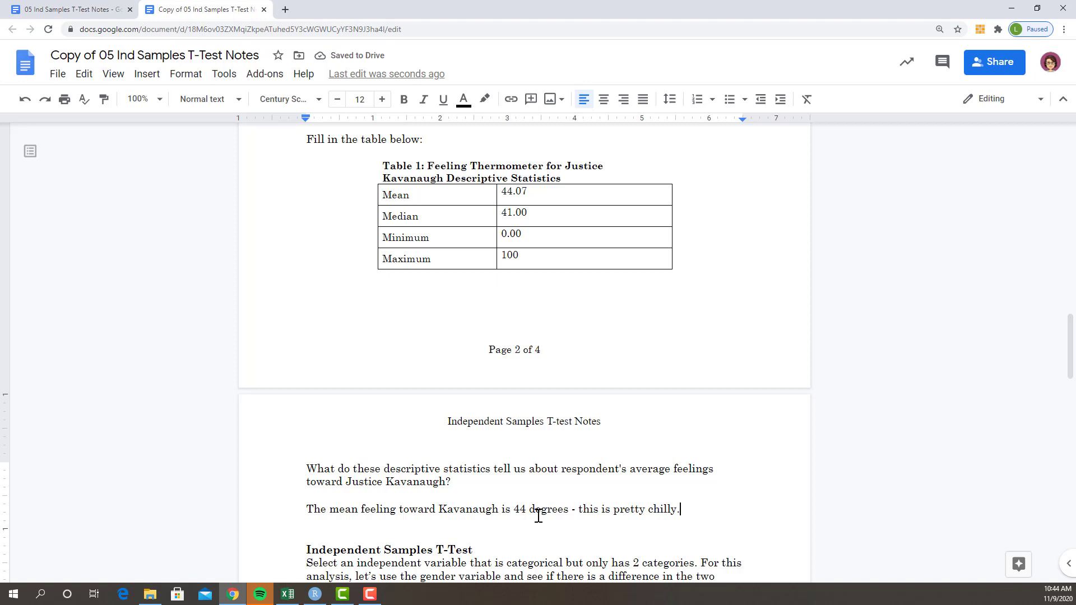
- Extend the descriptive statistics answer with "The overall picture is that some people really loved him (100) and some people really dislike him (0)."
type(" THe ov")
key("BackSpace")
key("BackSpace")
key("BackSpace")
key("BackSpace")
key("BackSpace")
type("he se")
key("BackSpace")
key("BackSpace")
key("BackSpace")
key("BackSpace")
type("e ")
type("overall picture")
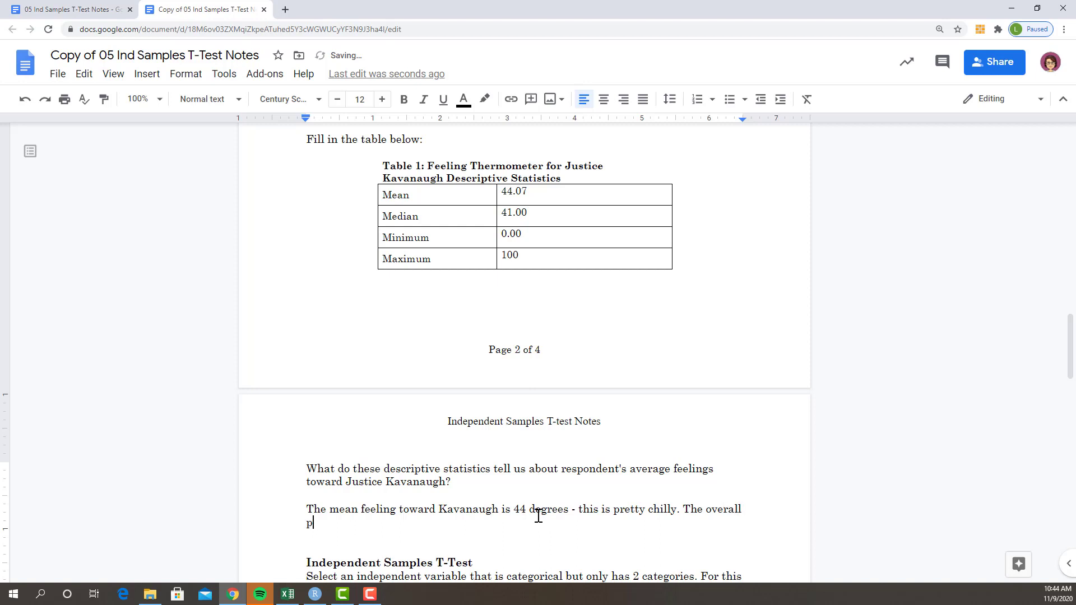
type(" is that some people really loved him (")
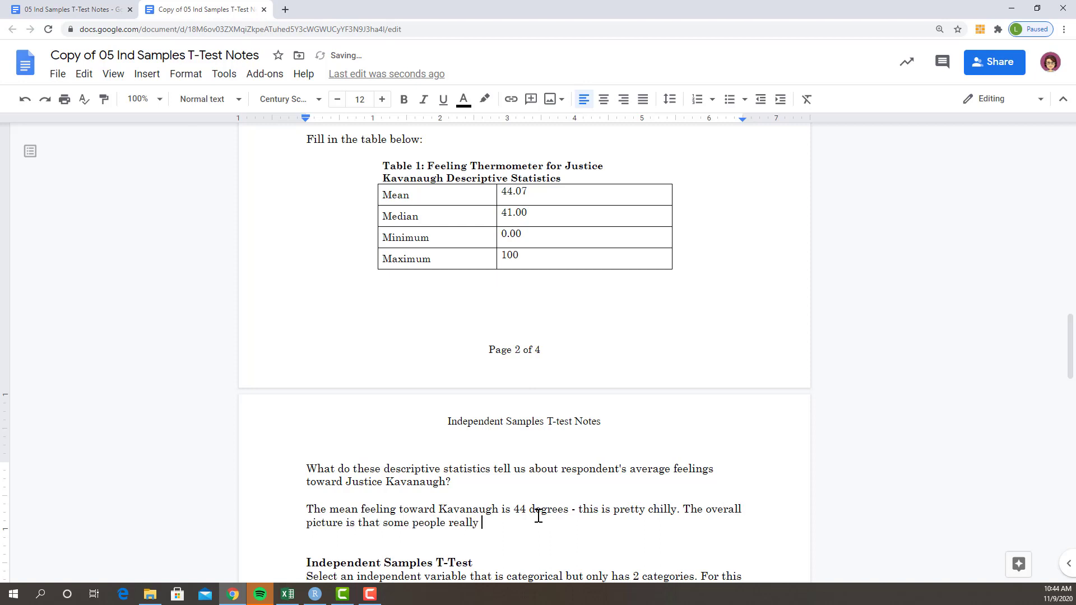
type("100) and some people")
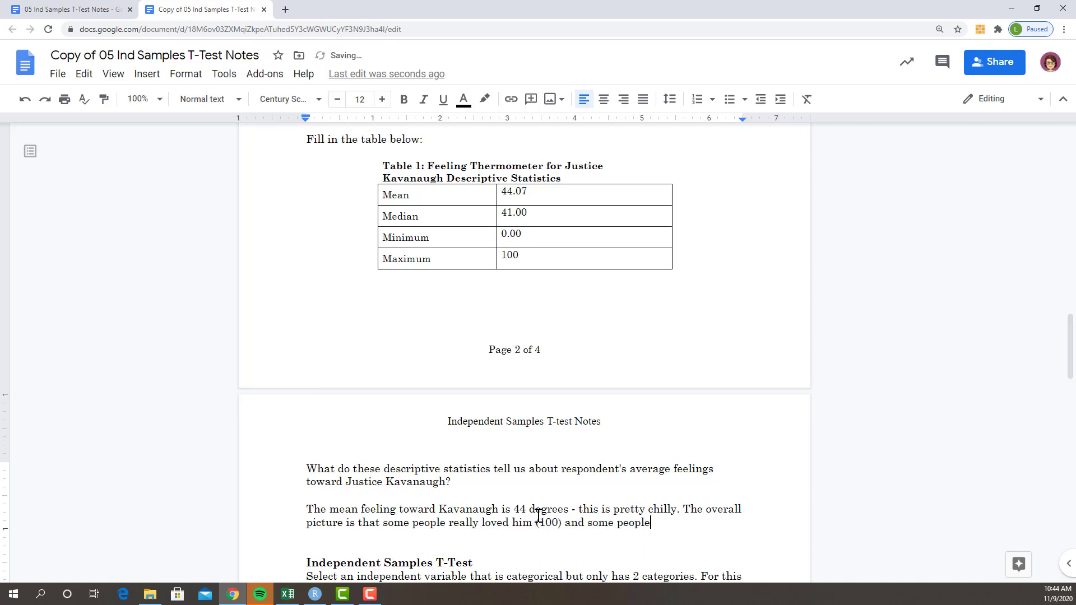
type(" really dislike him (")
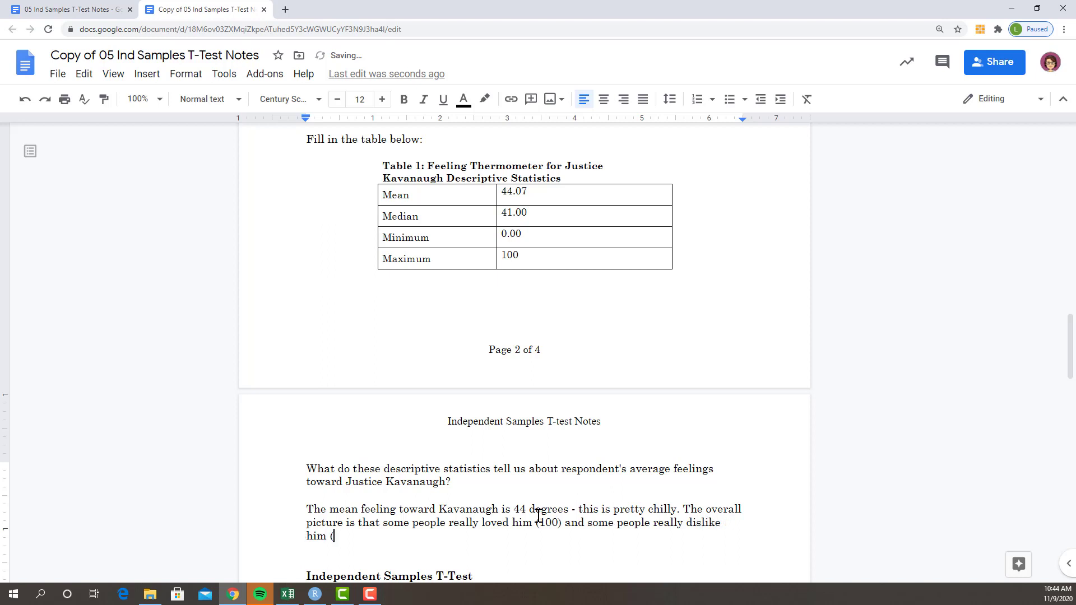
type("0).")
- Switch to RStudio and run the ggplot histogram code for ftkavanaugh in Step 3 of the script
scroll(538, 516, "down", 3)
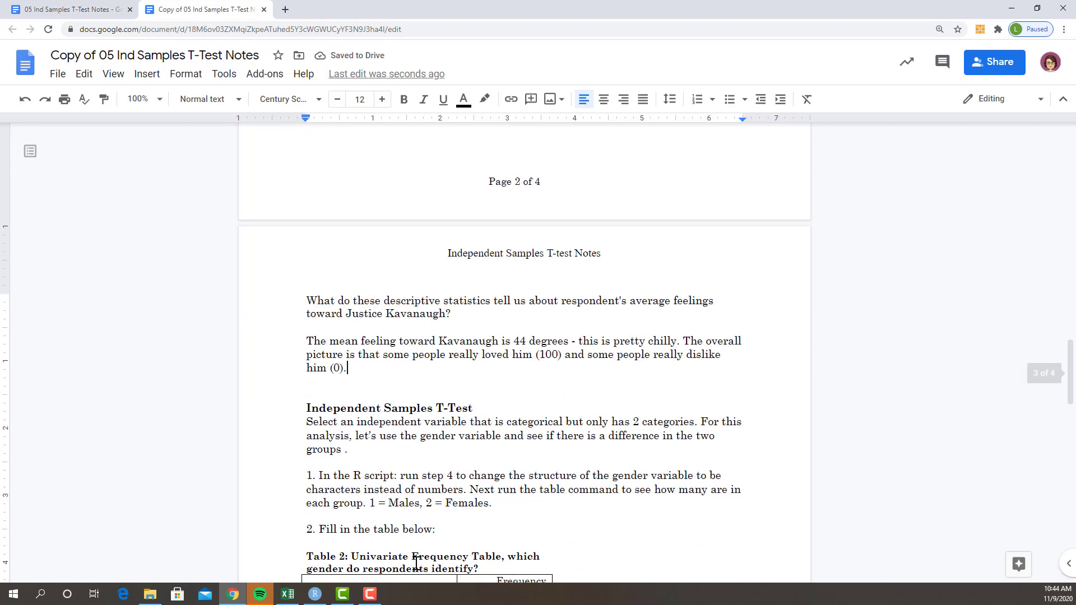
scroll(575, 493, "down", 3)
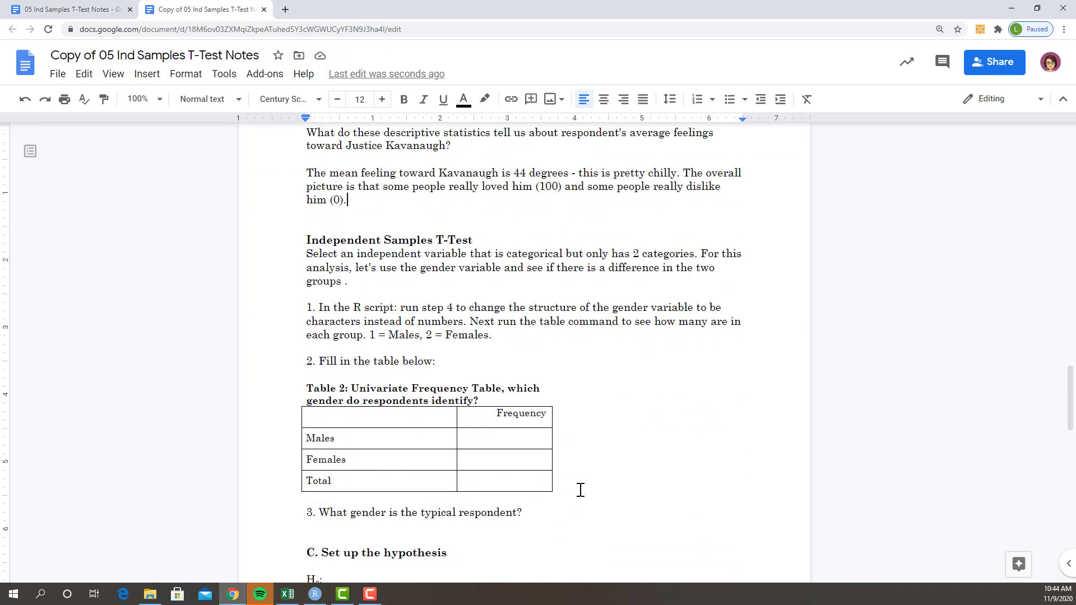
left_click(315, 594)
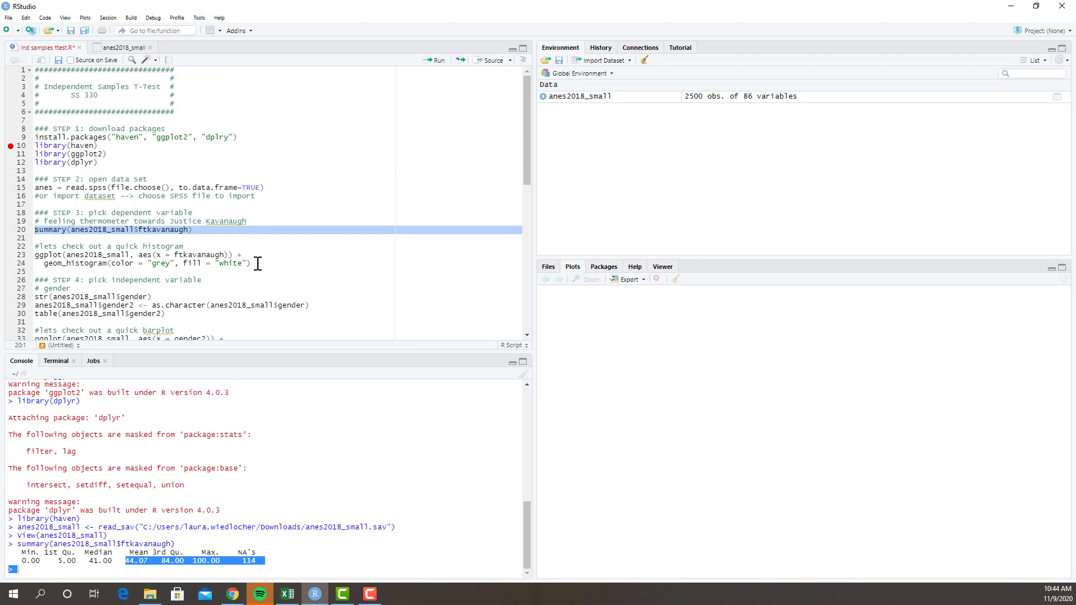
left_click_drag(265, 269, 28, 259)
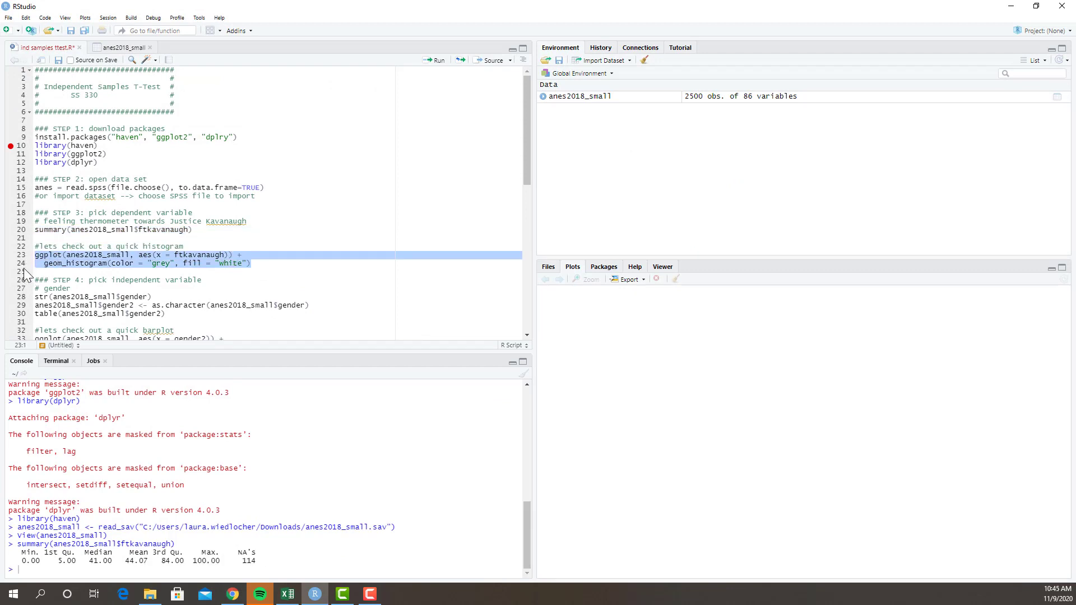
left_click(439, 63)
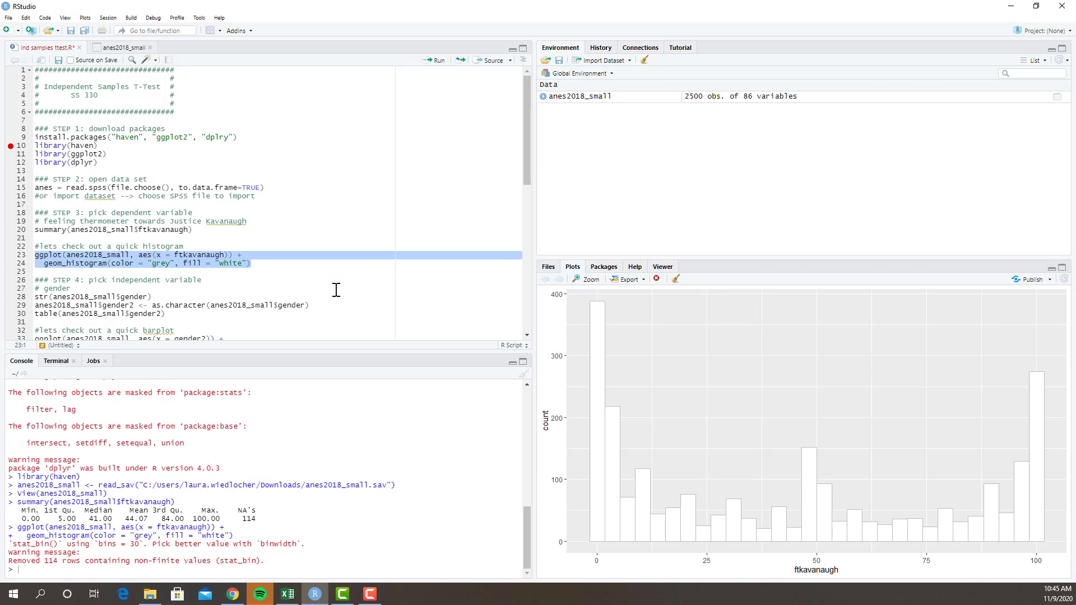
left_click(368, 315)
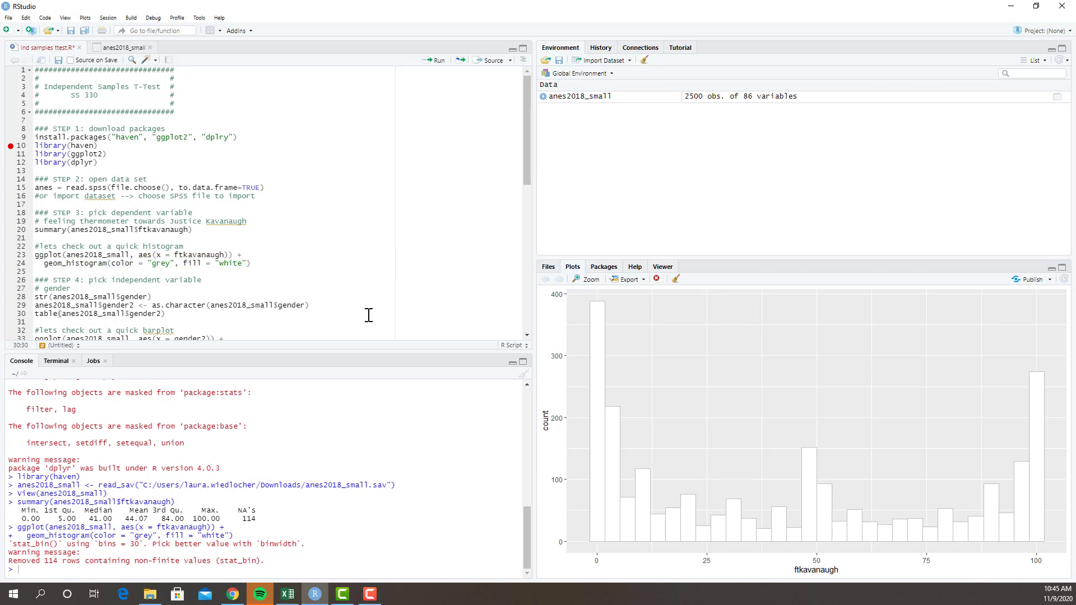
- Run str(anes2018_small$gender) from Step 4 and examine the variable's data type in the console output
scroll(369, 315, "down", 2)
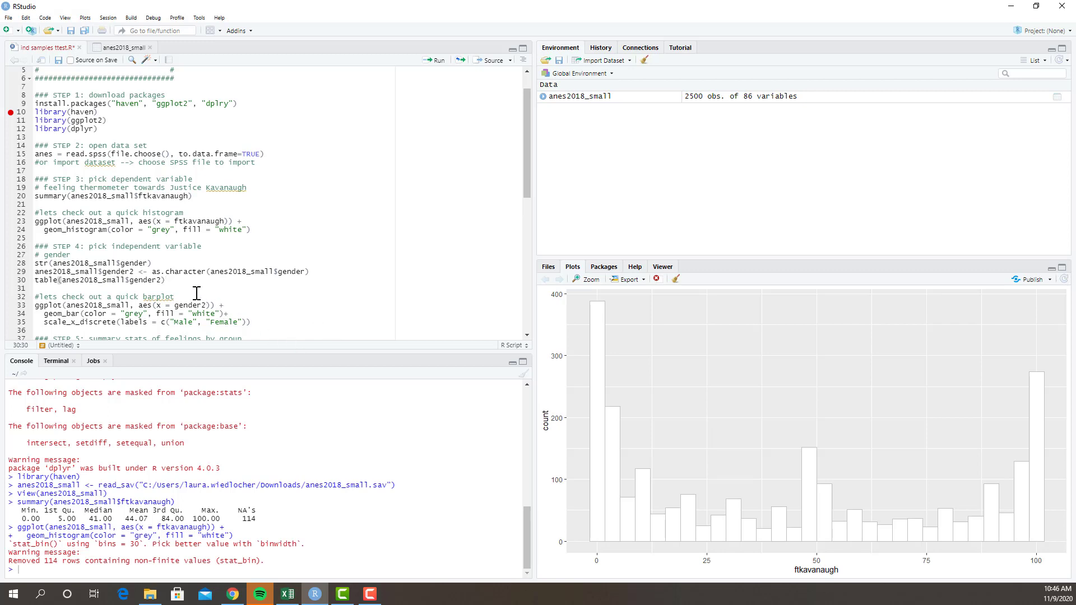
left_click(22, 262)
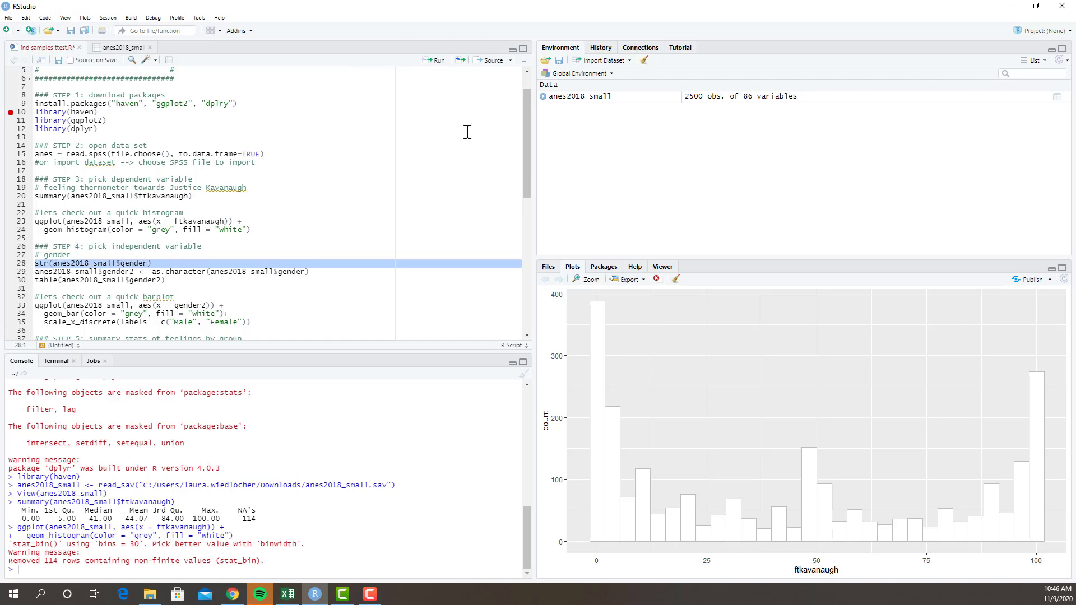
left_click(439, 61)
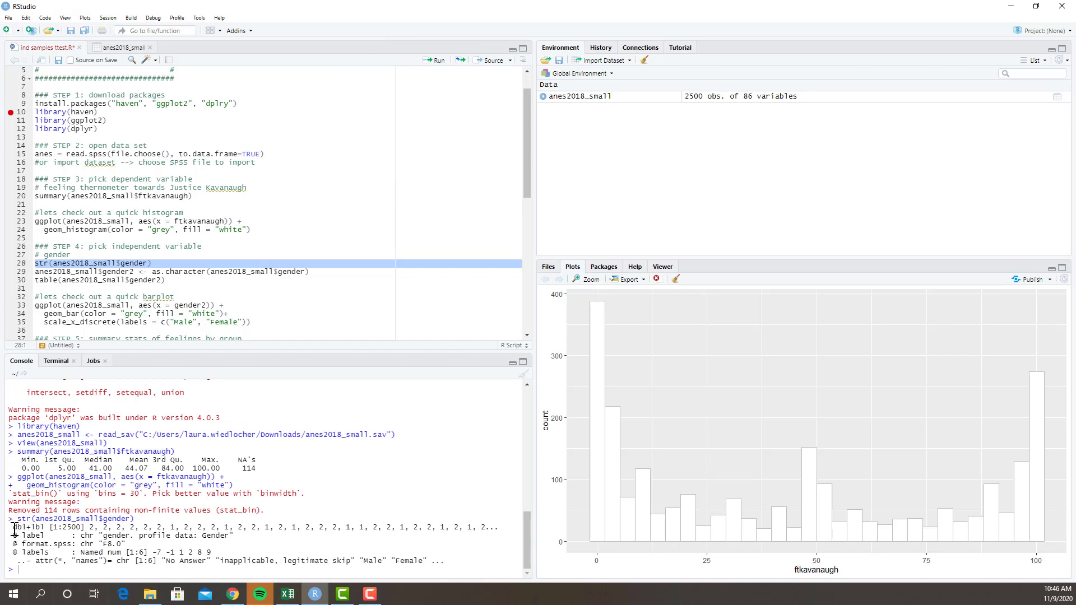
left_click_drag(13, 528, 44, 528)
left_click(323, 276)
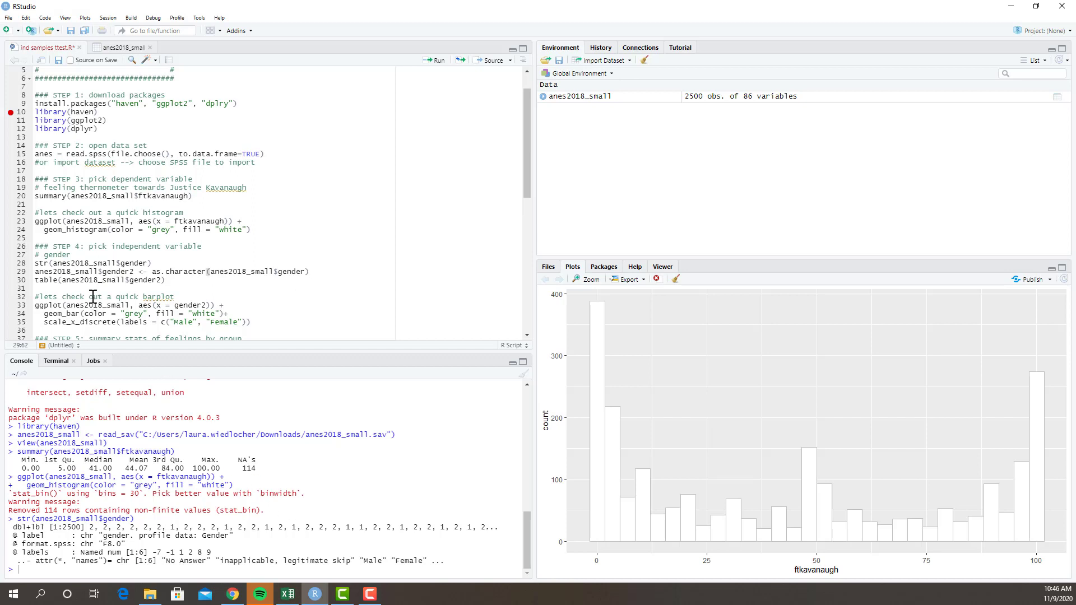
- Run the Step 4 lines that create gender2 with as.character from gender and tabulate gender2
left_click(20, 272)
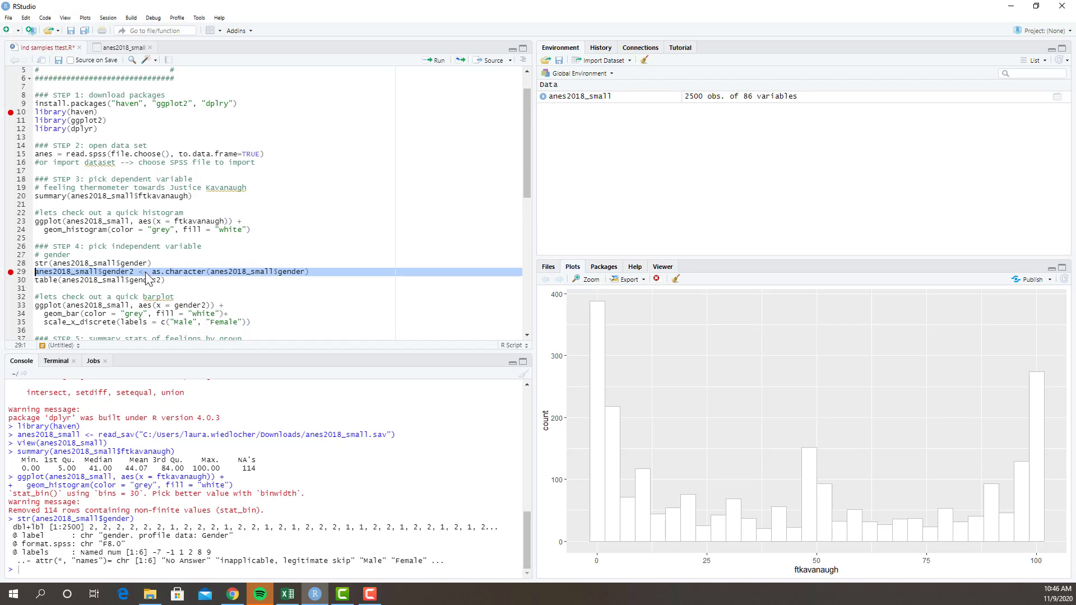
left_click(438, 60)
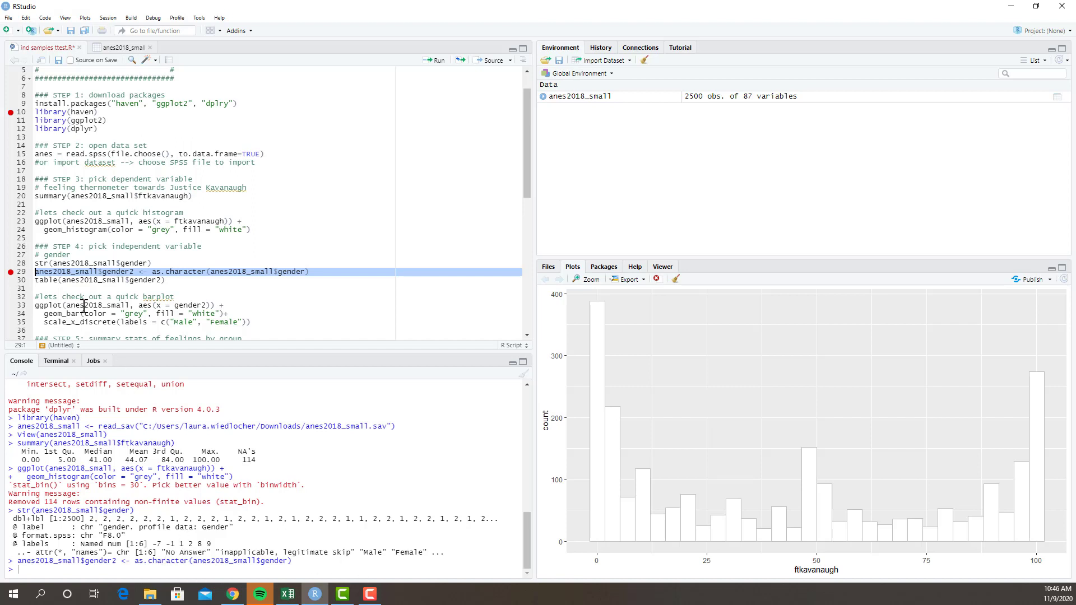
left_click(23, 281)
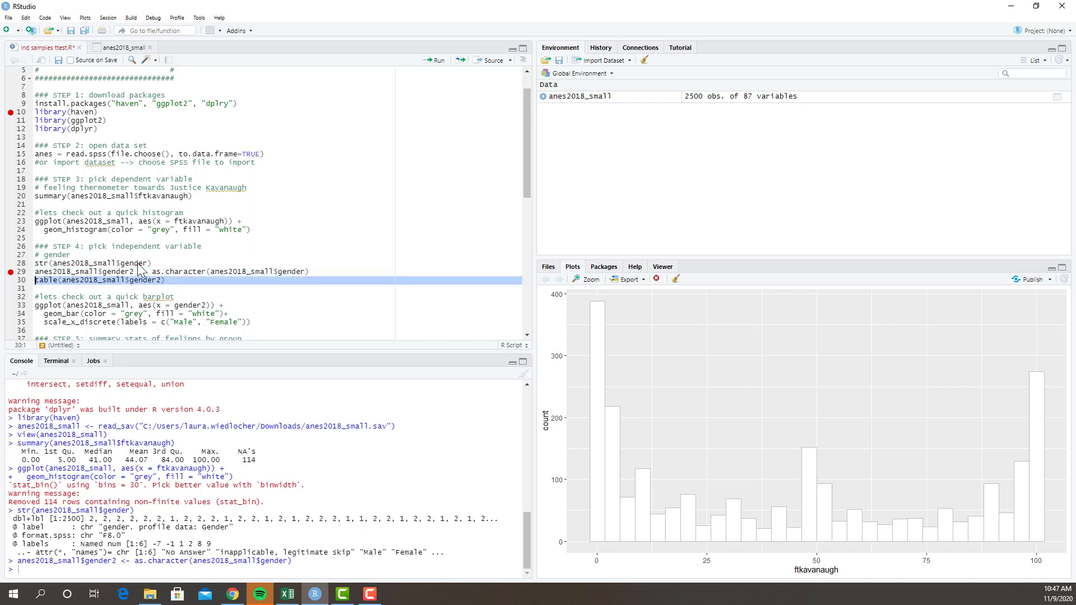
left_click(435, 62)
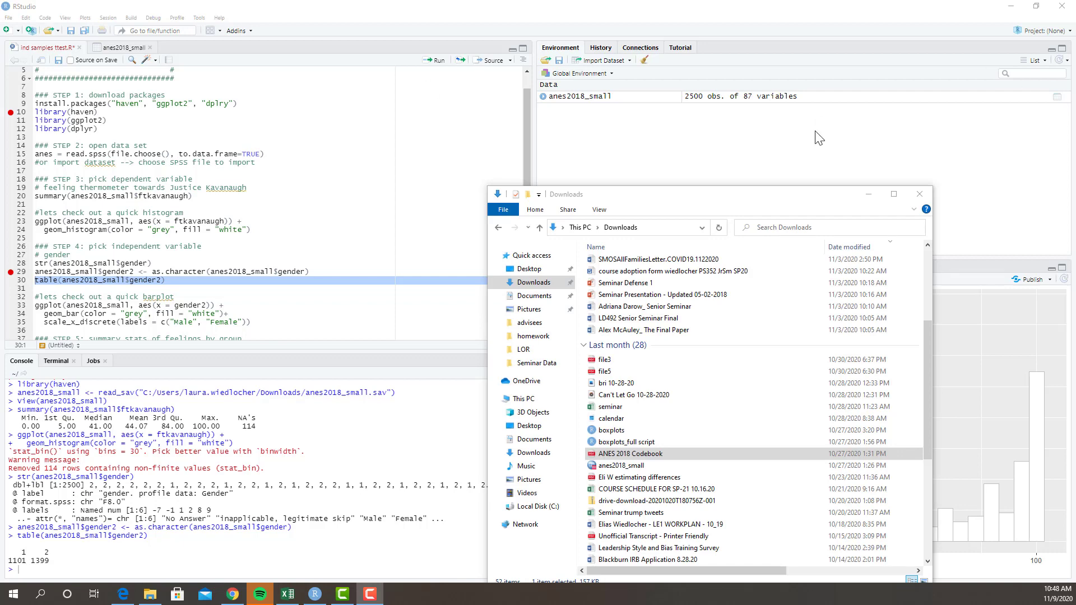
left_click(868, 194)
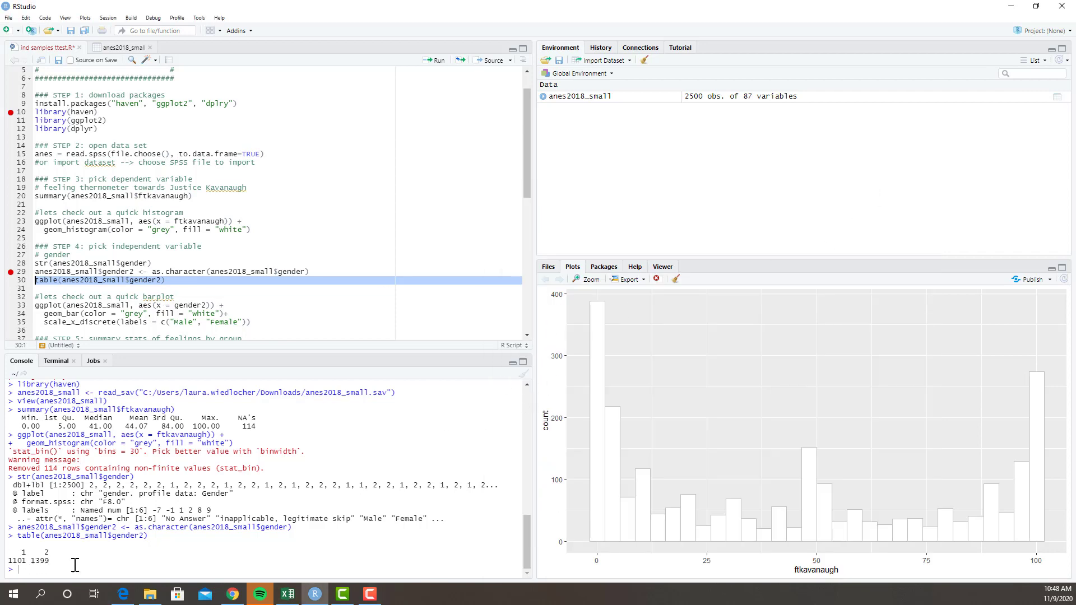
- Return to the notes, close the Downloads window, and enter 1101 for Males and 1399 for Females in Table 2
left_click(312, 597)
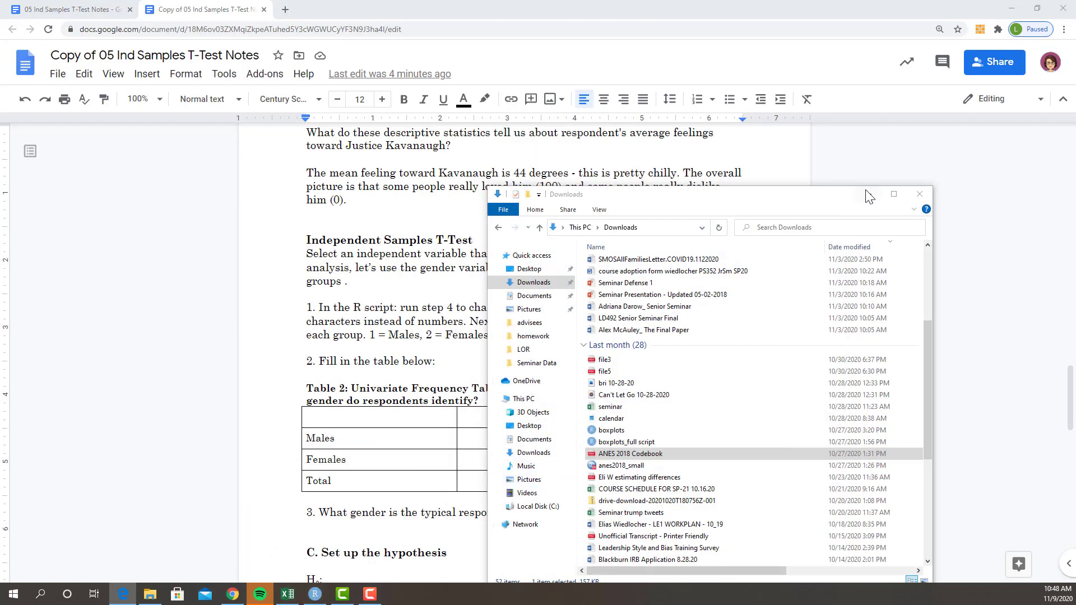
left_click(920, 194)
double_click(480, 436)
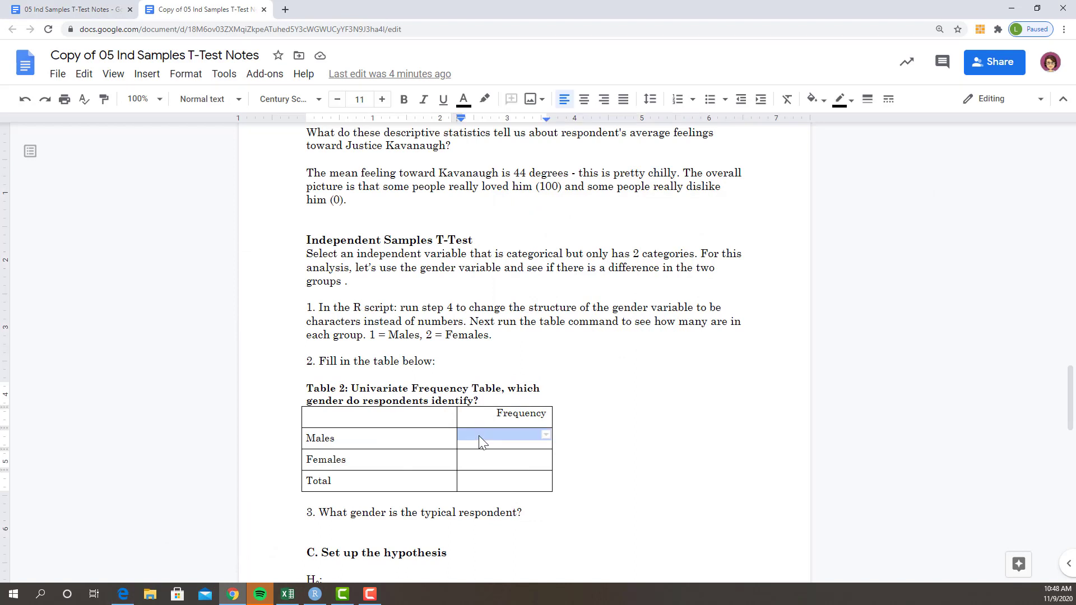
type("1101")
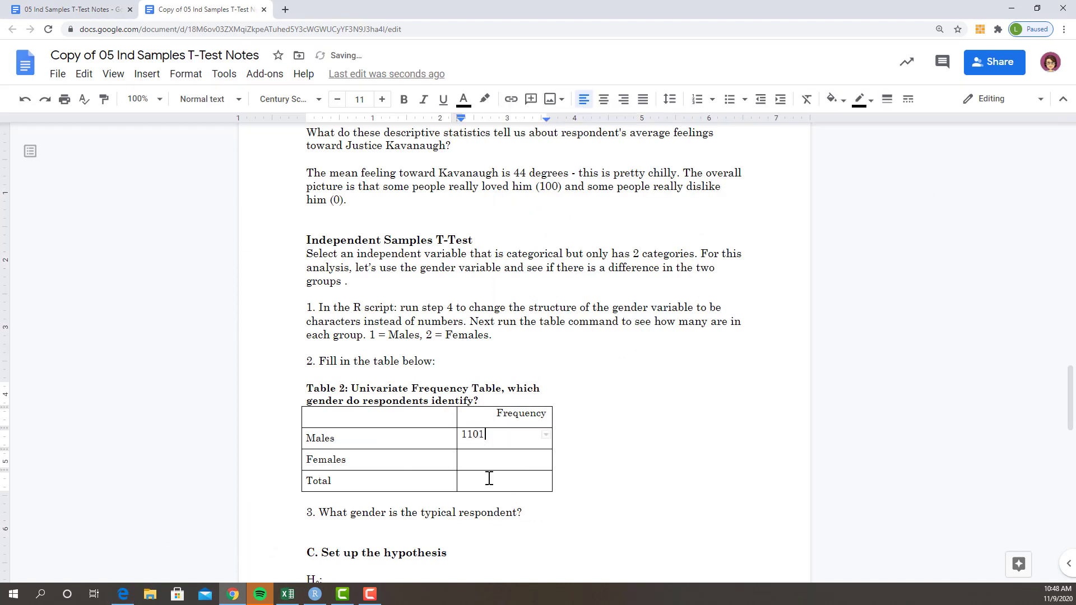
left_click(484, 460)
type("1399")
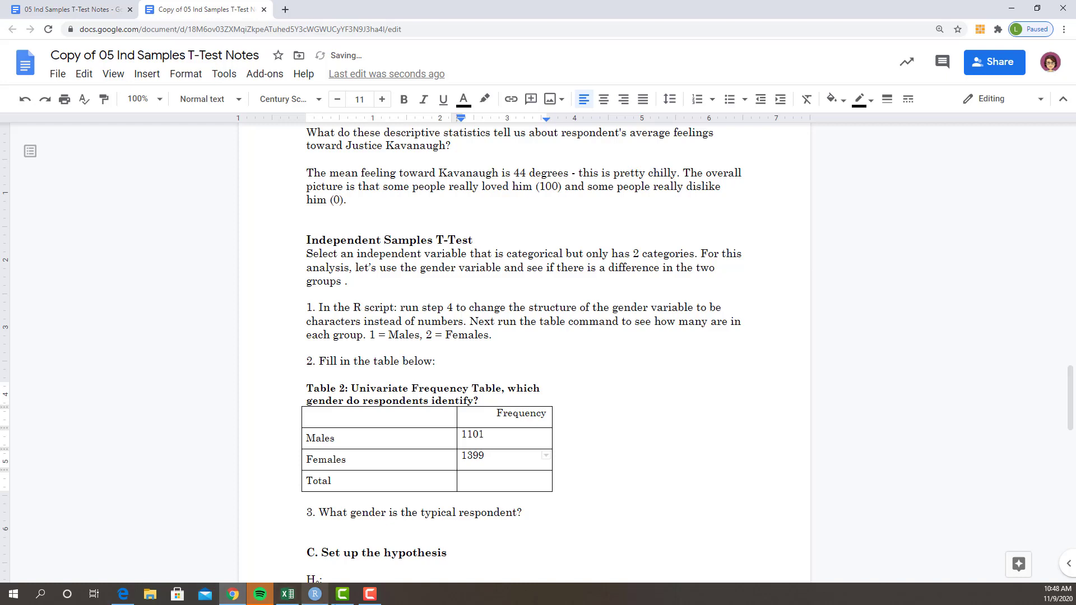
- Check the gender counts in RStudio and enter 2,500 as the Total frequency in the notes' Table 2
left_click(319, 596)
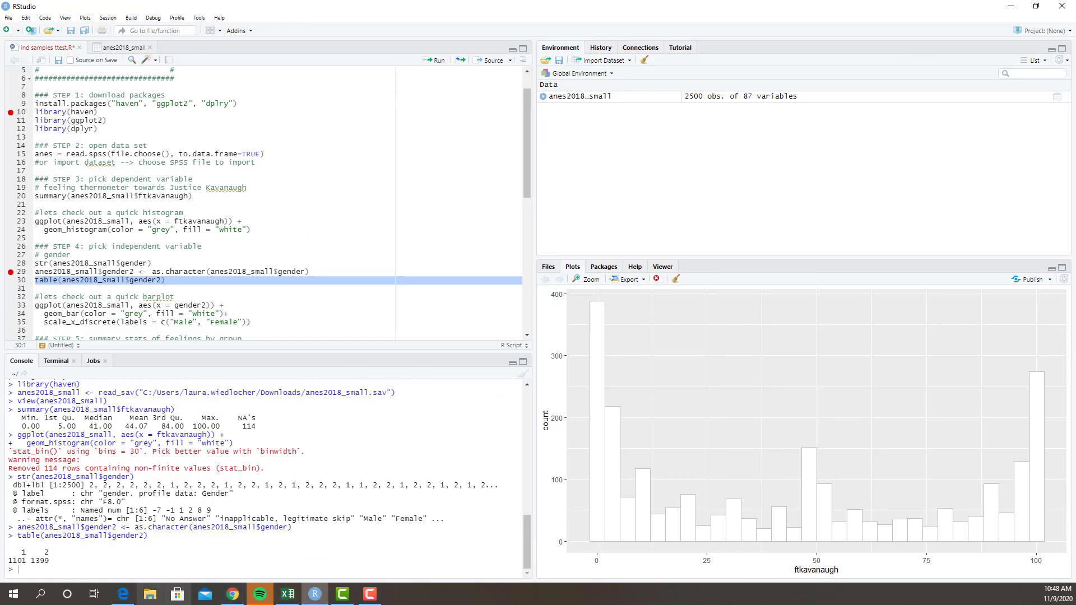
left_click(316, 596)
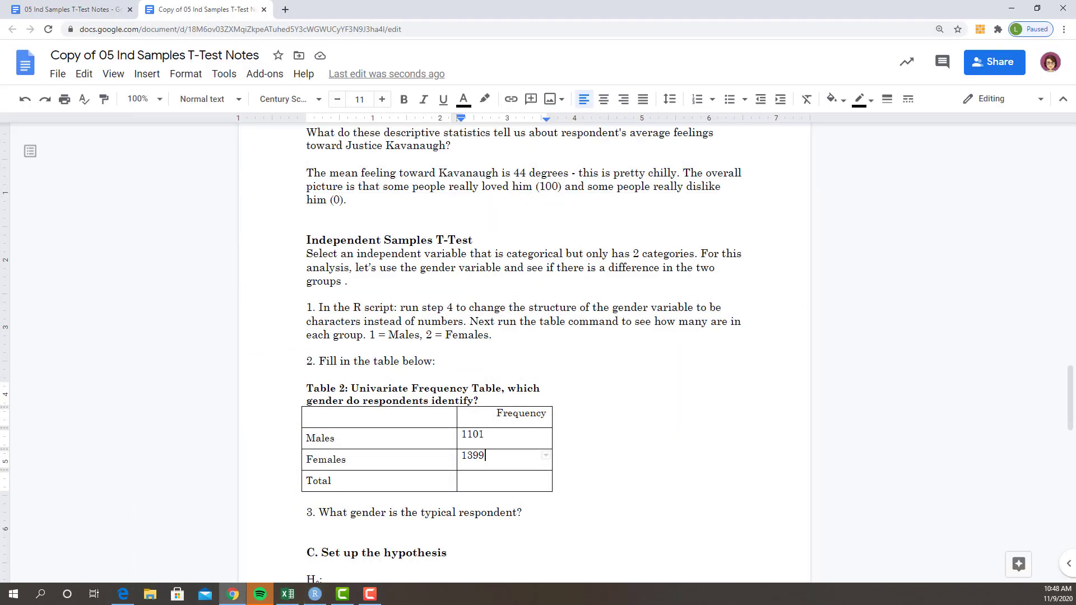
left_click(463, 480)
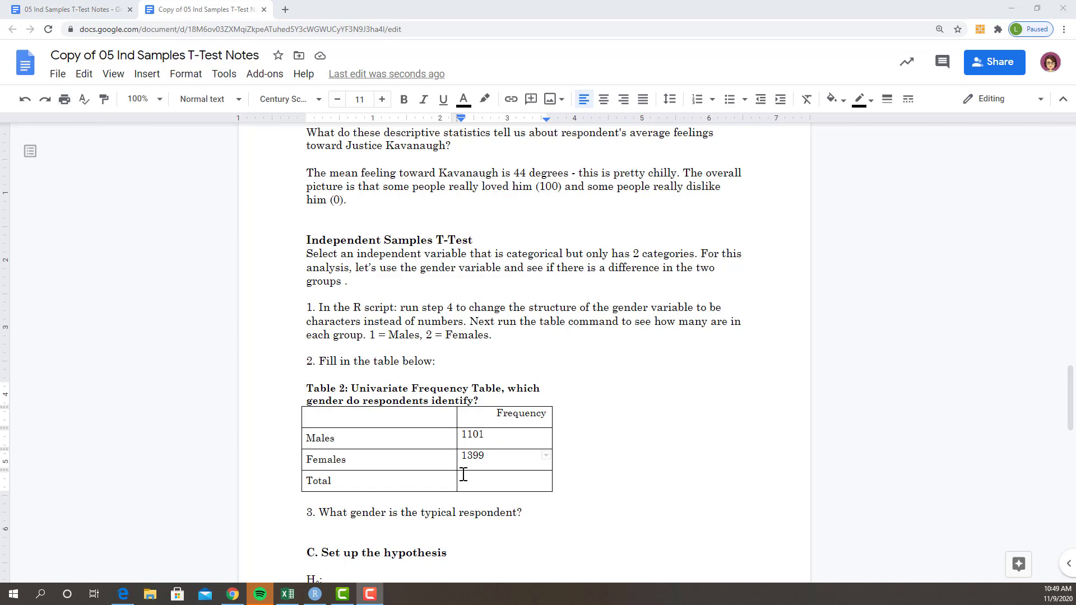
type("2")
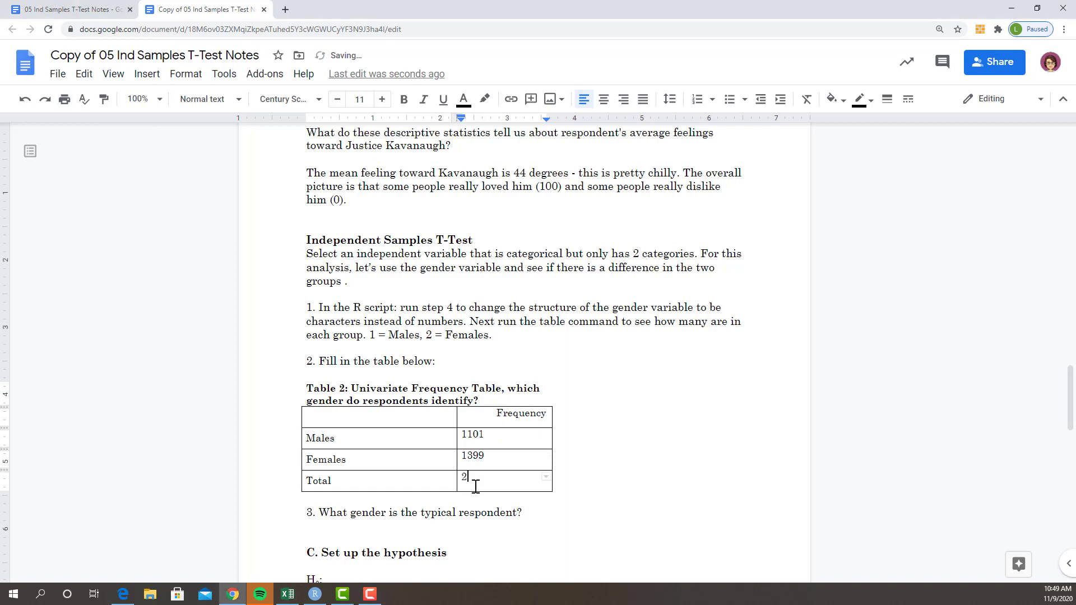
type(",50")
- Answer question 3 with "The typical respondent is female (1,399) compared to males (1,101) but overall it is fairly balanced between males and females."
left_click(315, 529)
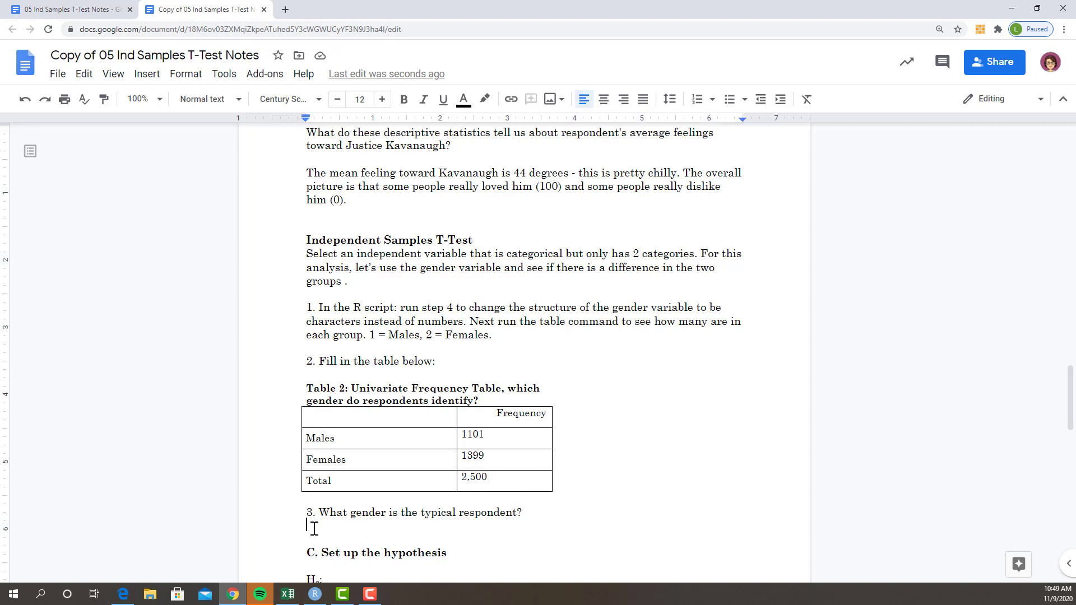
type("Teh")
key("BackSpace")
key("BackSpace")
key("BackSpace")
type("he typical respondent")
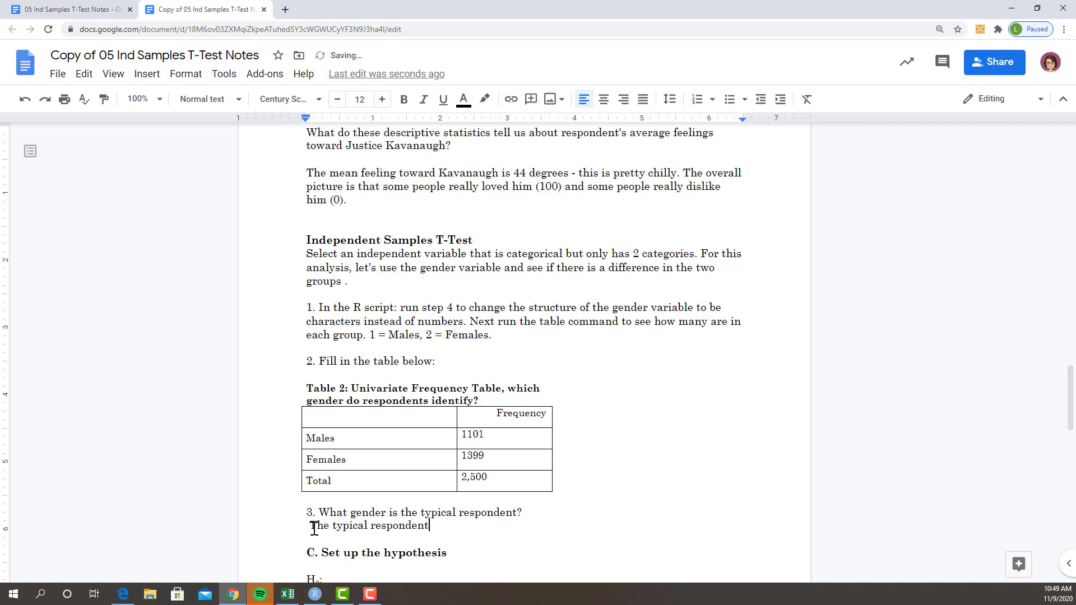
type(" is female (1,399) compar")
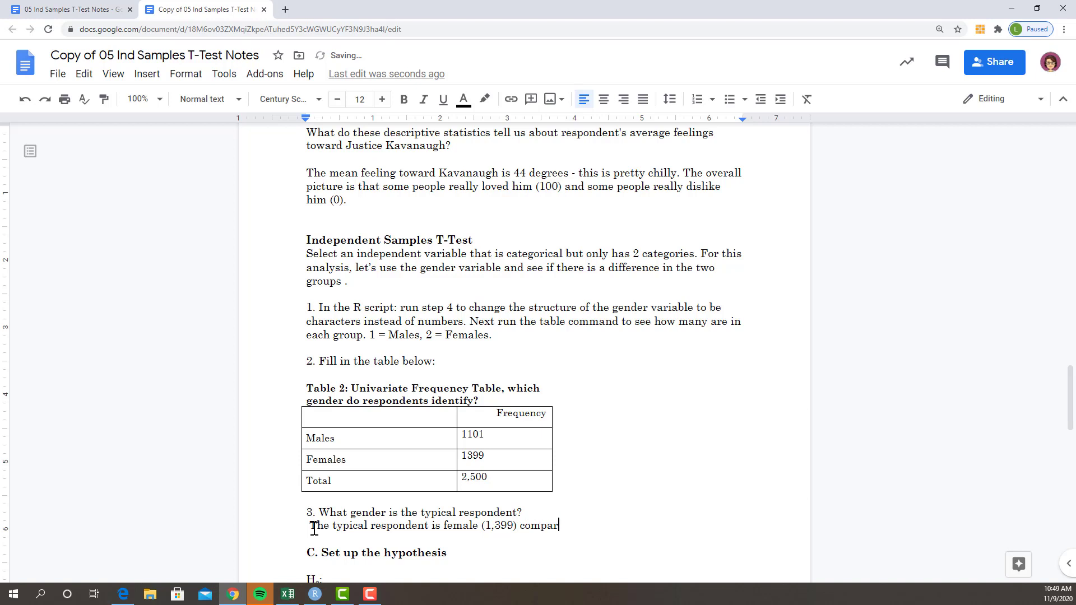
type("ed to males (1,101) but ")
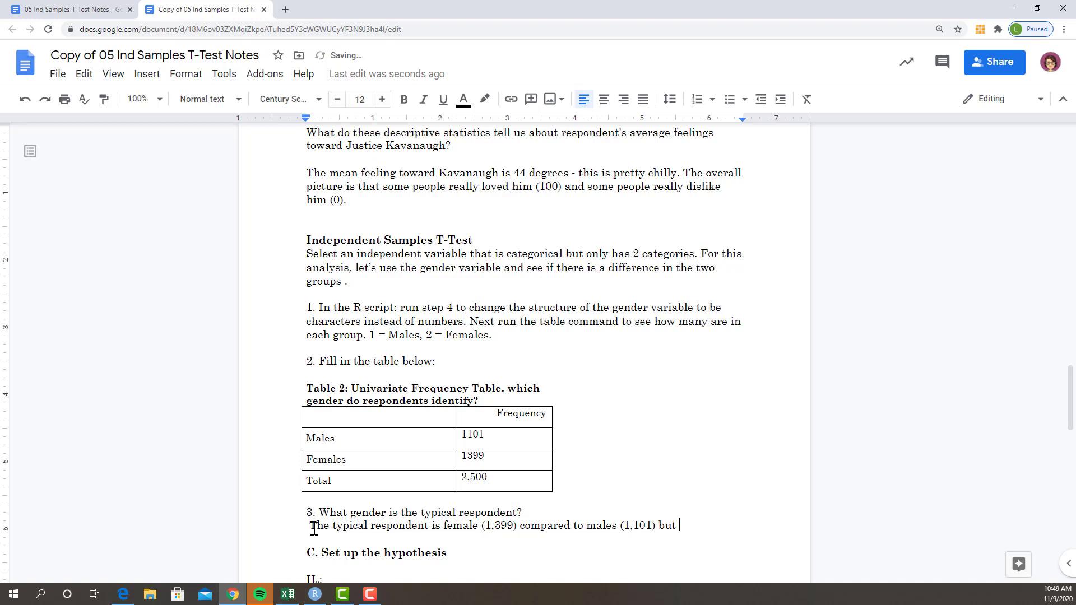
type("overall it is fai")
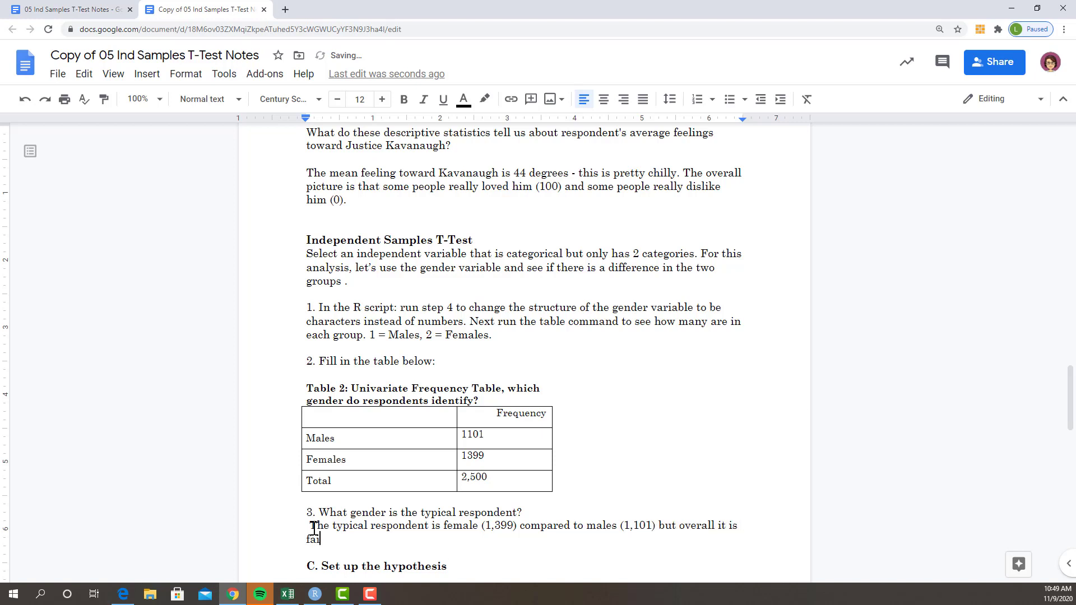
type("rly balanced b")
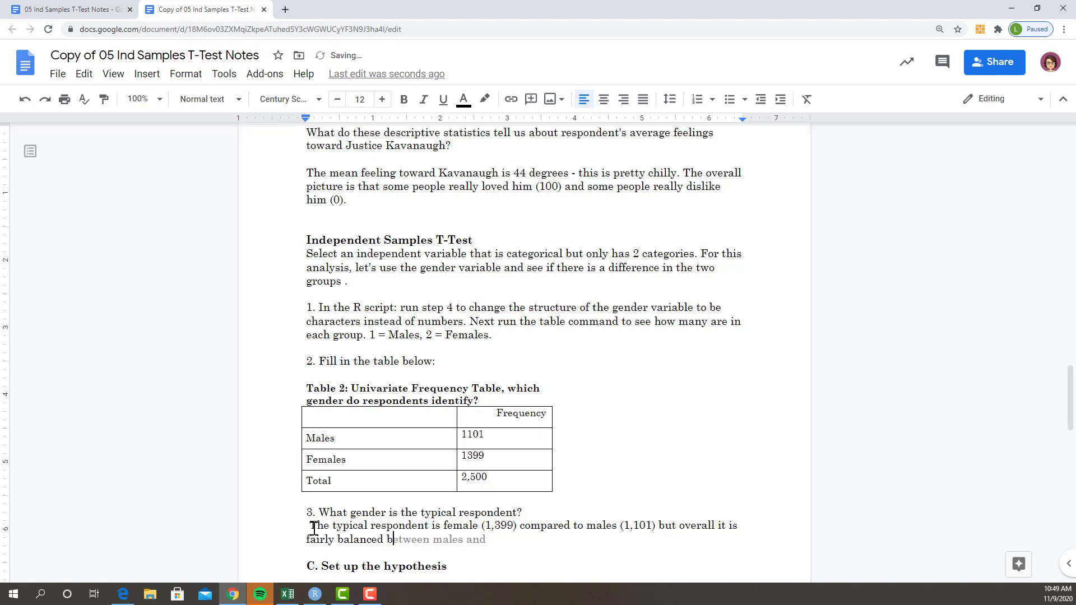
key("Tab")
type("fem")
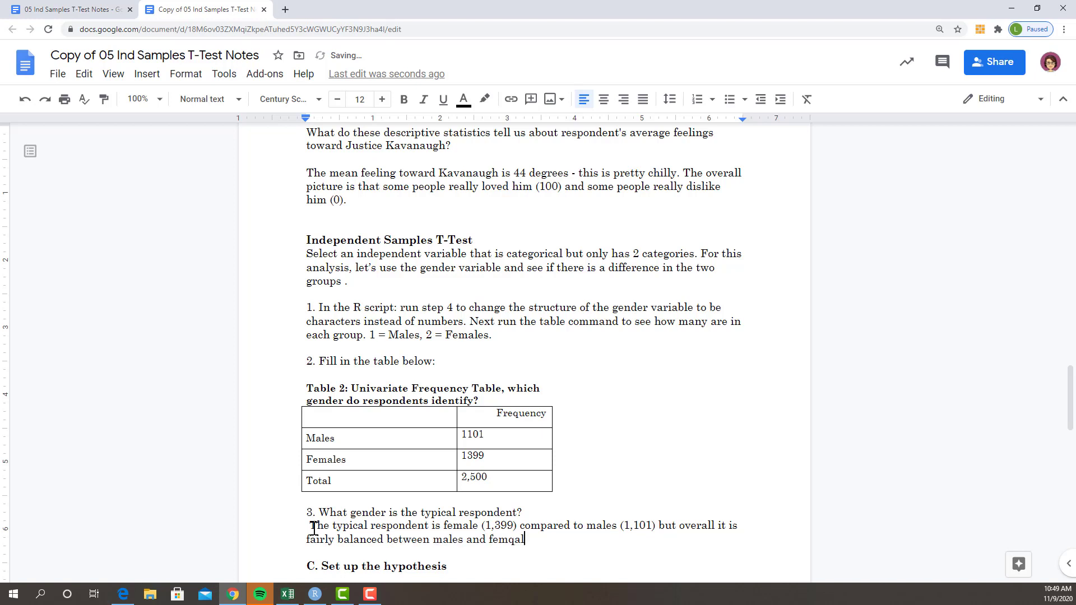
type("ales.")
scroll(313, 527, "down", 4)
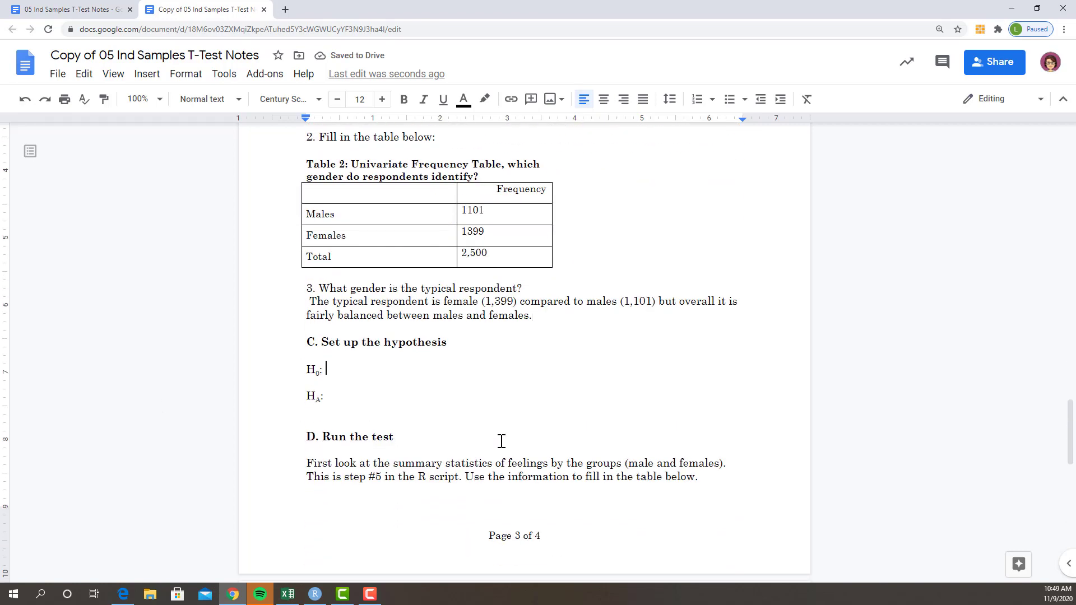
- Copy the H0 and Ha equations from the "Or more succinctly…" section and paste them after H0 in section C, Set up the hypothesis
scroll(723, 516, "up", 10)
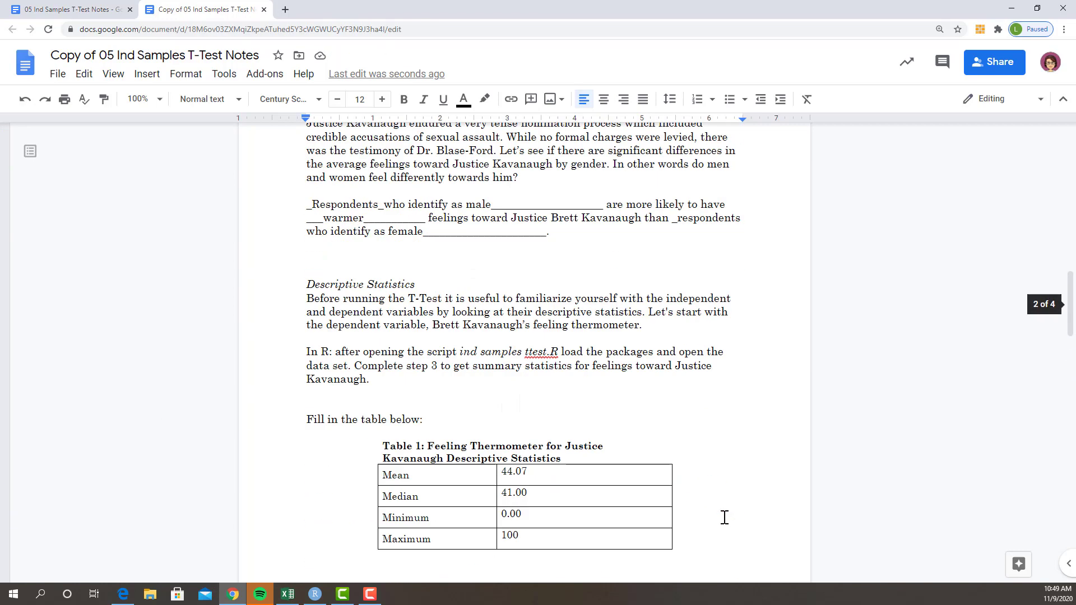
scroll(724, 517, "up", 15)
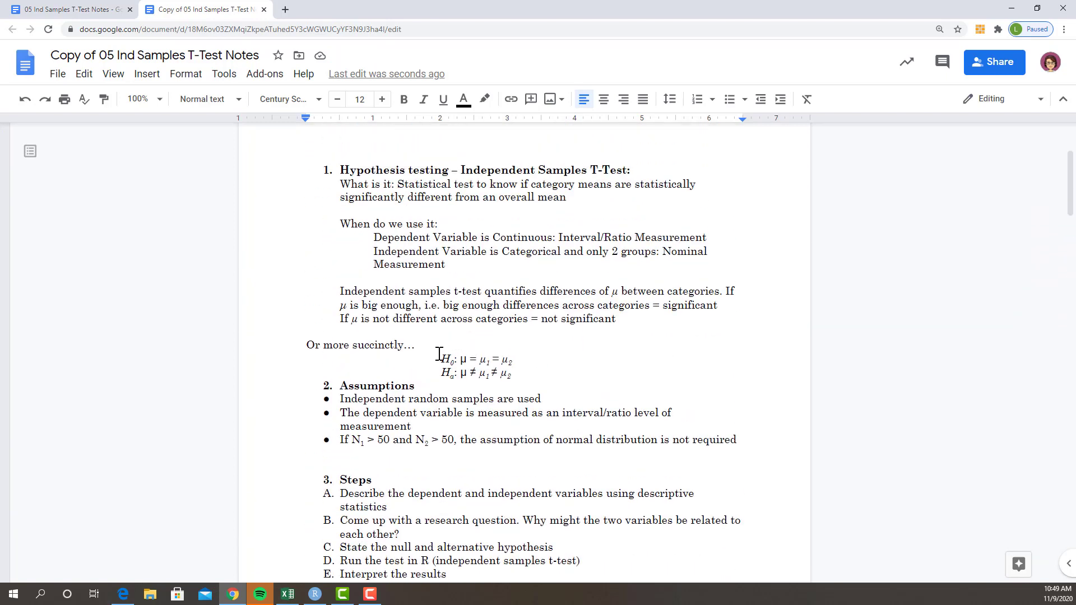
left_click_drag(440, 356, 500, 369)
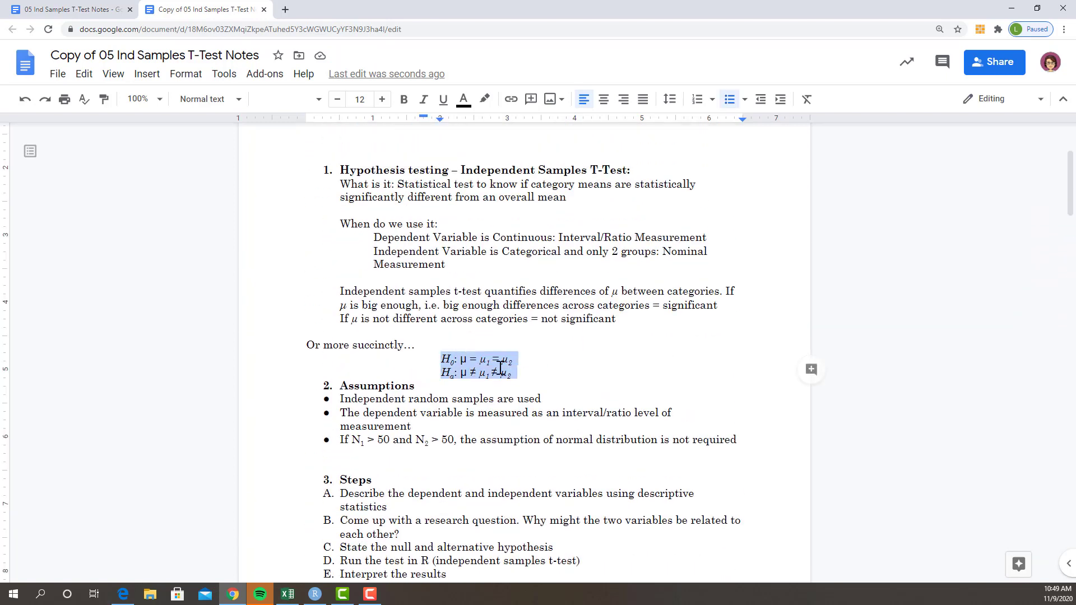
right_click(500, 369)
left_click(544, 328)
scroll(602, 404, "down", 5)
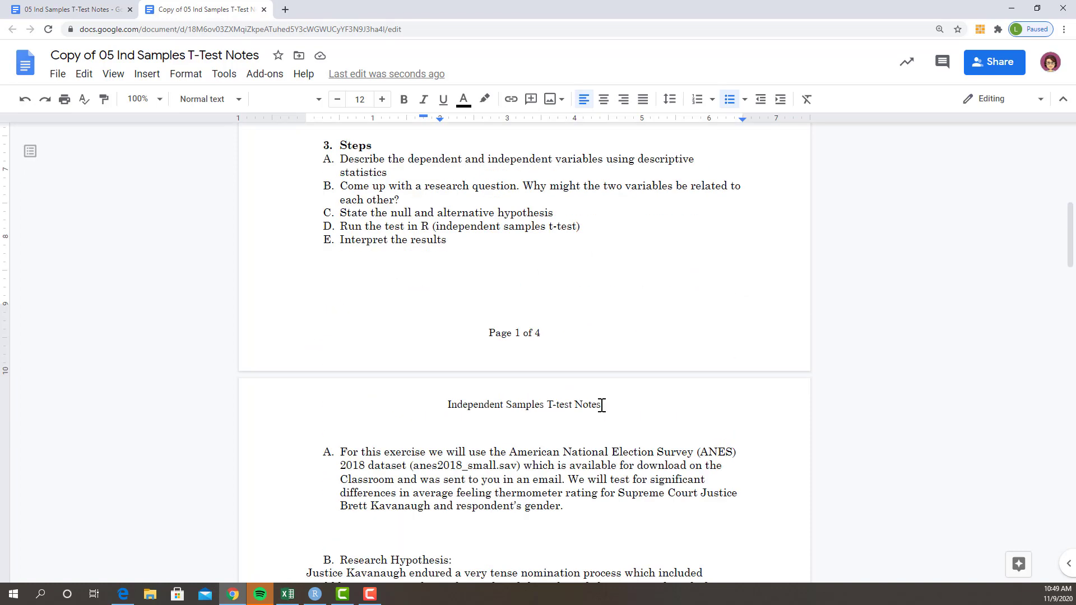
scroll(602, 405, "down", 20)
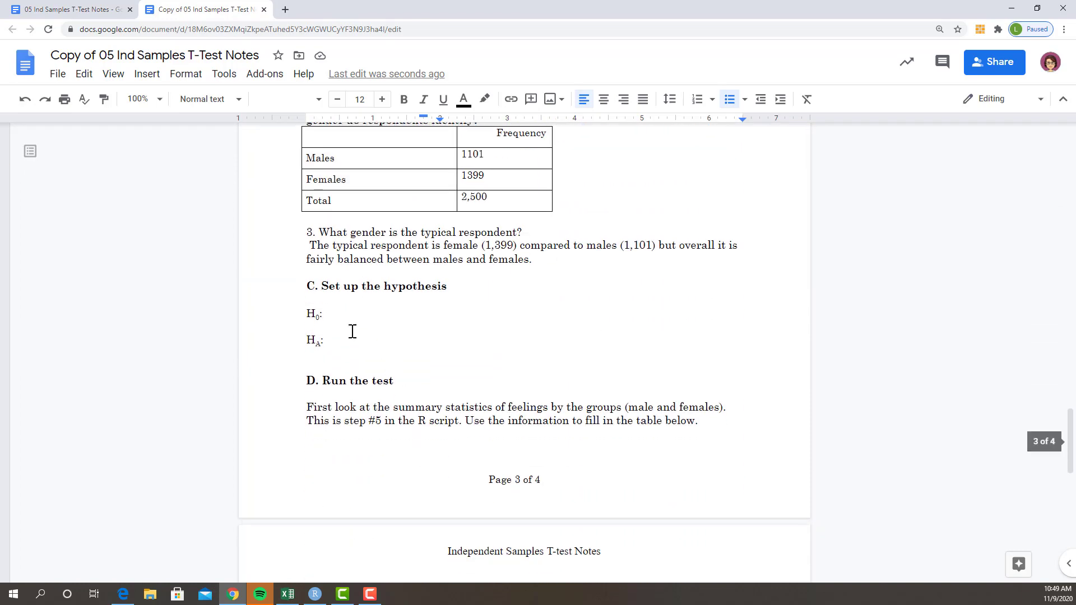
left_click(345, 314)
right_click(345, 313)
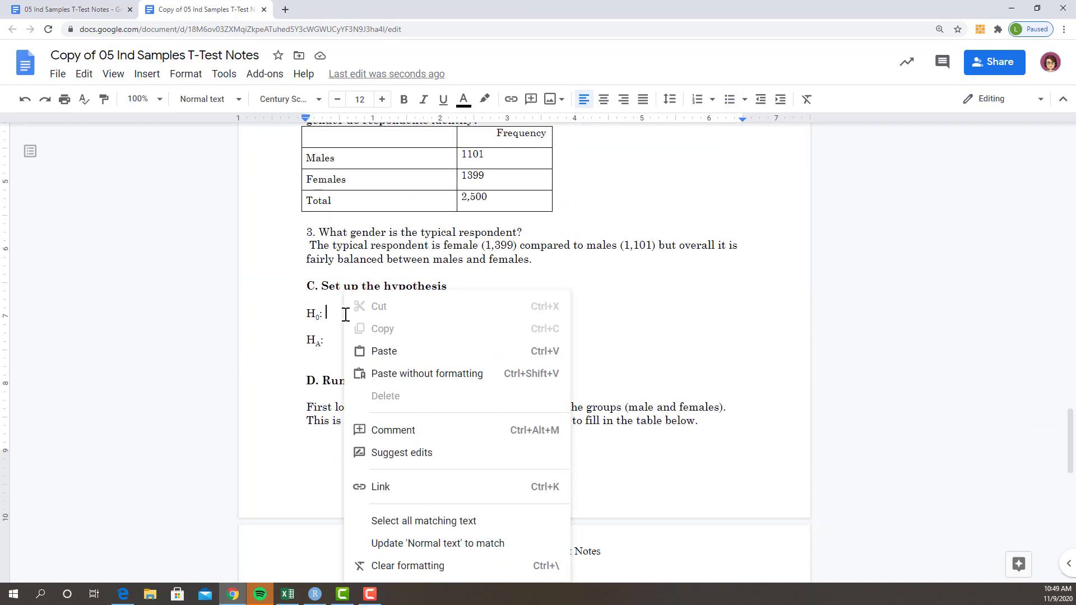
left_click(379, 351)
- Move the pasted Ha: μ ≠ μ1 ≠ μ2 equation onto the HA line in section C
left_click_drag(440, 326, 524, 334)
left_click(347, 379)
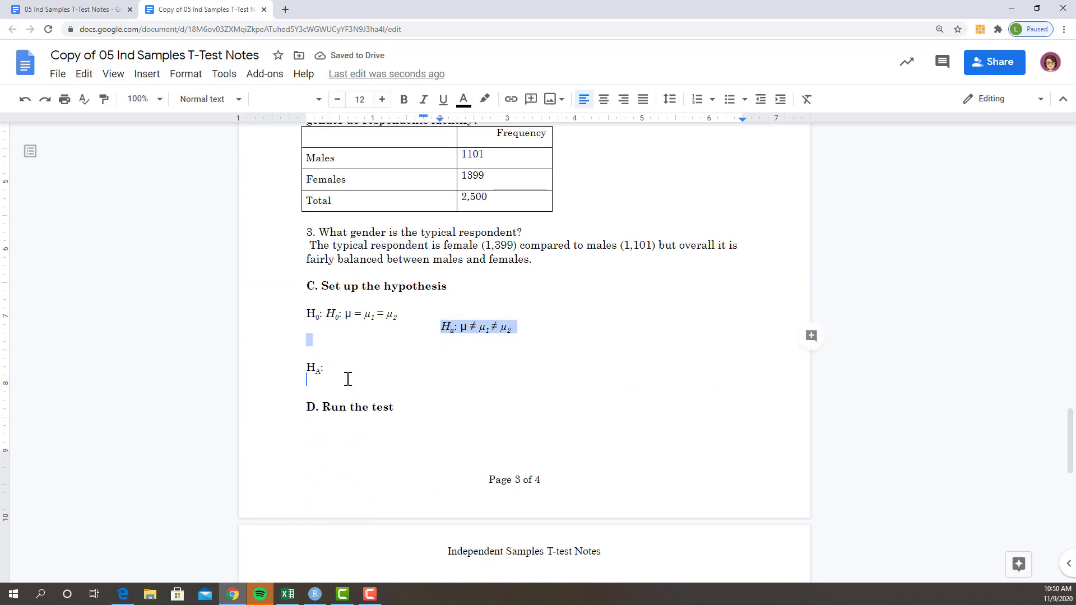
left_click_drag(347, 367, 347, 366)
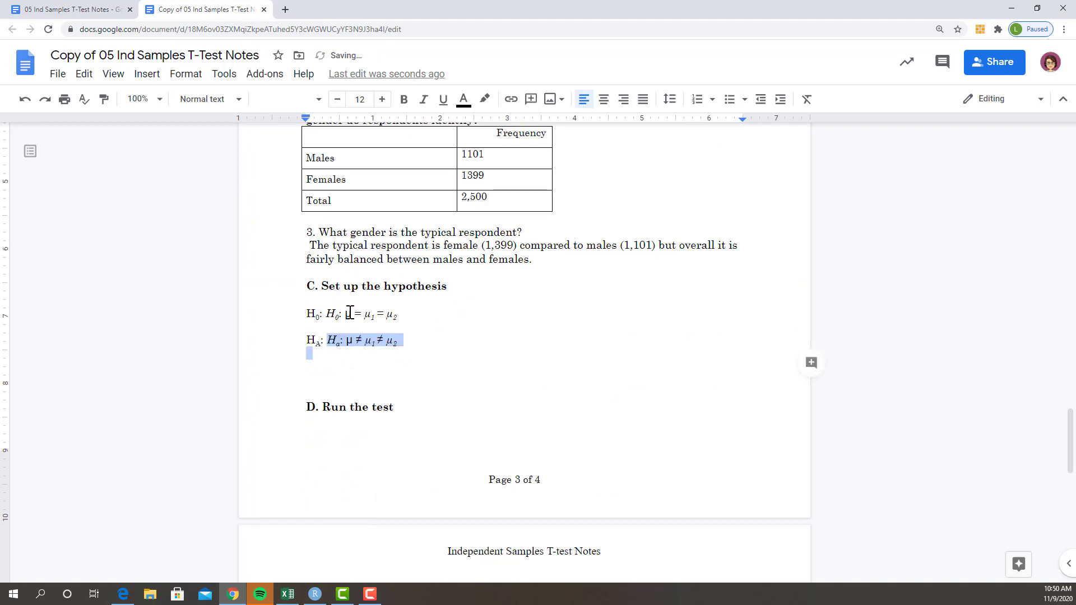
- Replace the overall mean symbol μ with 44 in both the null and alternative hypotheses of section C
left_click(351, 312)
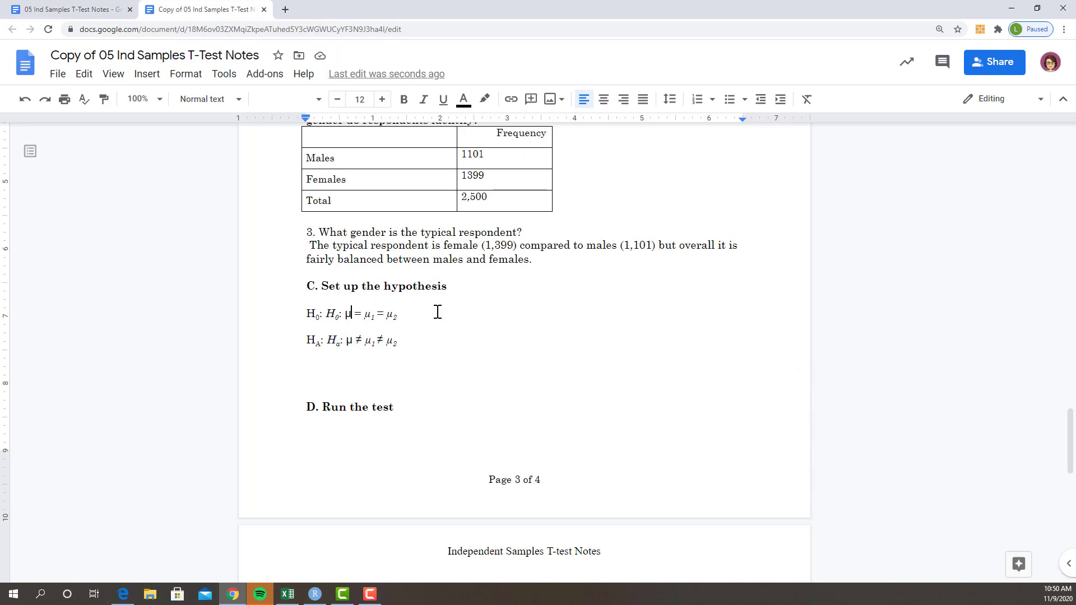
key("BackSpace")
type("44")
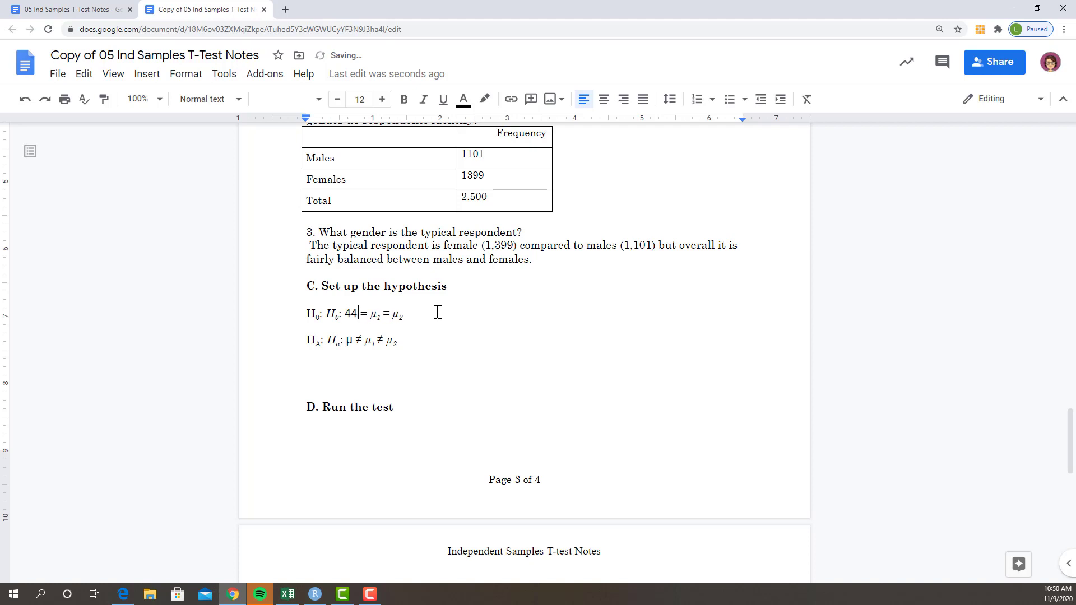
key("Down")
key("BackSpace")
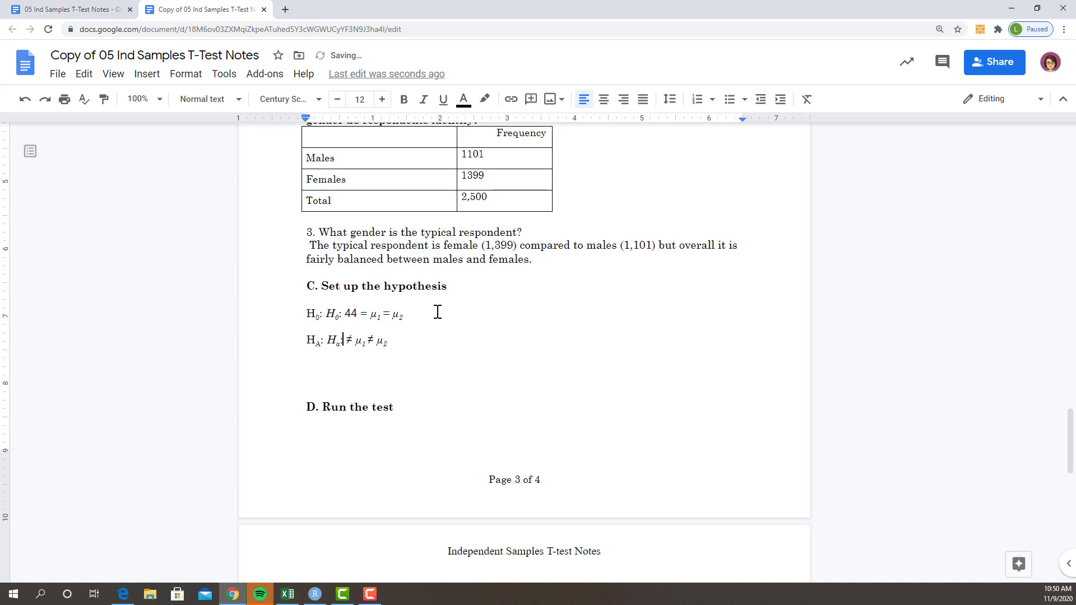
type("44")
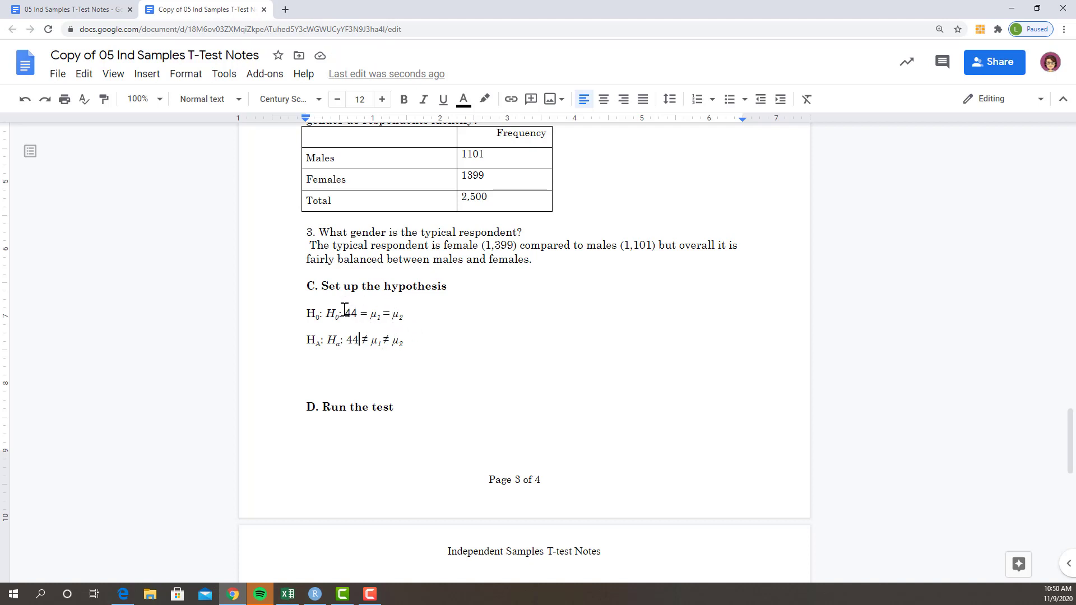
- Change the null hypothesis subscripts 1 and 2 to "males" and "females"
left_click(384, 313)
key("BackSpace")
type("males")
key("BackSpace")
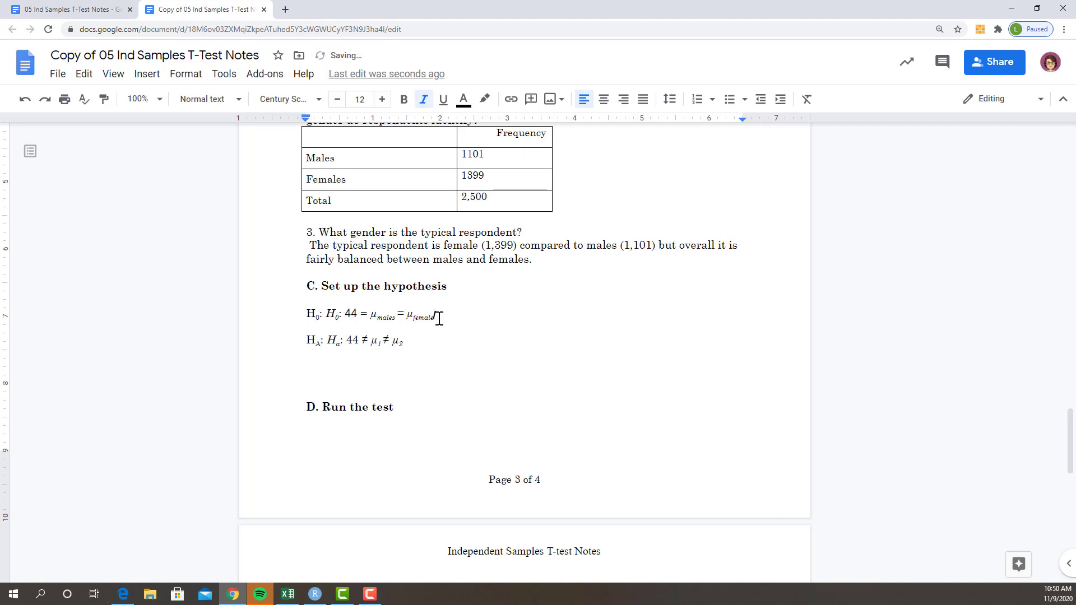
- Change the alternative hypothesis subscripts 1 and 2 to "males" and "females"
left_click(381, 344)
key("BackSpace")
type("males")
key("Right")
key("Right")
key("Right")
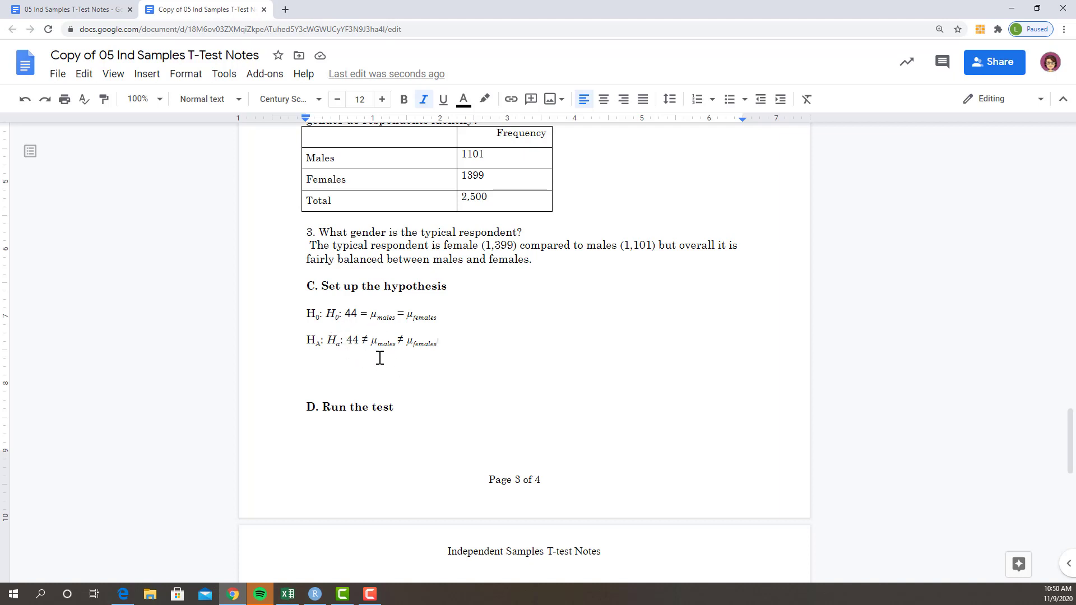
- Switch to RStudio and run the gender2 barplot code with the Male and Female labels
scroll(579, 402, "down", 2)
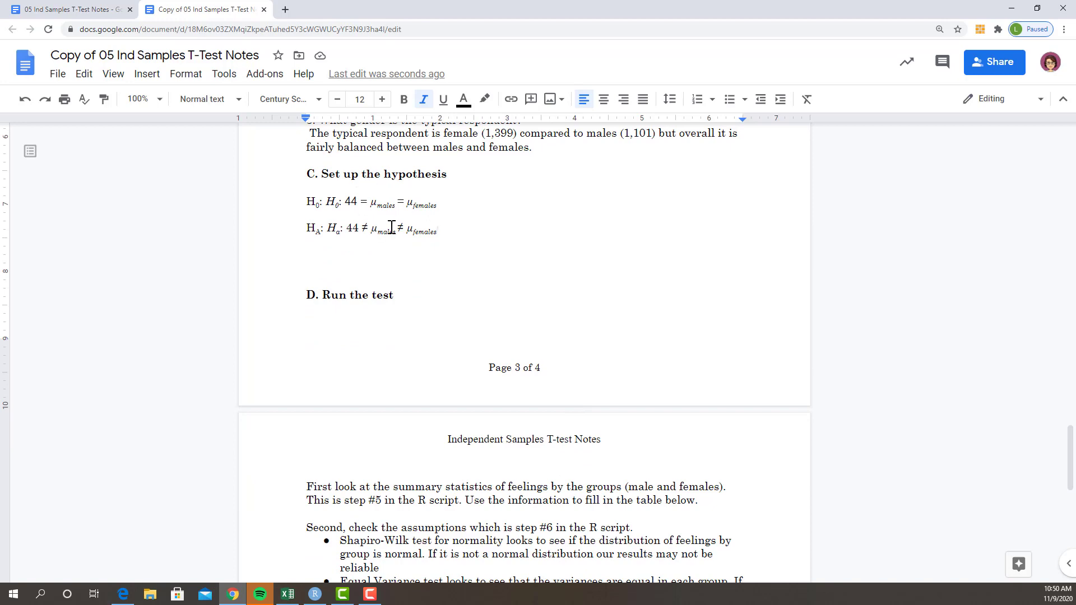
left_click(323, 603)
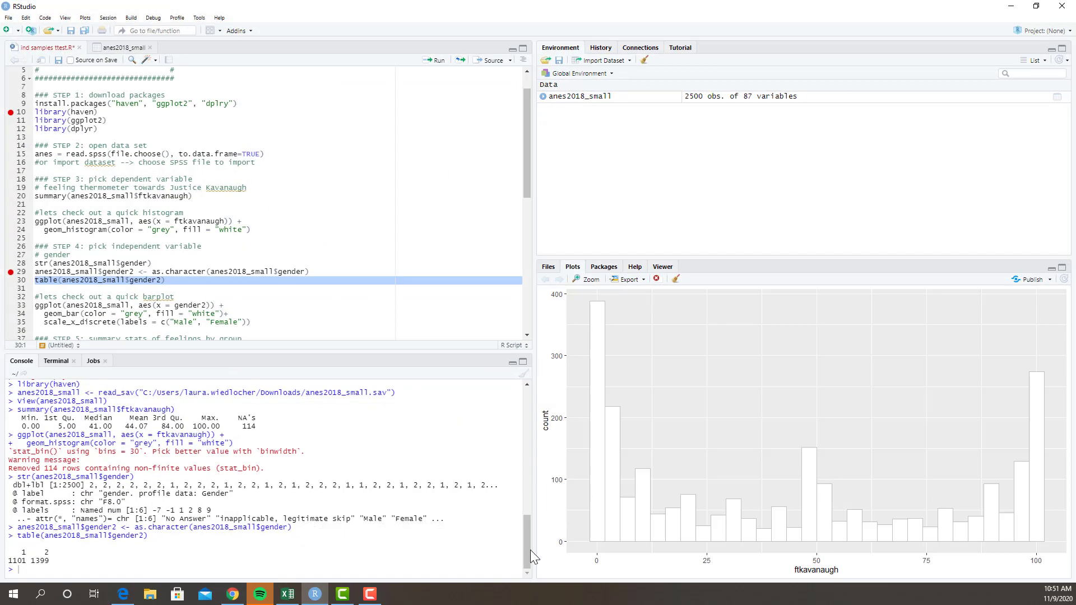
left_click(266, 300)
scroll(266, 301, "down", 2)
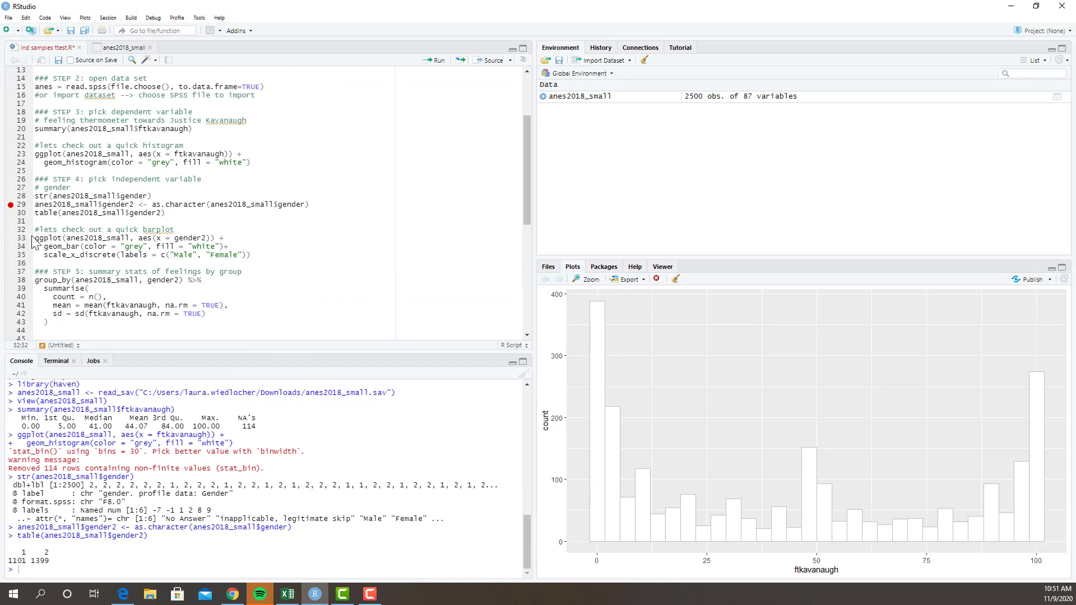
left_click_drag(35, 237, 308, 266)
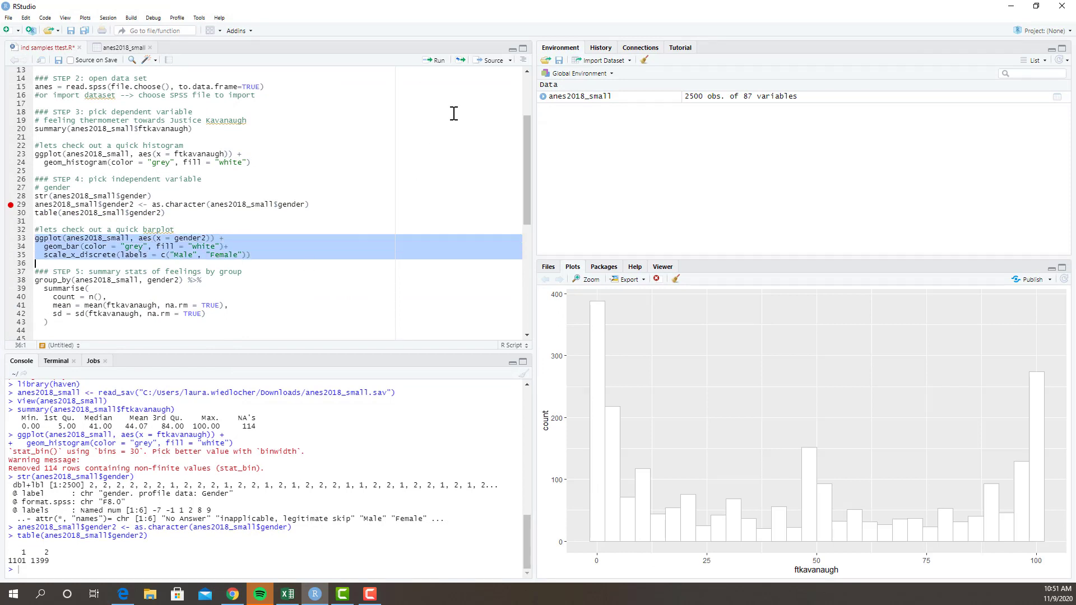
left_click(437, 60)
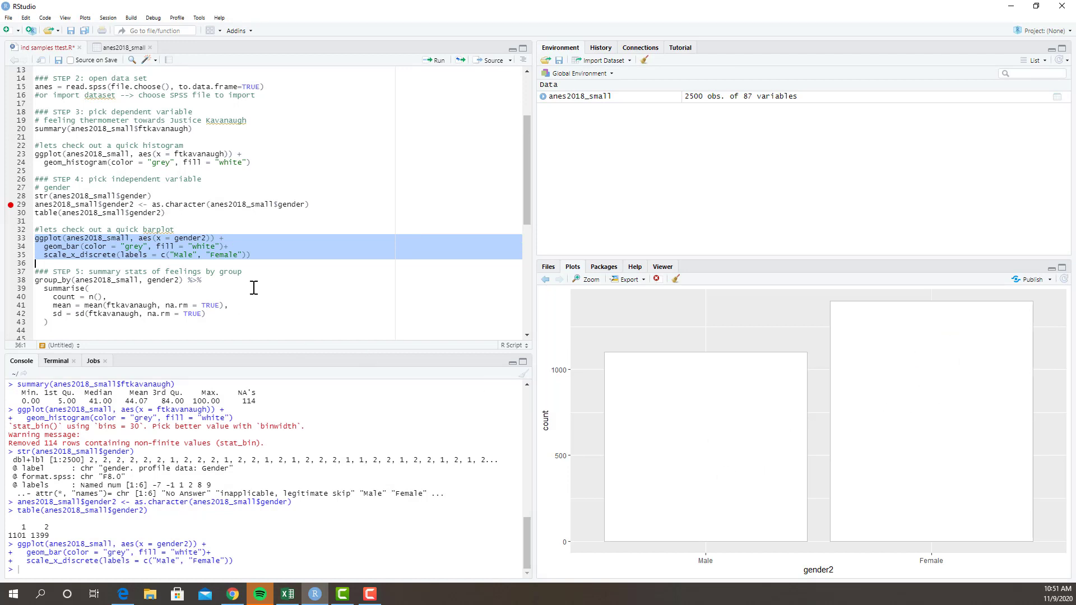
- Run the Step 5 group_by and summarise block for count, mean and sd of ftkavanaugh by gender2
left_click(35, 280)
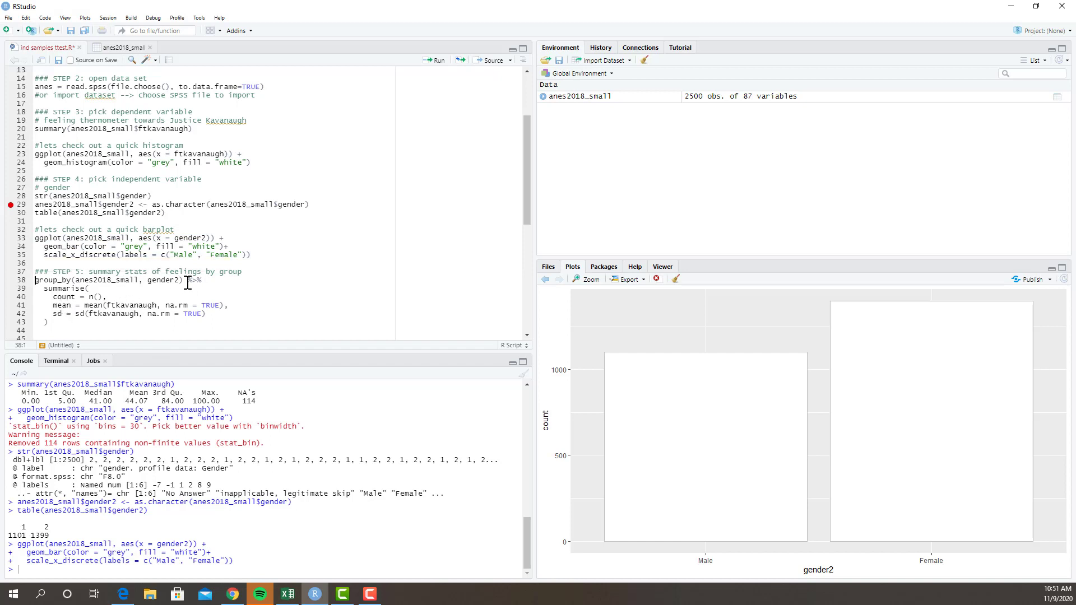
left_click_drag(35, 280, 86, 335)
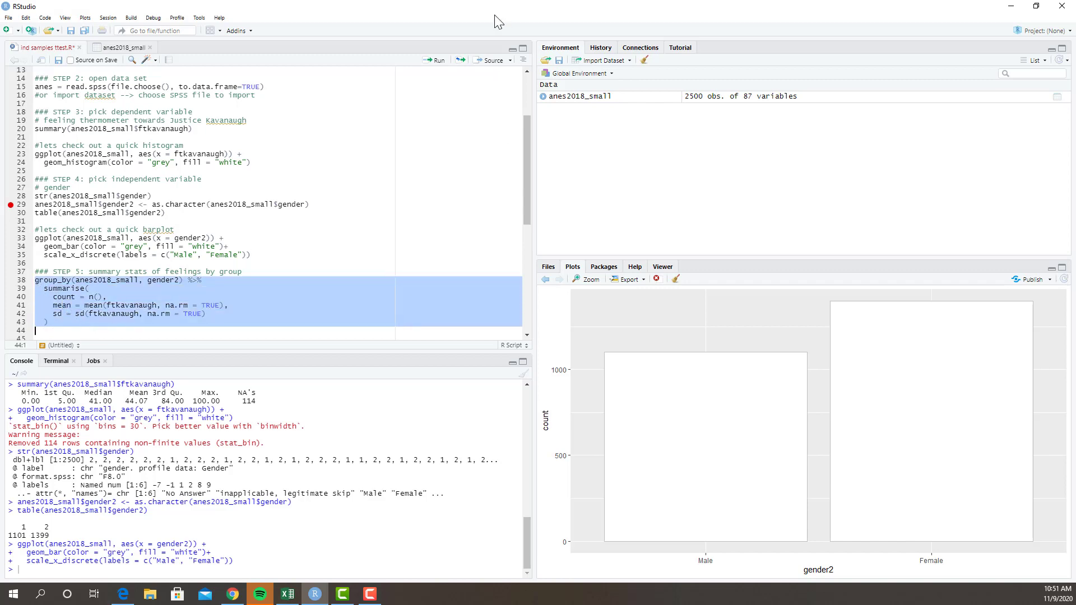
left_click(439, 61)
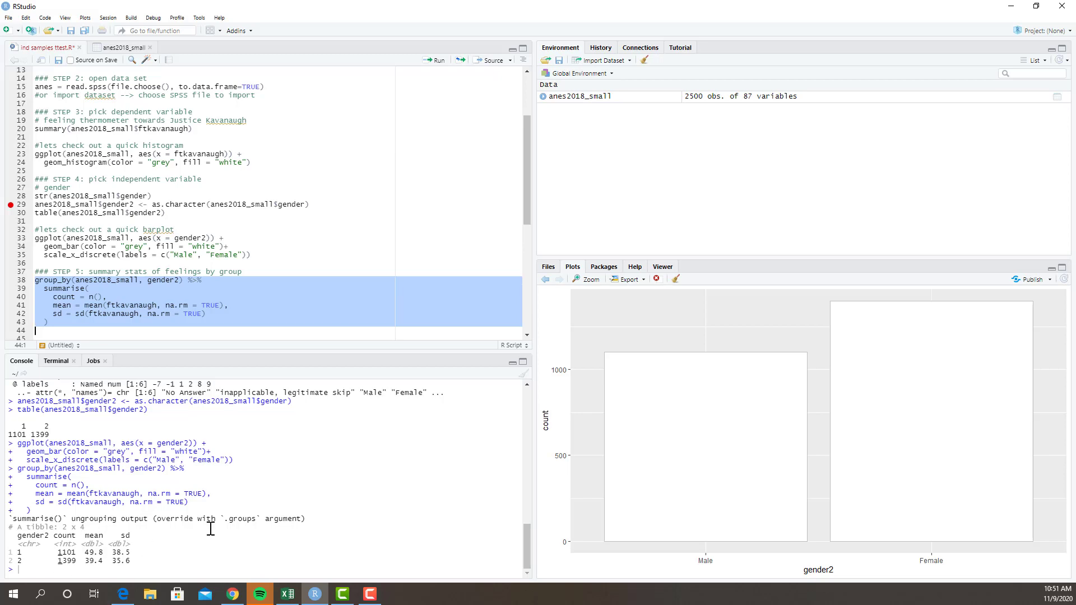
- Return to the notes and replace the males' μ with 49.8 in both hypotheses
left_click(315, 594)
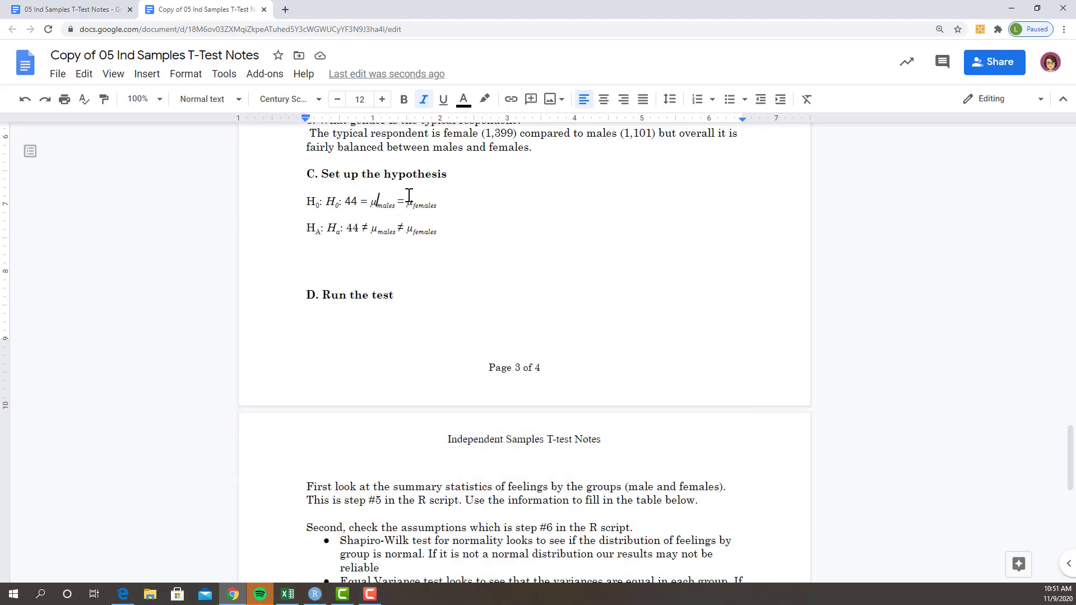
type("49.8")
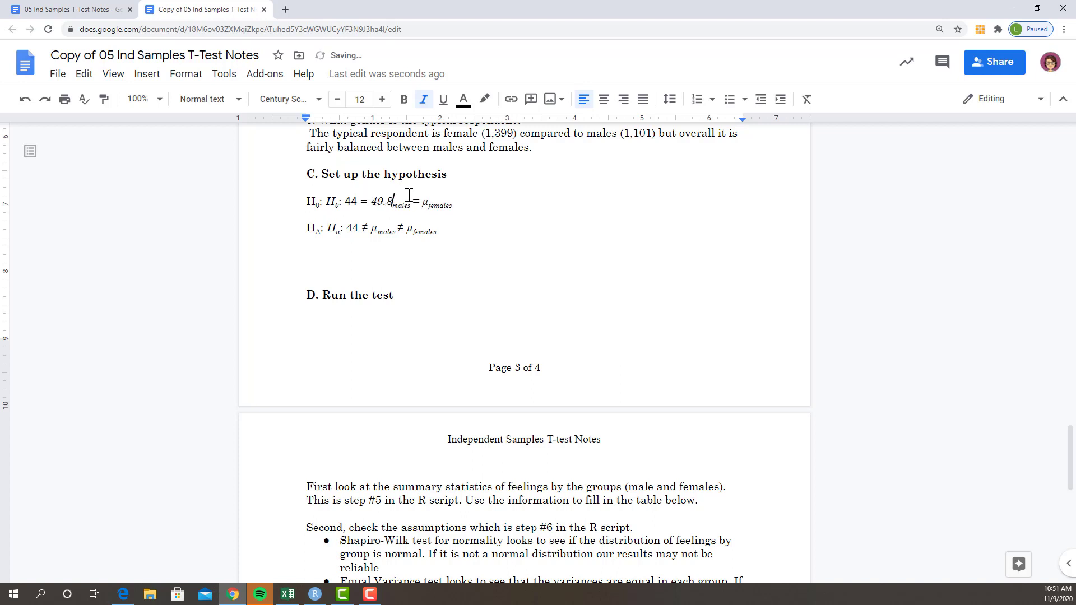
left_click(379, 229)
key("BackSpace")
type("49.8")
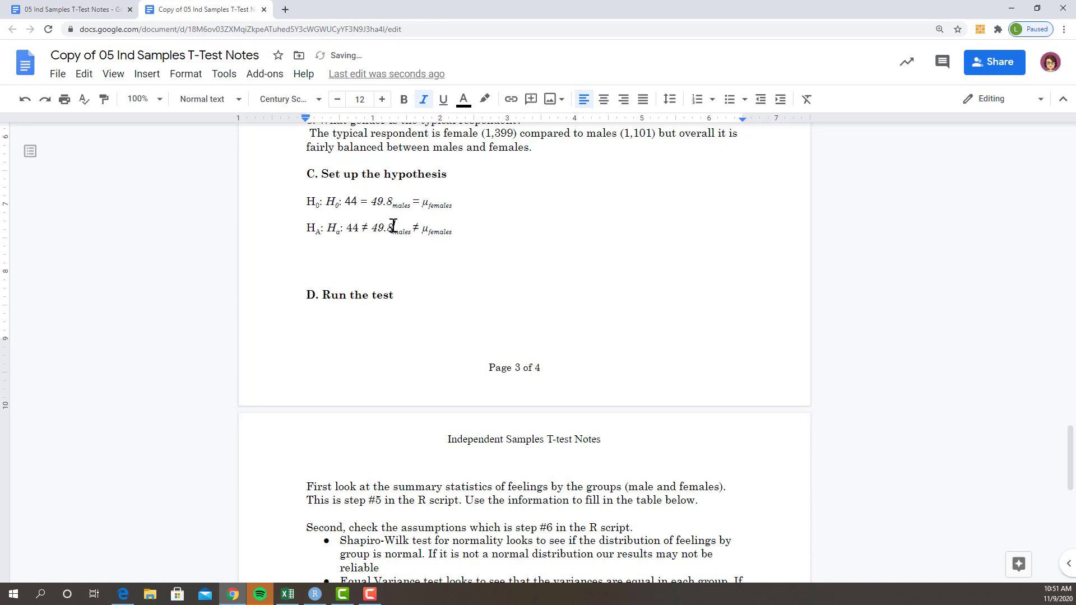
- Check the female group mean in RStudio and replace the females' μ with 39.4 in both hypotheses of the notes
left_click(315, 594)
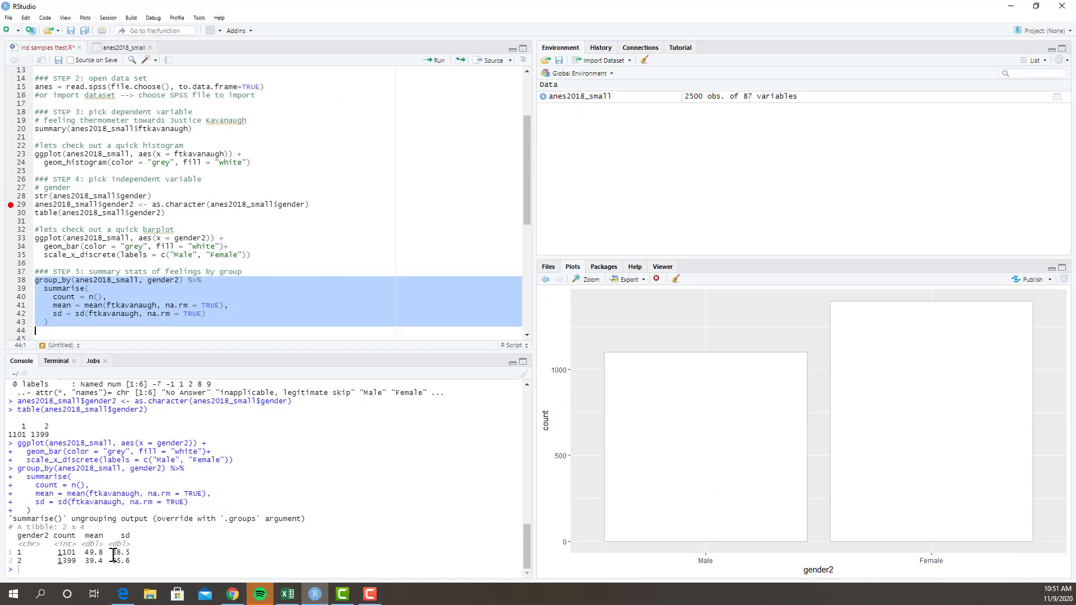
left_click_drag(112, 553, 134, 555)
left_click_drag(86, 561, 99, 561)
left_click(315, 595)
left_click(428, 202)
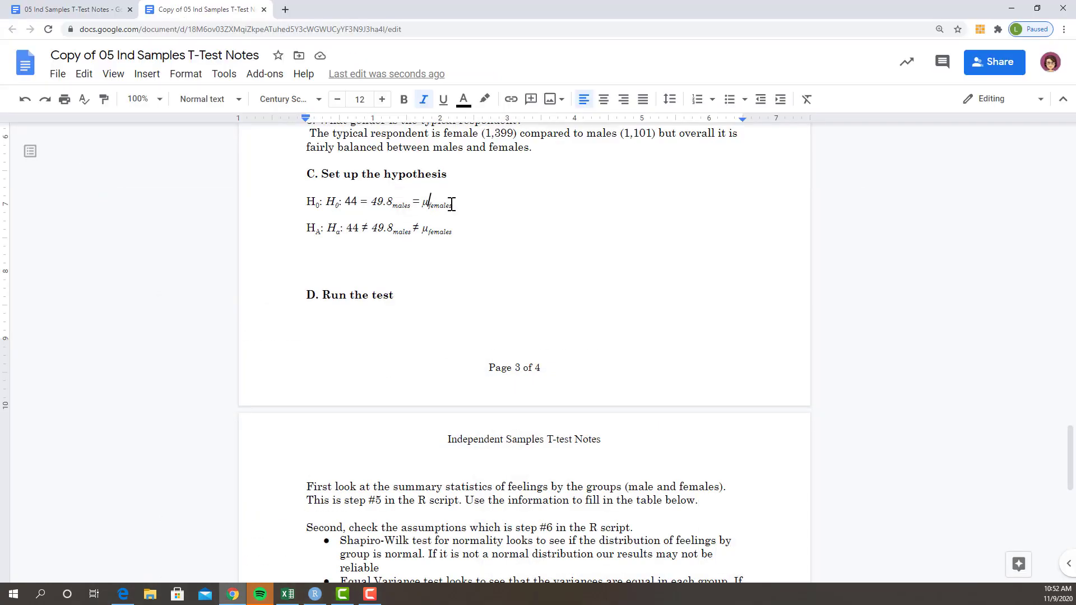
type("3")
key("BackSpace")
key("BackSpace")
type("39.4")
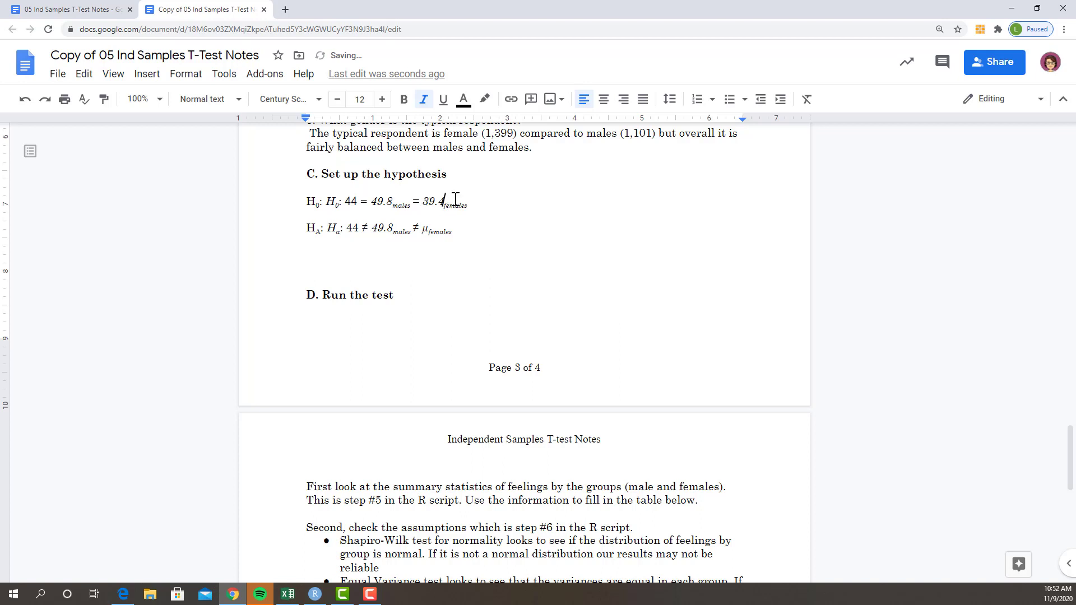
left_click(431, 234)
key("BackSpace")
type("39.4")
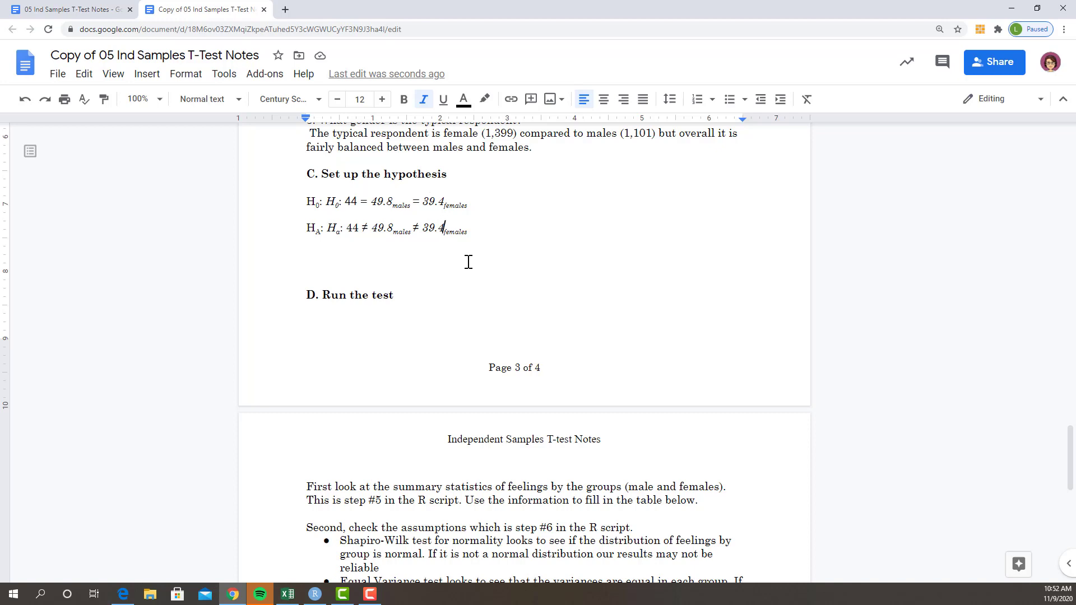
- Read the test instructions in the notes, switch to RStudio and run the Shapiro-Wilk normality test for men's ftkavanaugh feelings, highlighting its p-value
scroll(469, 263, "down", 2)
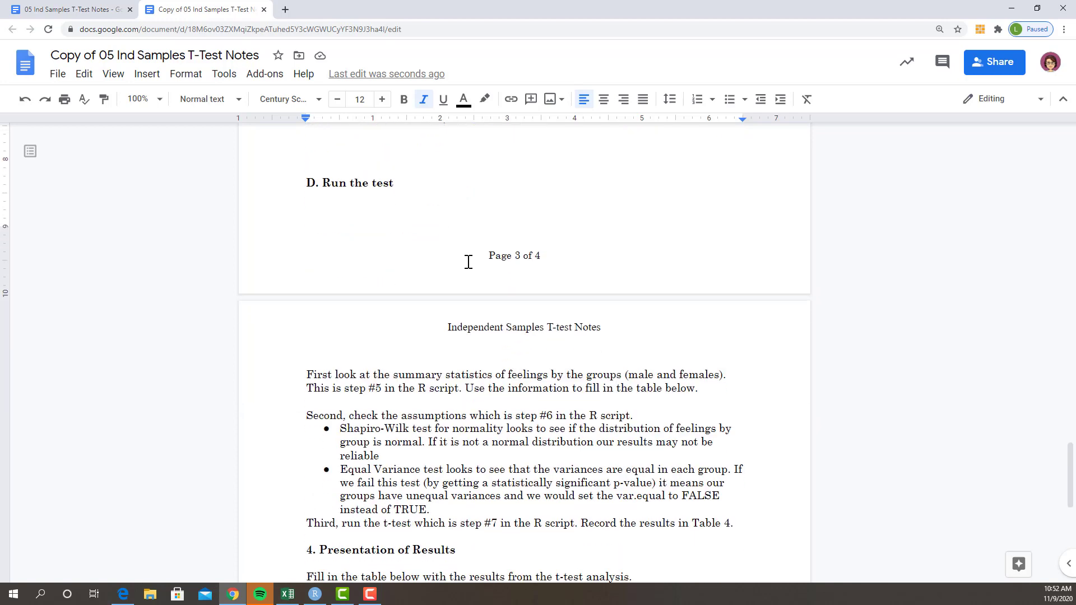
scroll(469, 262, "down", 2)
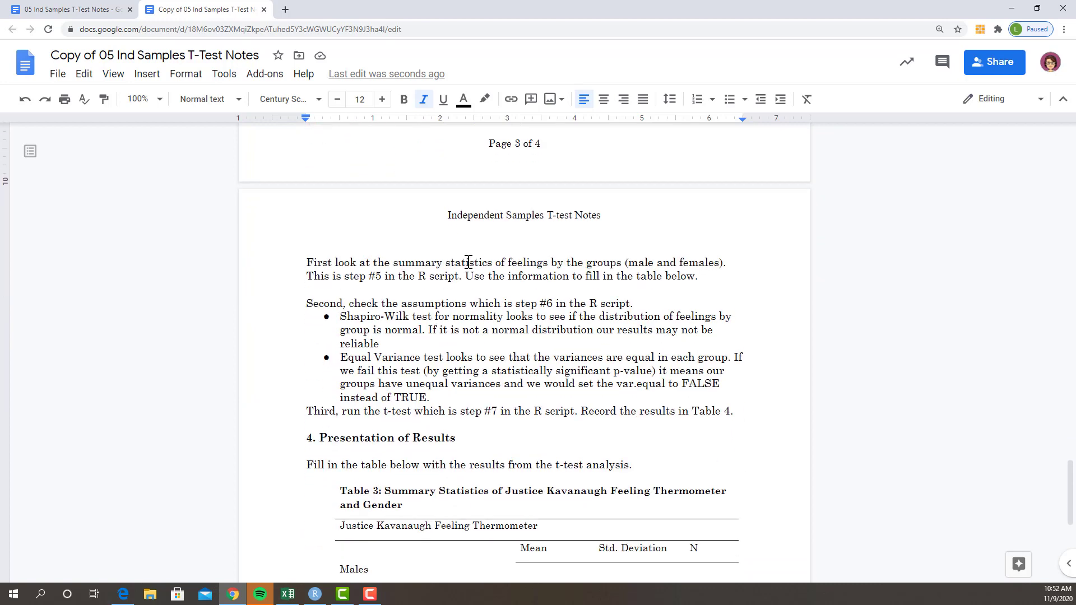
scroll(777, 384, "down", 2)
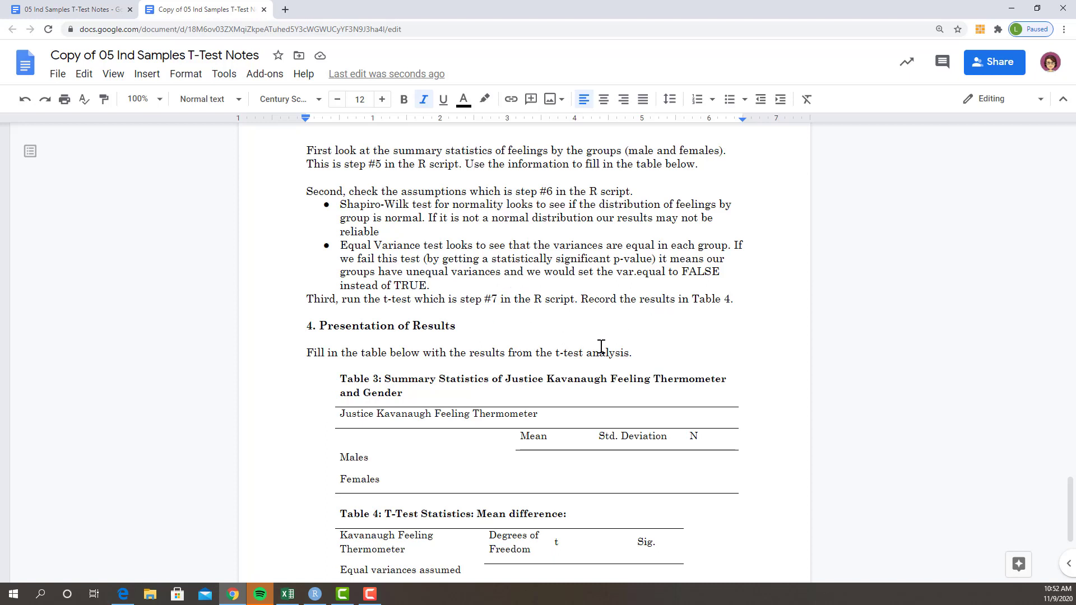
left_click(315, 594)
left_click(242, 306)
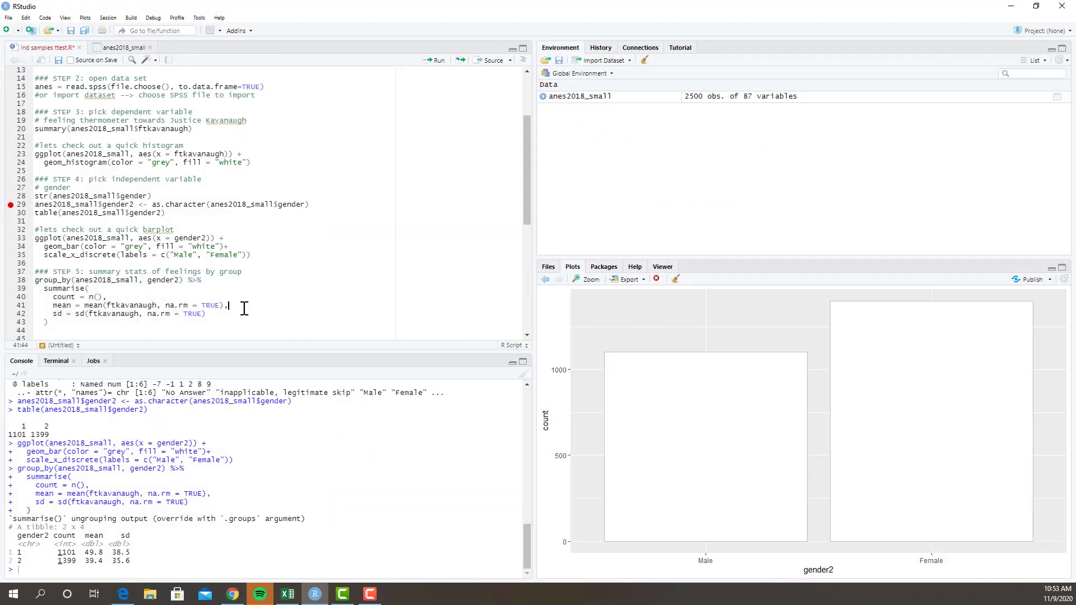
scroll(244, 309, "down", 3)
scroll(244, 308, "down", 7)
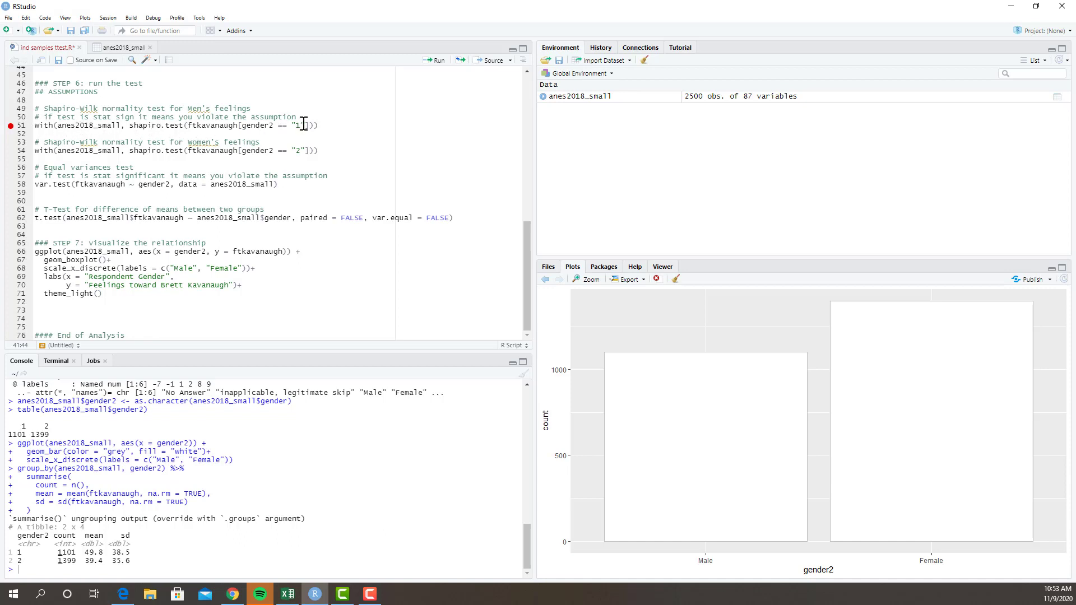
left_click(22, 126)
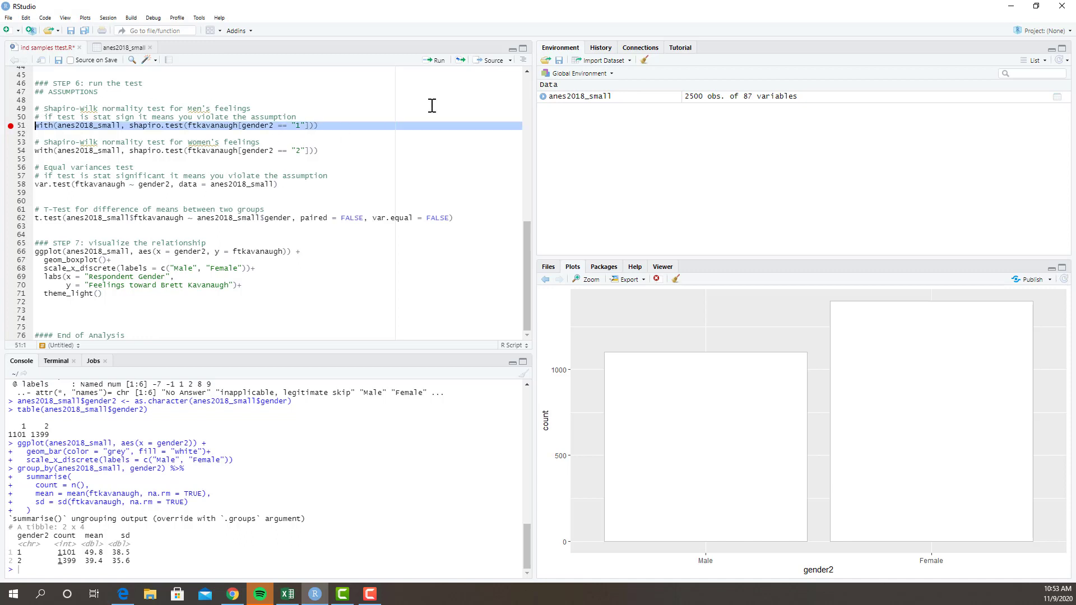
left_click(437, 60)
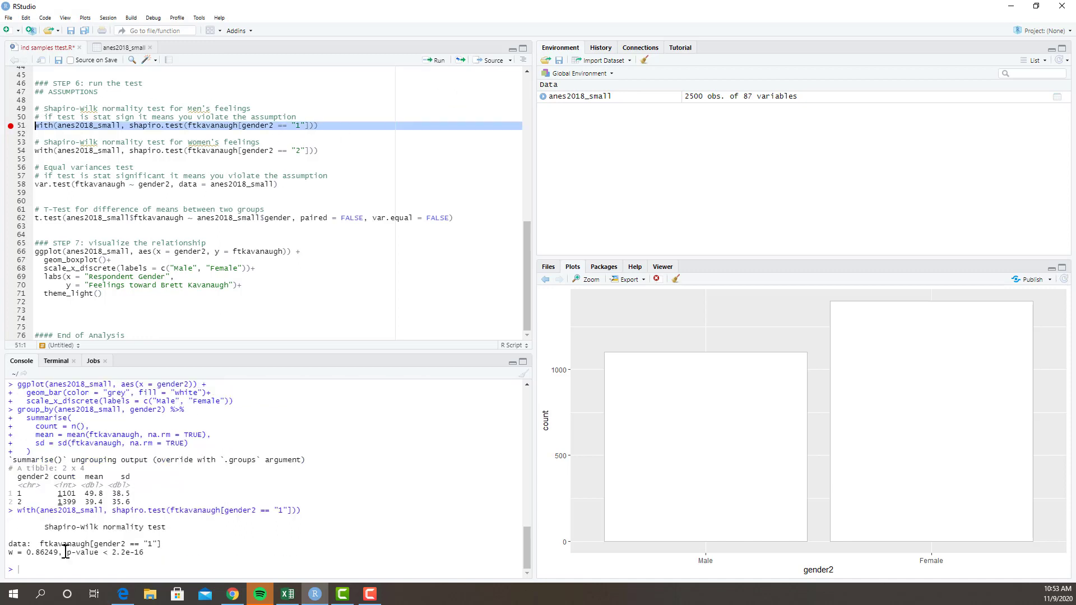
left_click_drag(110, 554, 163, 559)
- Run the Shapiro-Wilk normality test for women's ftkavanaugh feelings and highlight its p-value in the output
left_click(22, 151)
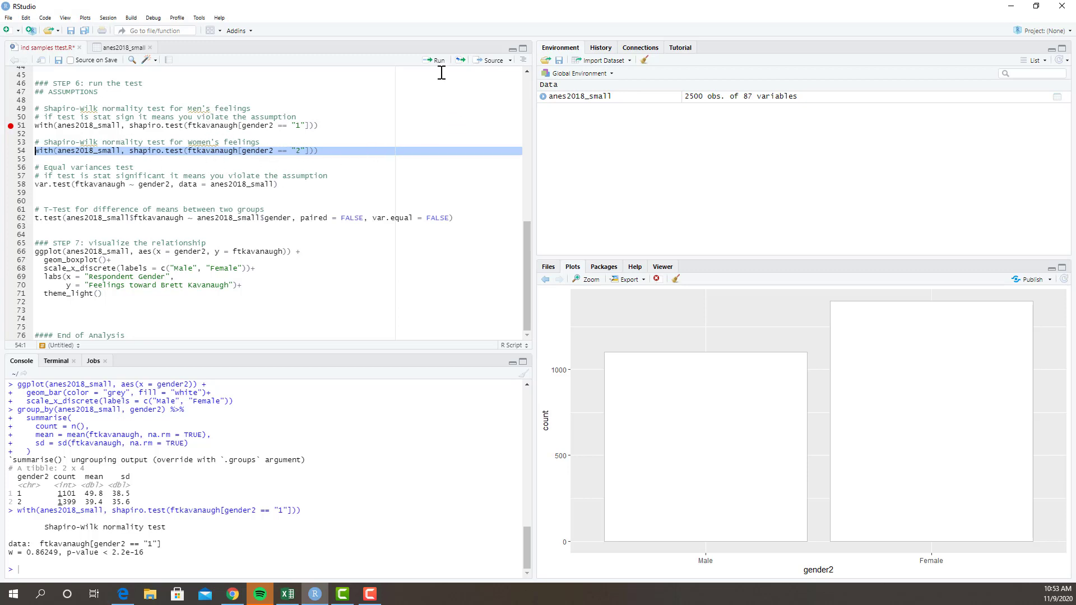
left_click(437, 60)
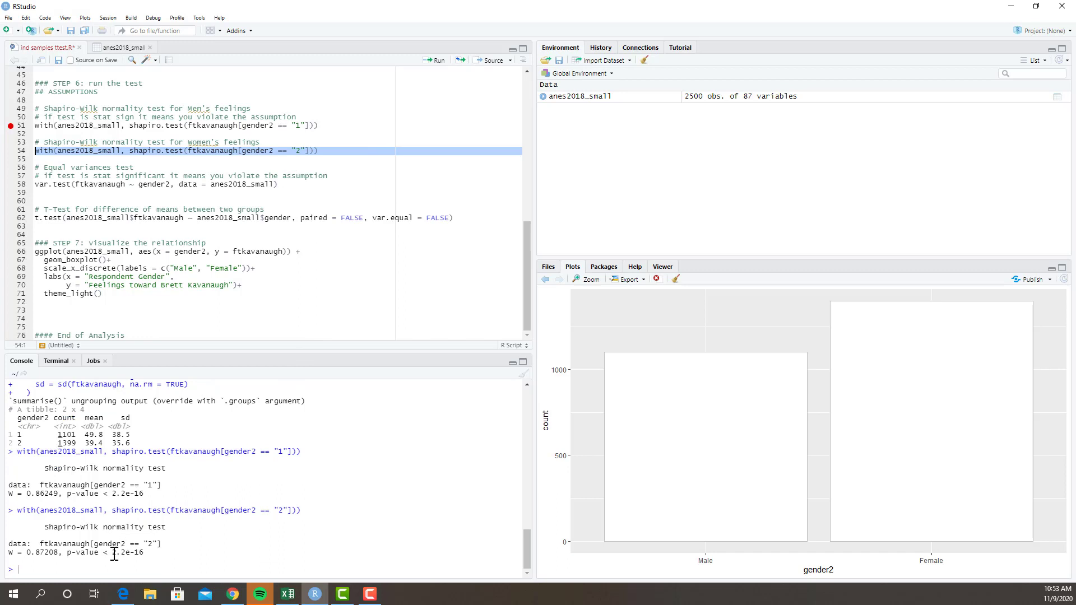
left_click_drag(112, 552, 159, 552)
left_click(204, 547)
- Run the equal variances test of ftkavanaugh by gender2 and inspect the F statistic and p-value in the output
left_click(21, 184)
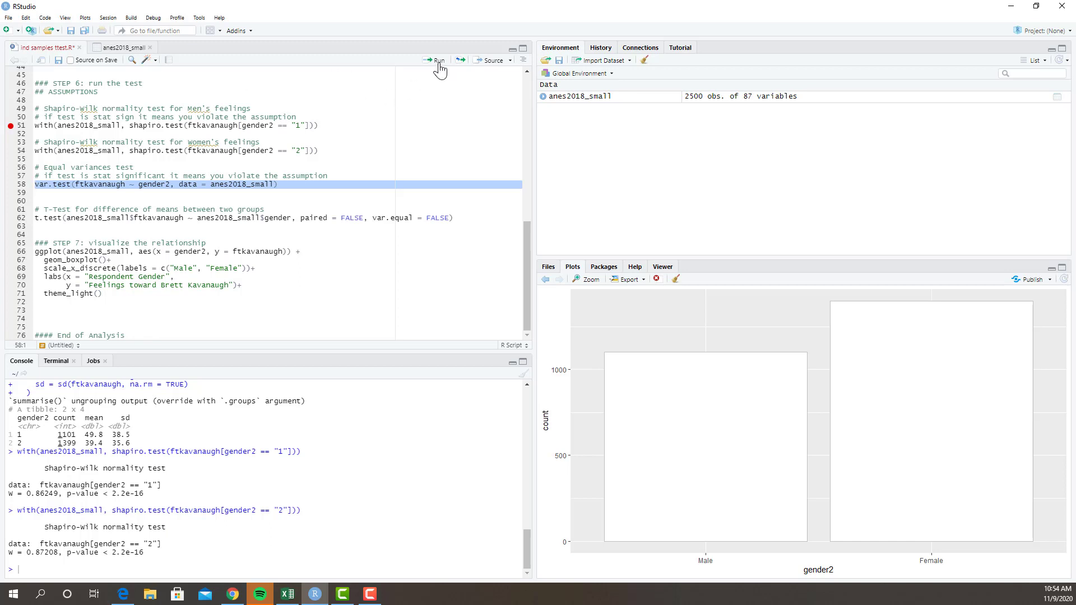
left_click(439, 61)
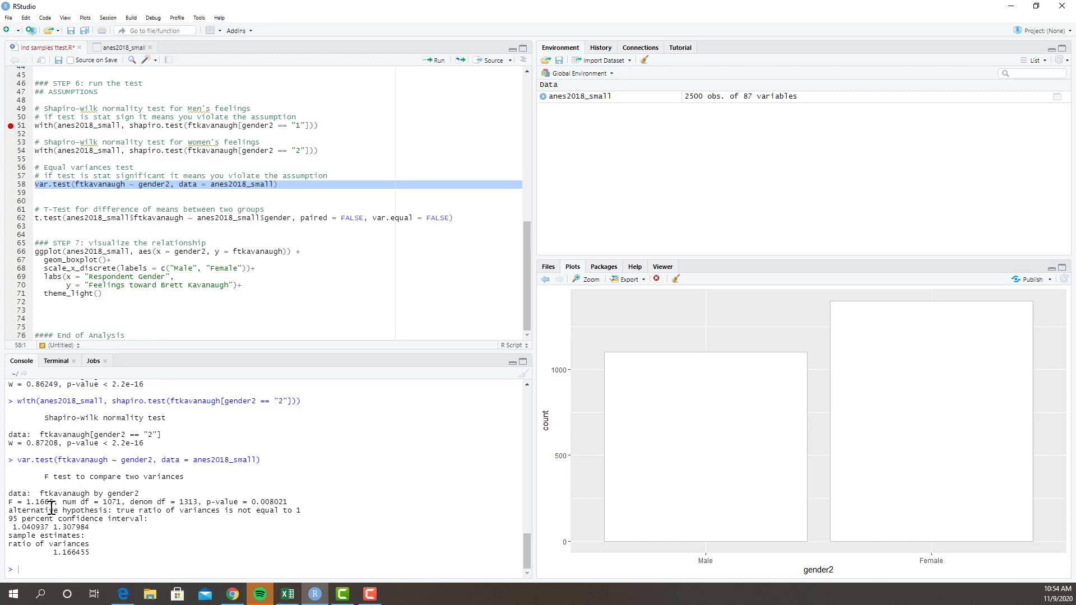
left_click_drag(27, 502, 45, 510)
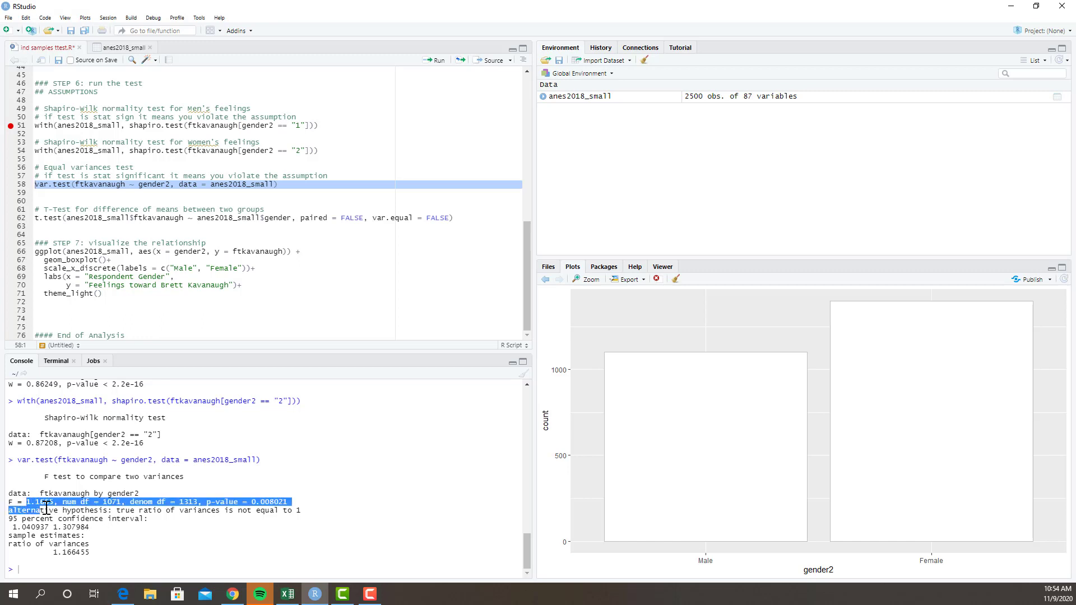
left_click(130, 506)
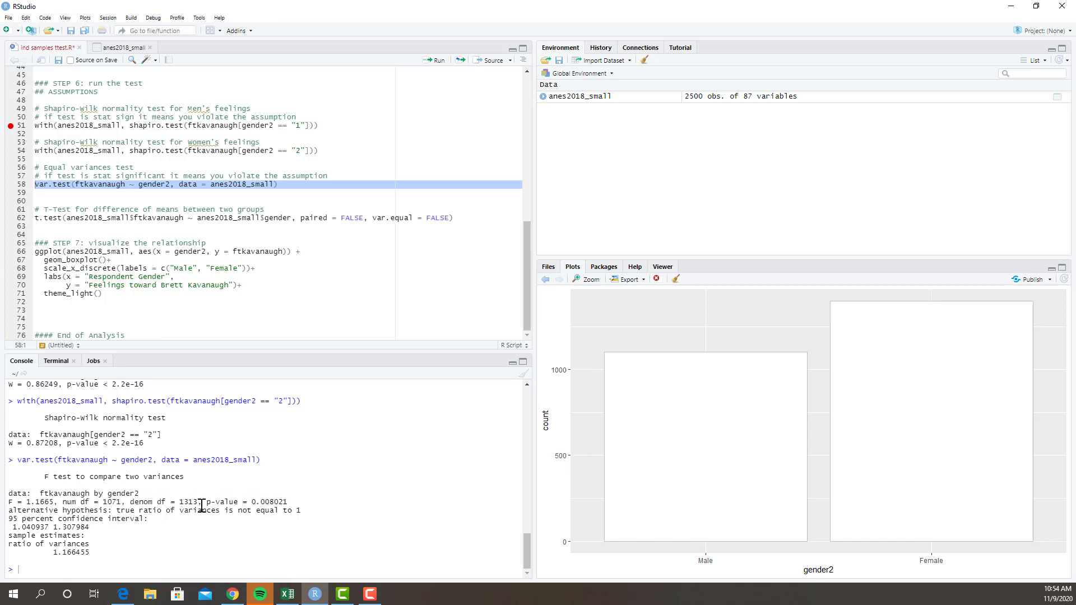
left_click_drag(251, 502, 295, 502)
left_click(271, 502)
- Run the t-test of ftkavanaugh by gender with paired = FALSE and var.equal = FALSE, and highlight the two group means
left_click(22, 218)
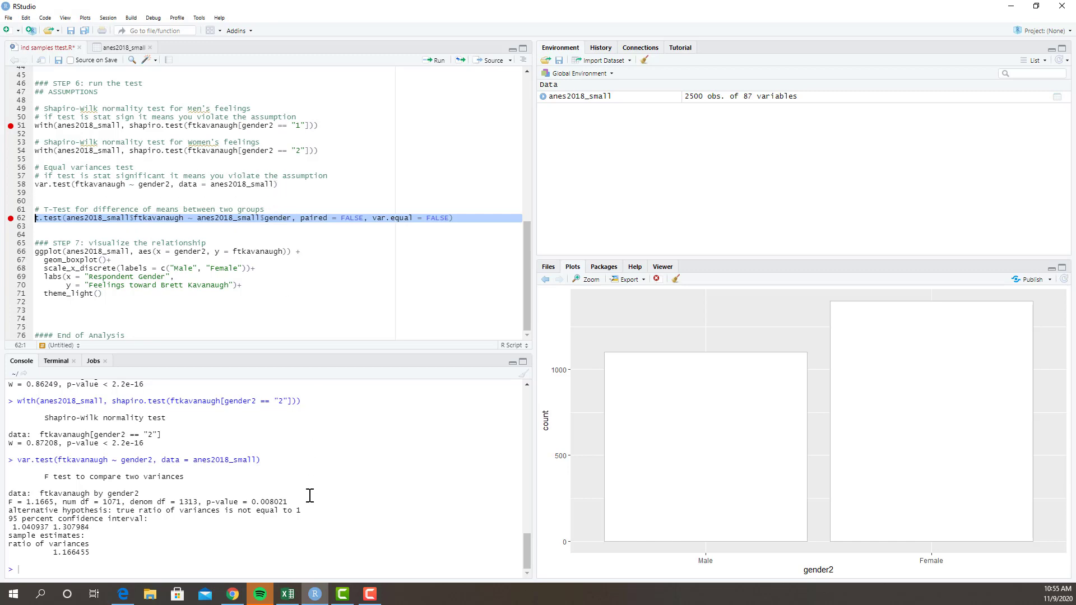
left_click_drag(207, 502, 306, 505)
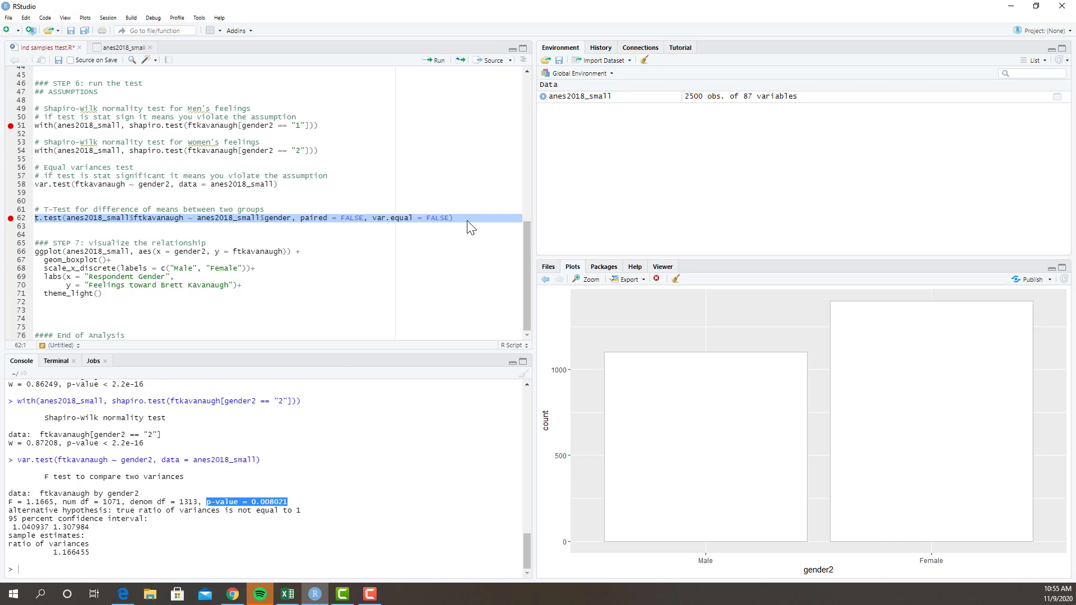
left_click(438, 60)
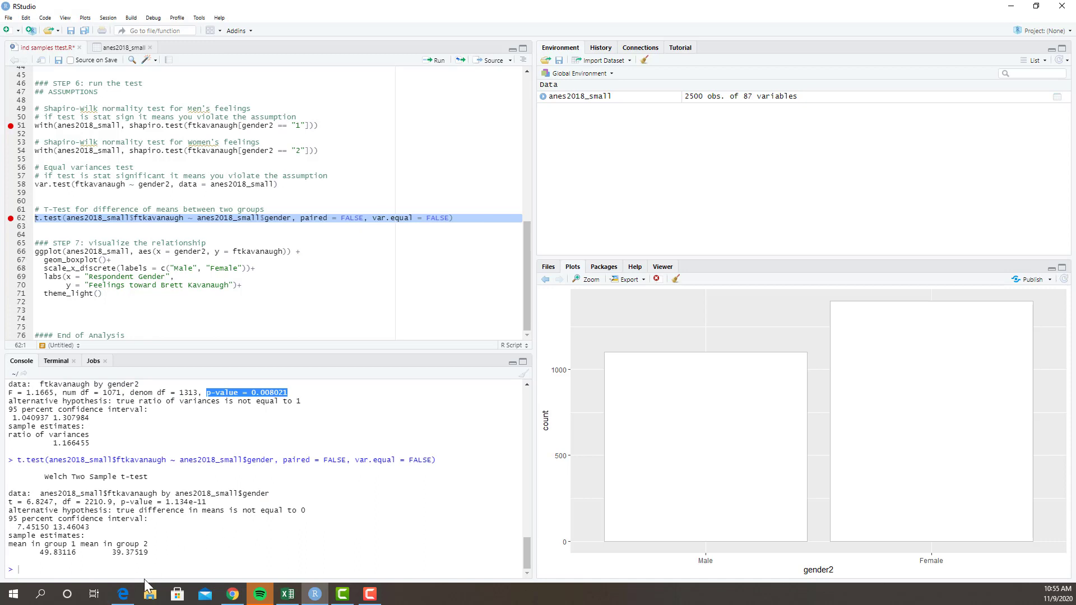
left_click_drag(40, 555, 72, 560)
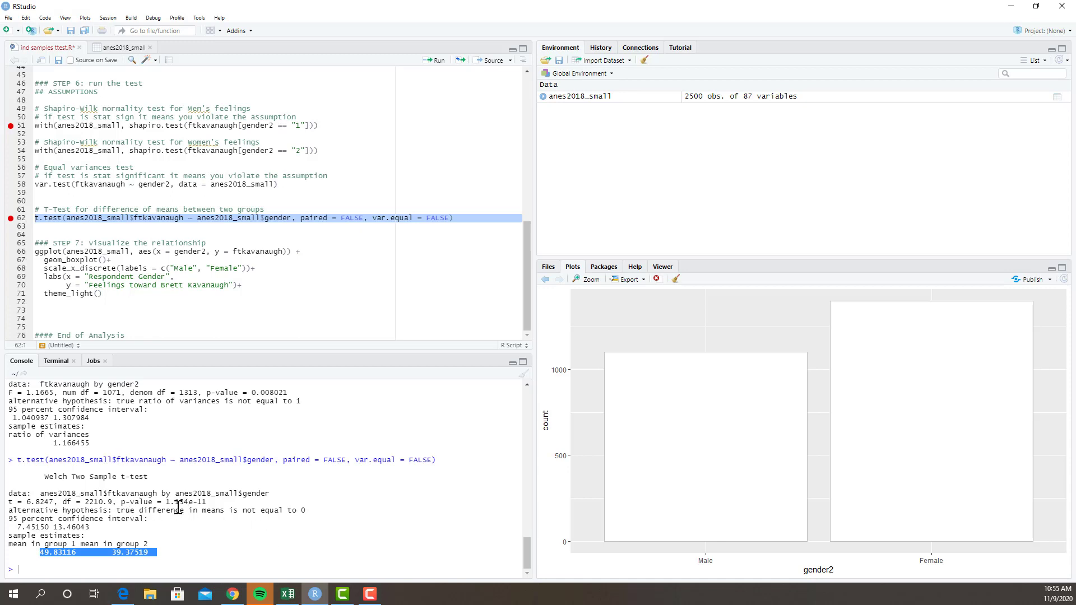
- Look up the male group mean in RStudio's grouped summary output and enter 49.8 as the Males mean in Table 3 of the notes
left_click(318, 598)
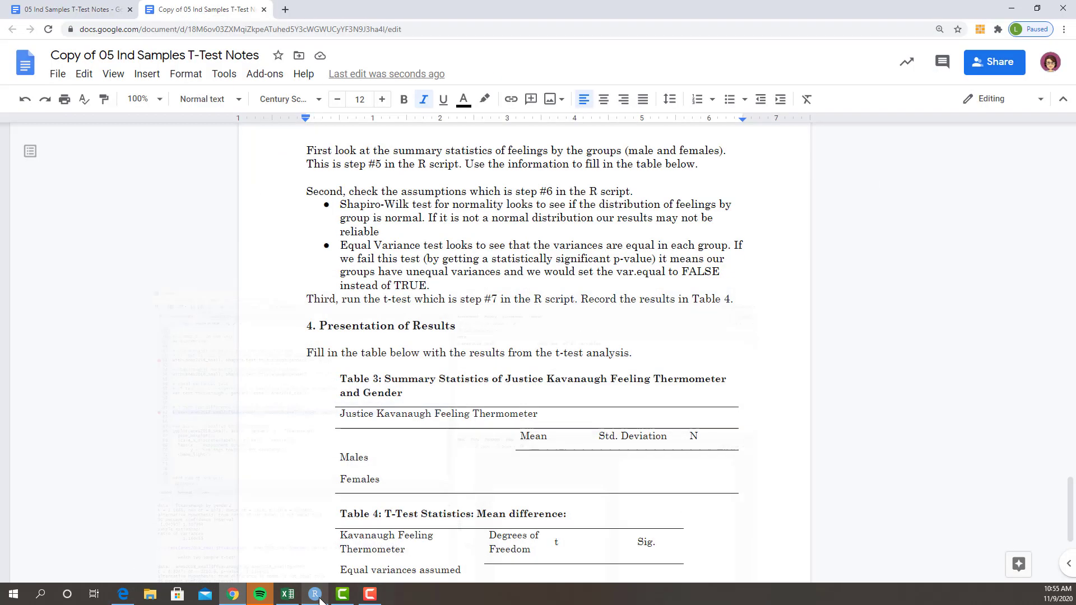
scroll(600, 449, "down", 1)
left_click(530, 403)
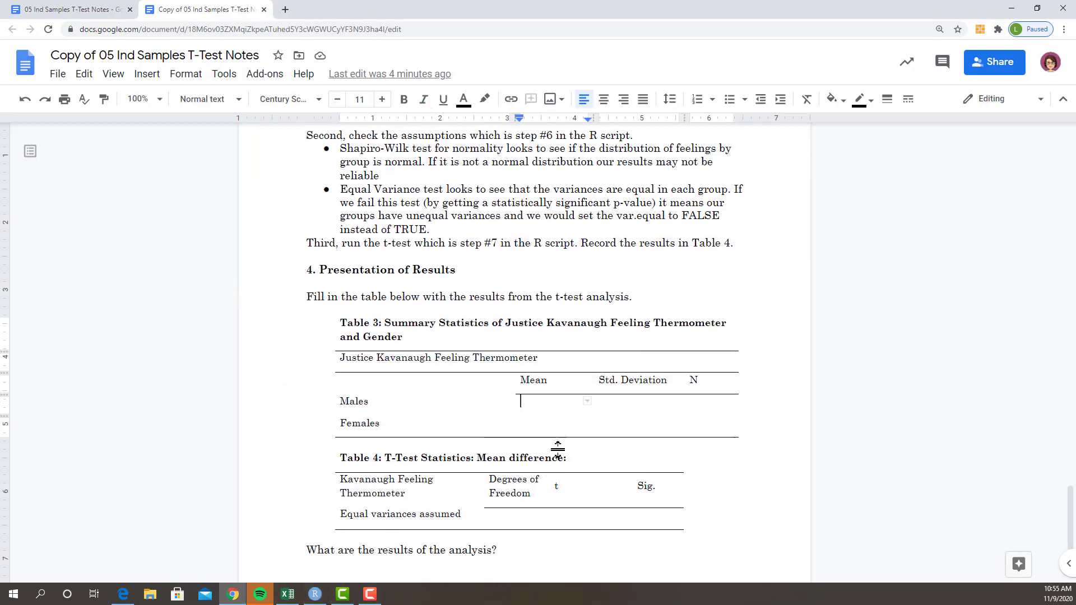
left_click(315, 595)
scroll(183, 484, "up", 5)
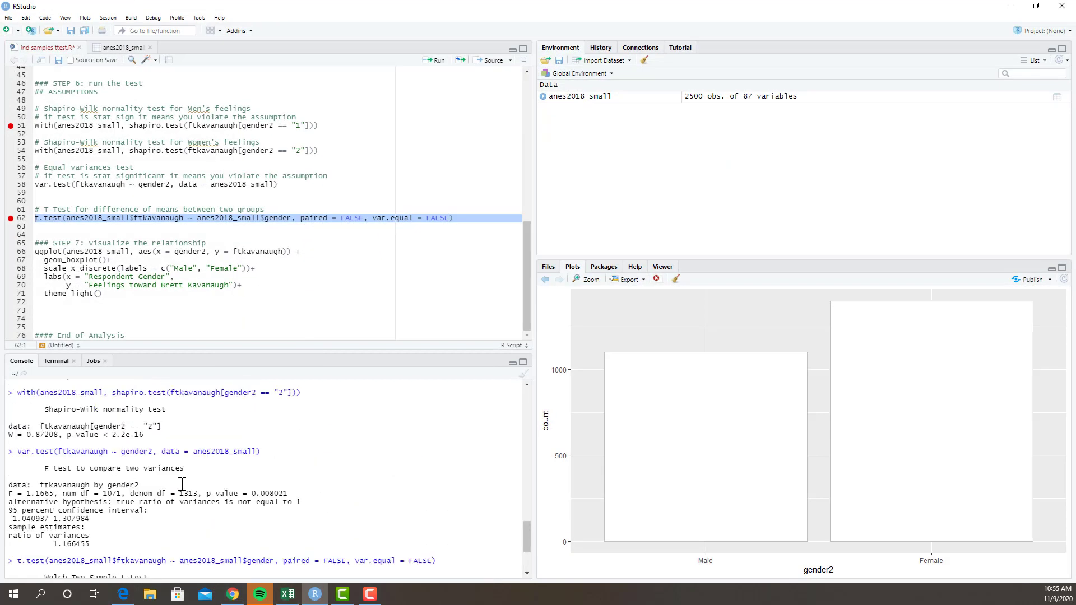
scroll(182, 485, "up", 3)
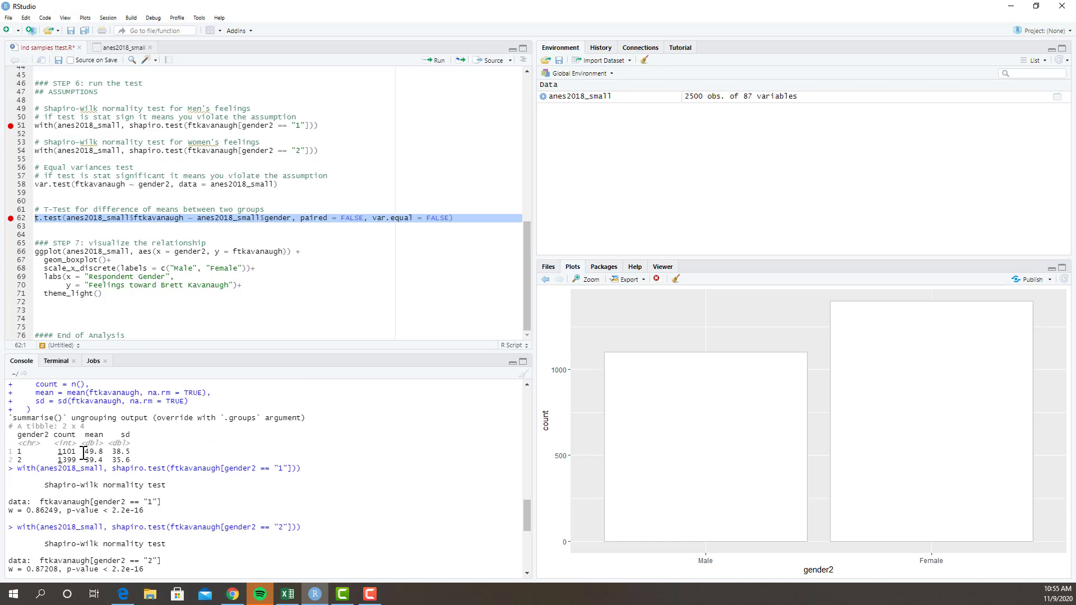
left_click_drag(83, 453, 106, 460)
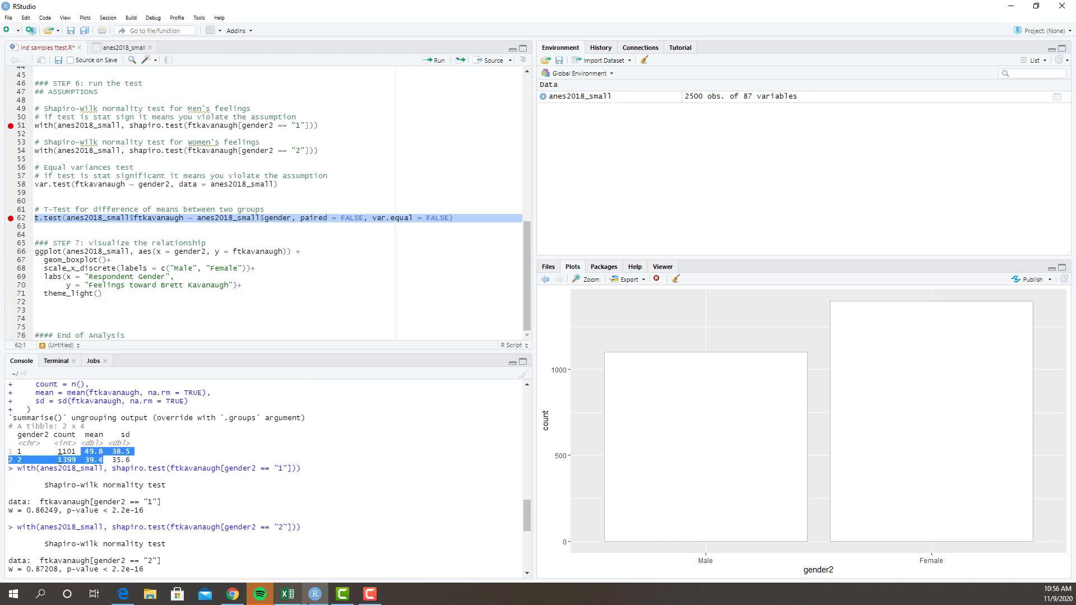
mouse_move(319, 599)
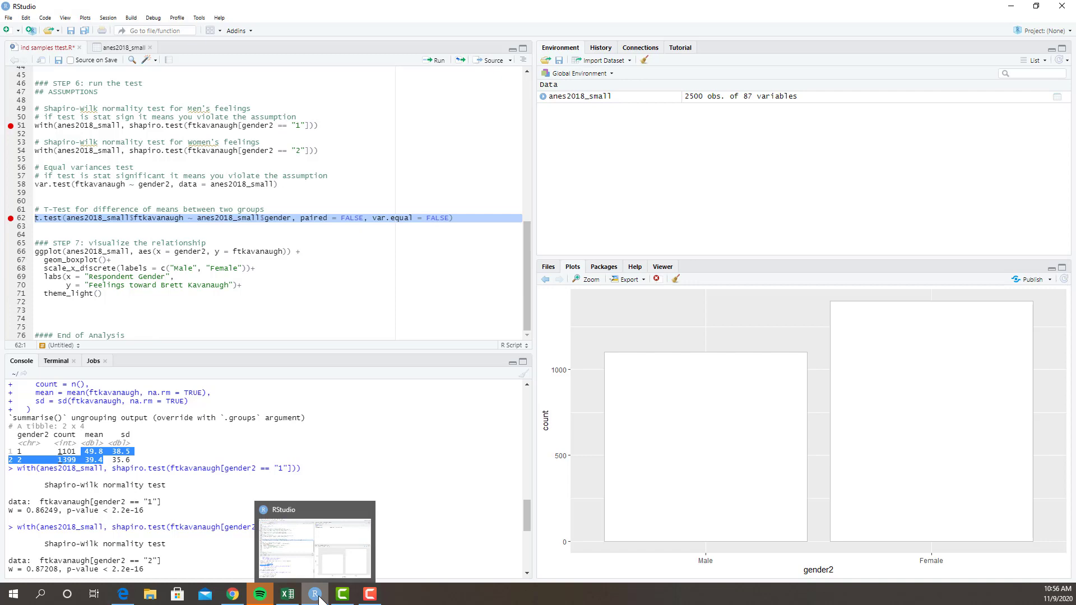
left_click(319, 600)
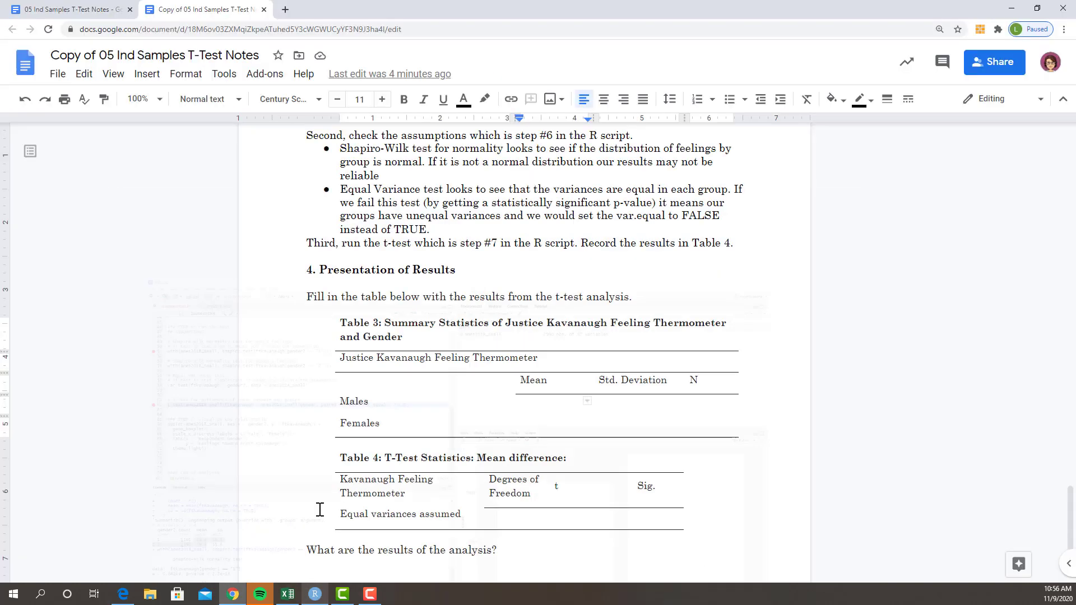
left_click(571, 408)
type("49.")
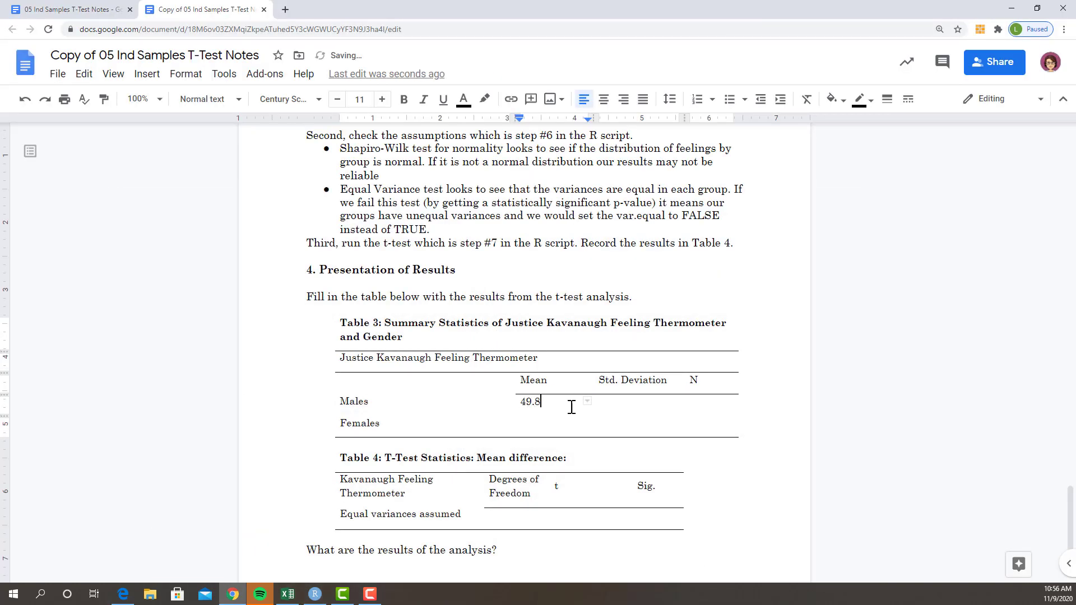
type("8")
- Complete the Males row of Table 3 with standard deviation 38.5 and N 1101, checking the values in RStudio
key("Tab")
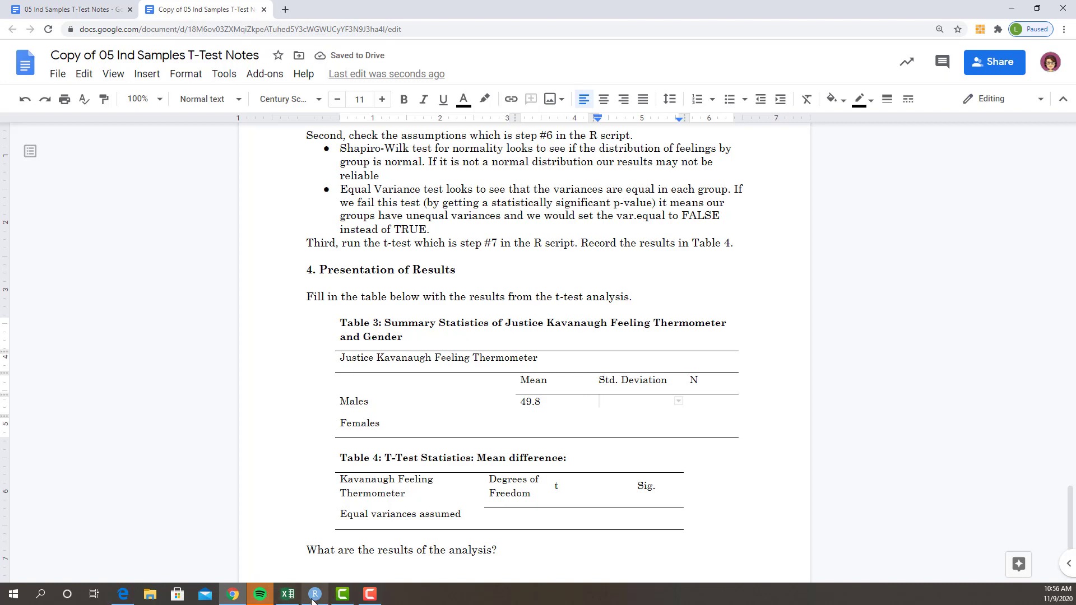
left_click(314, 599)
left_click(313, 599)
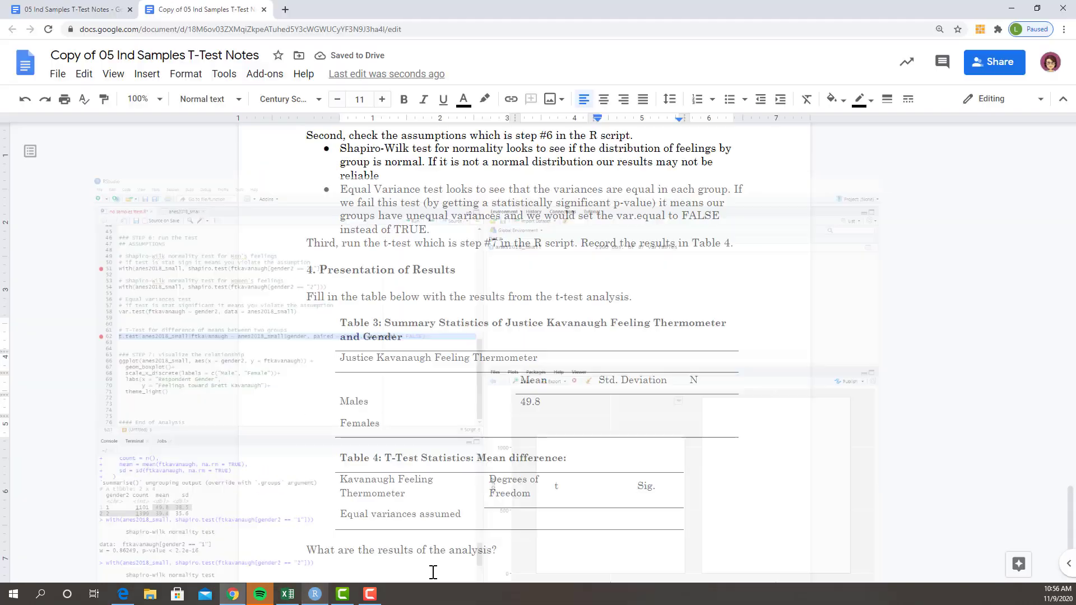
type("38")
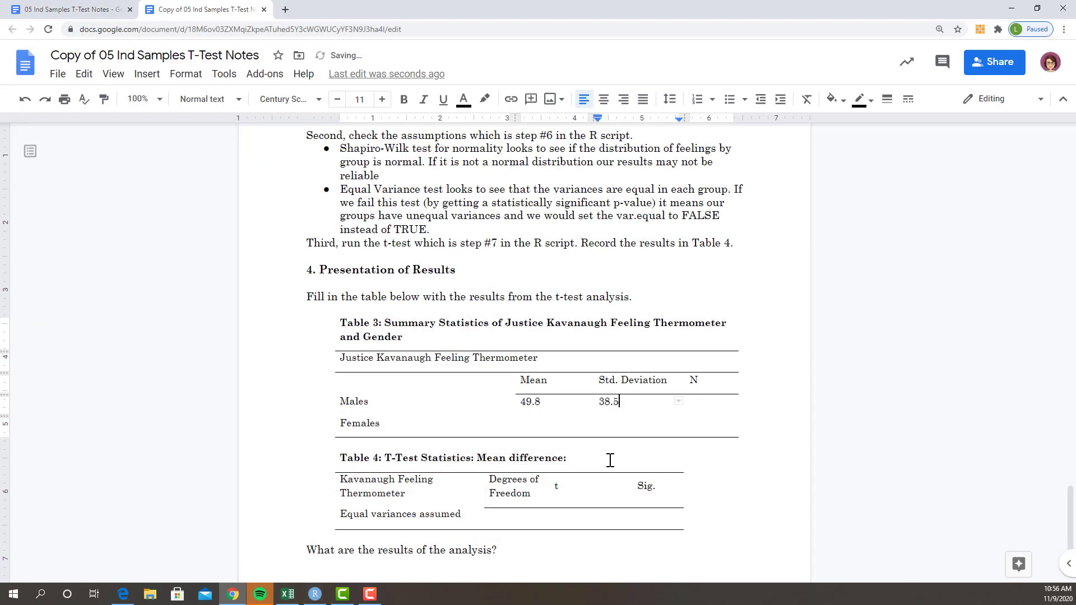
type(".5")
left_click(710, 401)
type("1101")
- Enter mean 39.4 and standard deviation 35.6 in the Females row of Table 3, checking each value in RStudio
left_click(527, 422)
left_click(314, 593)
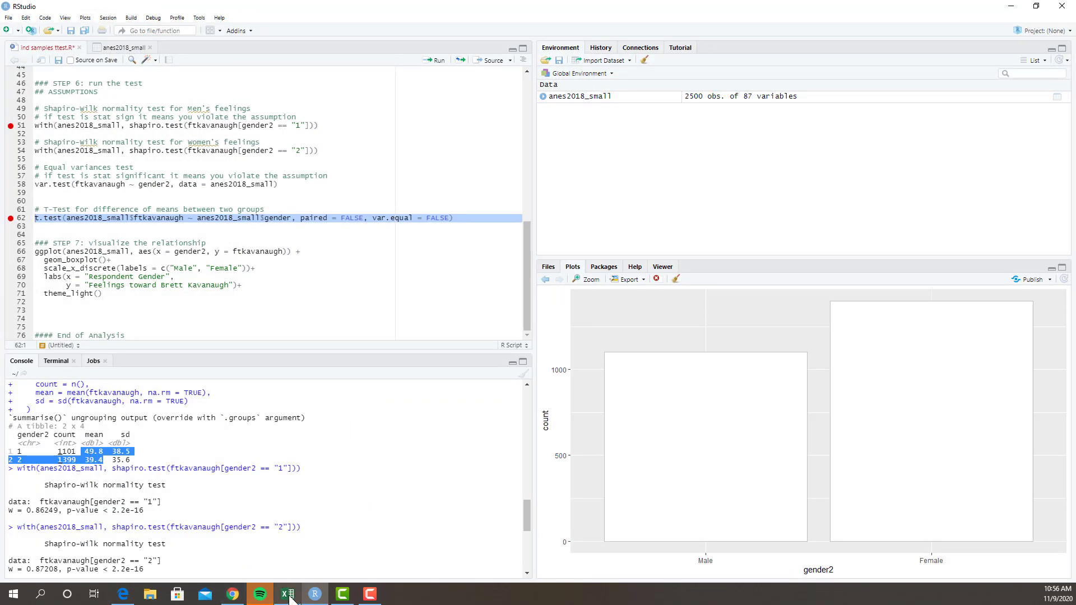
left_click(317, 596)
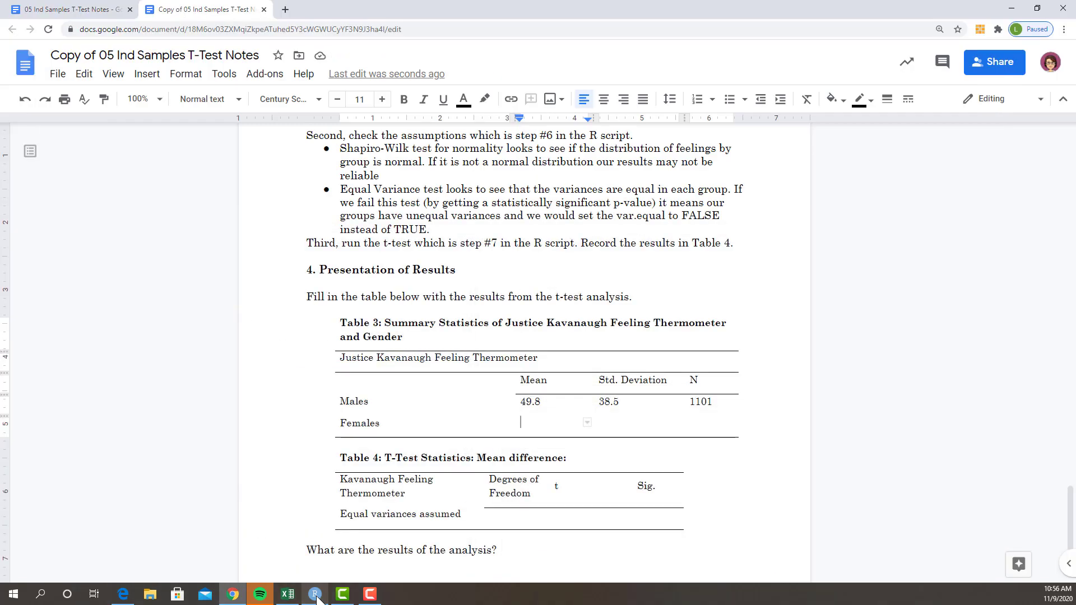
type("39+")
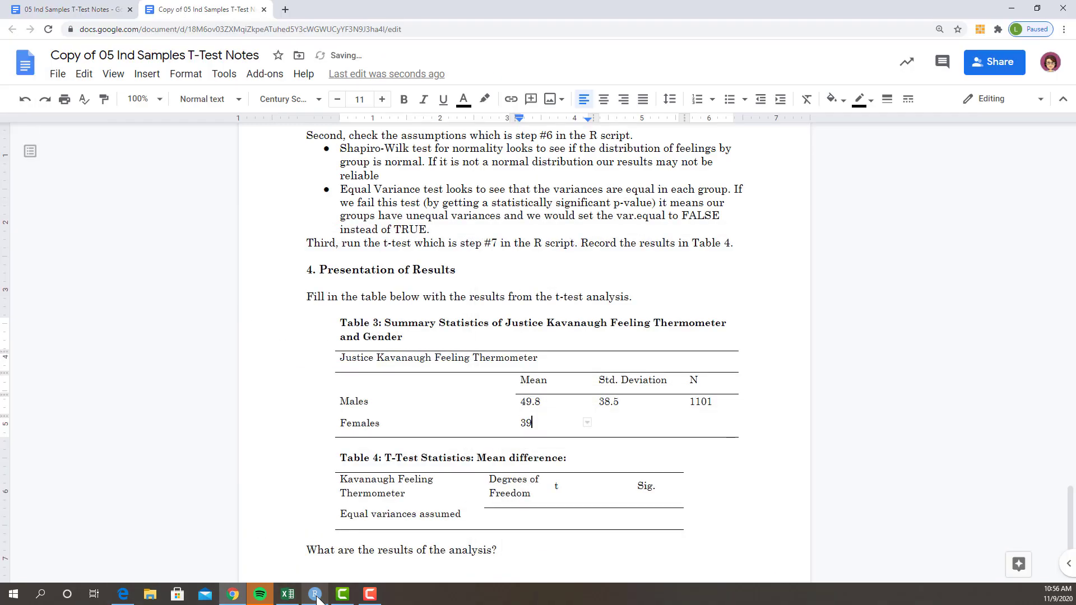
key("Tab")
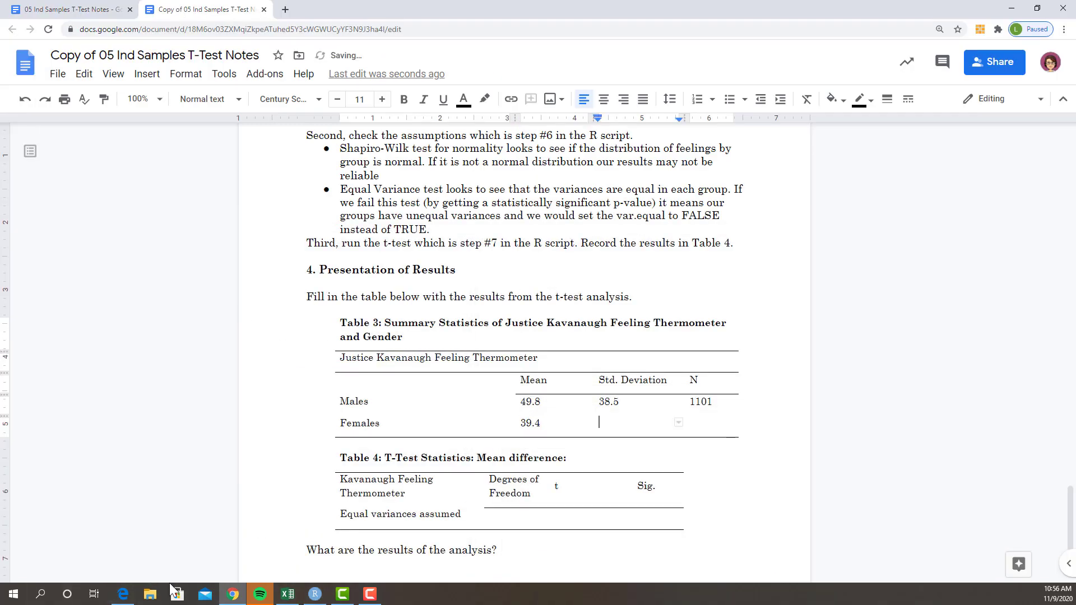
left_click(315, 594)
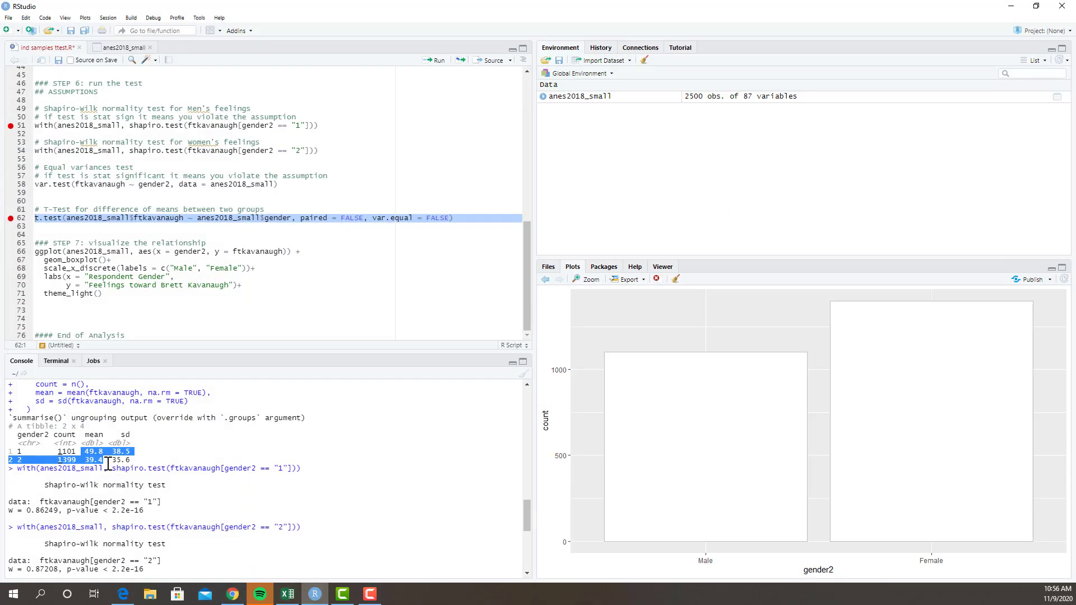
left_click(316, 598)
type("35.")
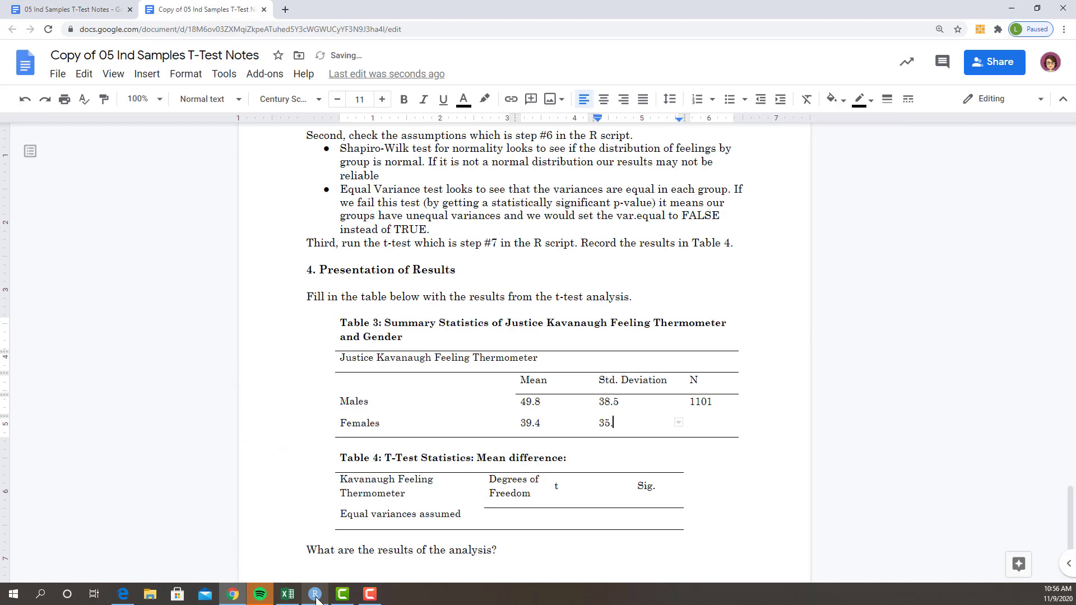
type("6")
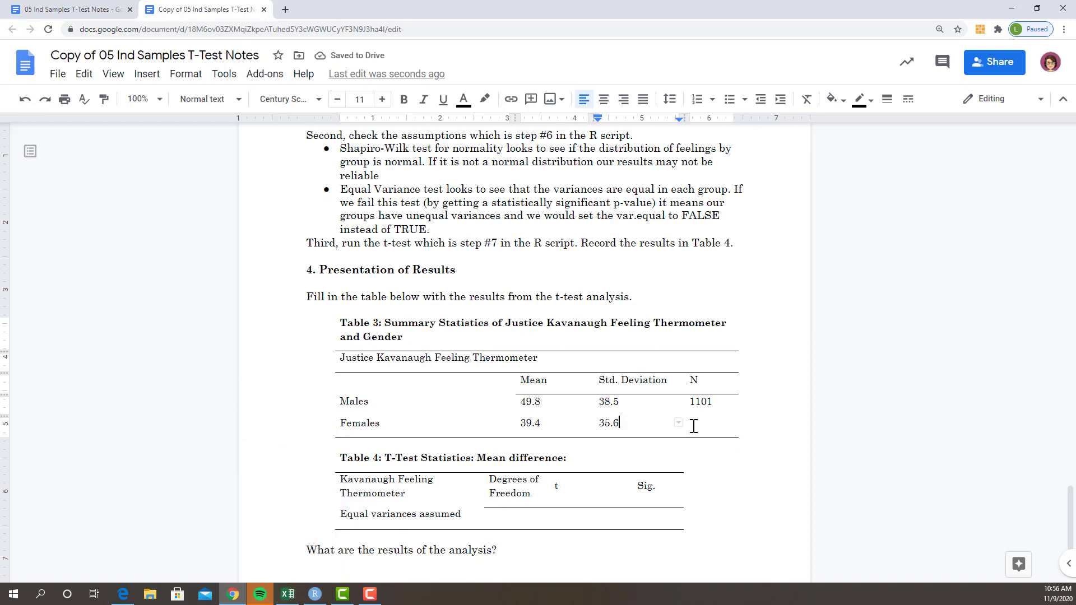
- Enter 1399 as the Females N in Table 3 and, from the t-test output in RStudio, 6.82 as t in Table 4
left_click(694, 426)
type("1399")
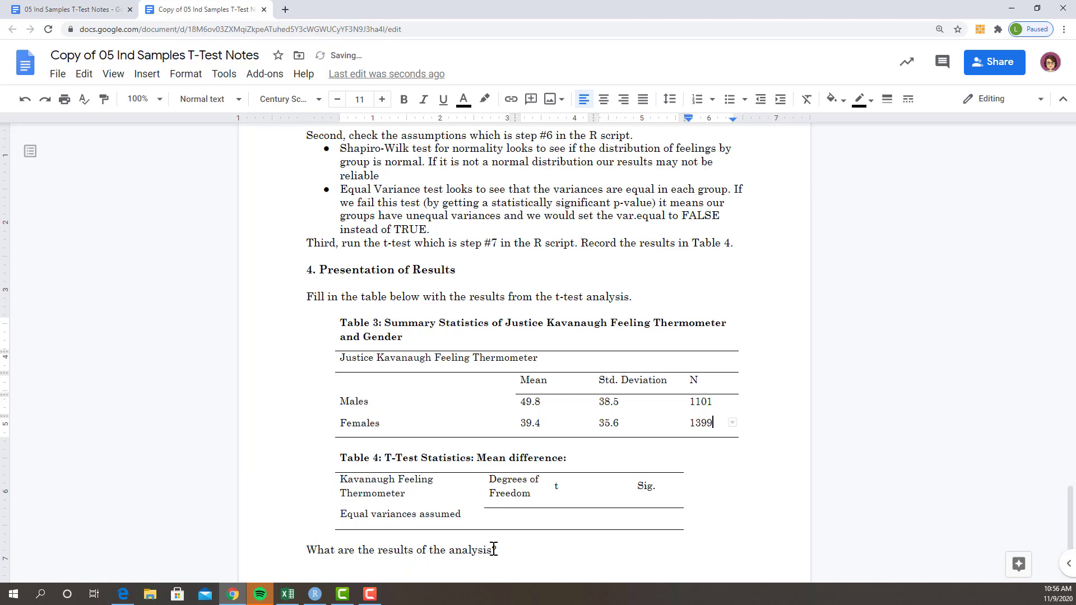
left_click(314, 597)
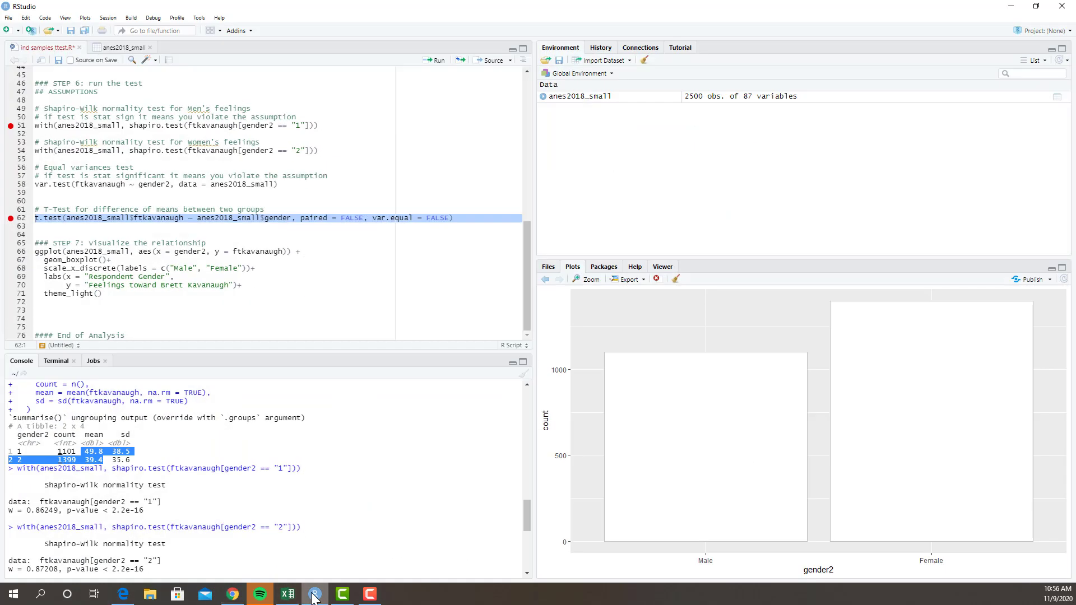
scroll(286, 444, "down", 5)
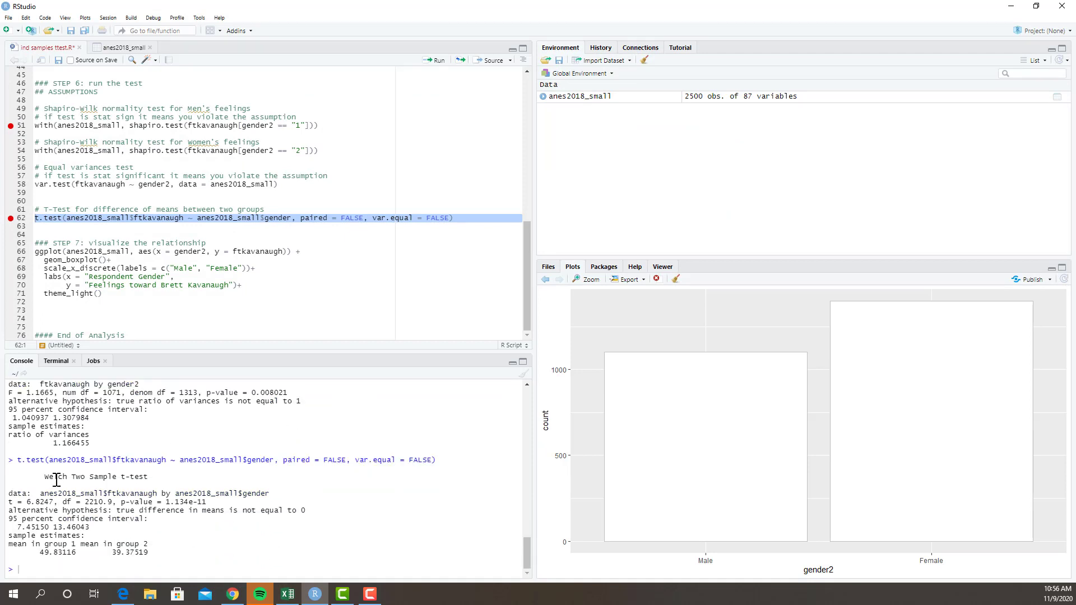
left_click(315, 597)
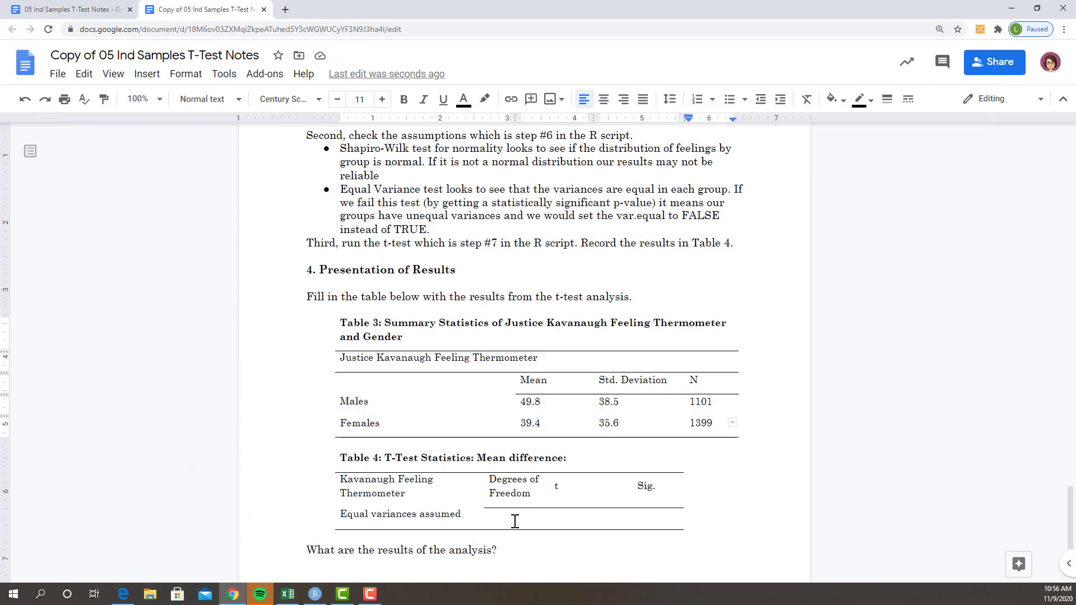
left_click(567, 524)
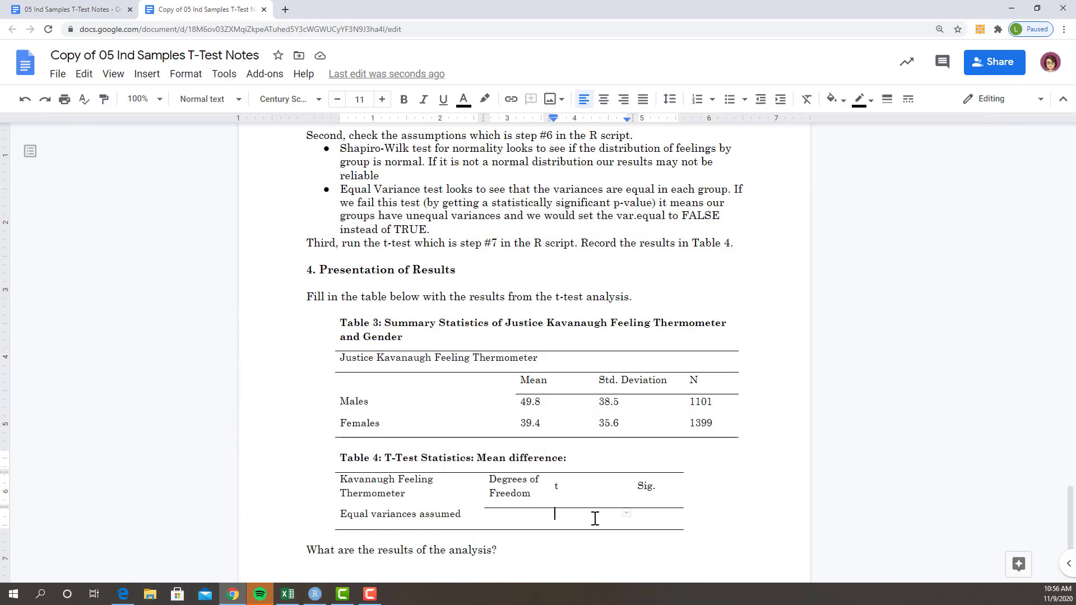
type("6.82")
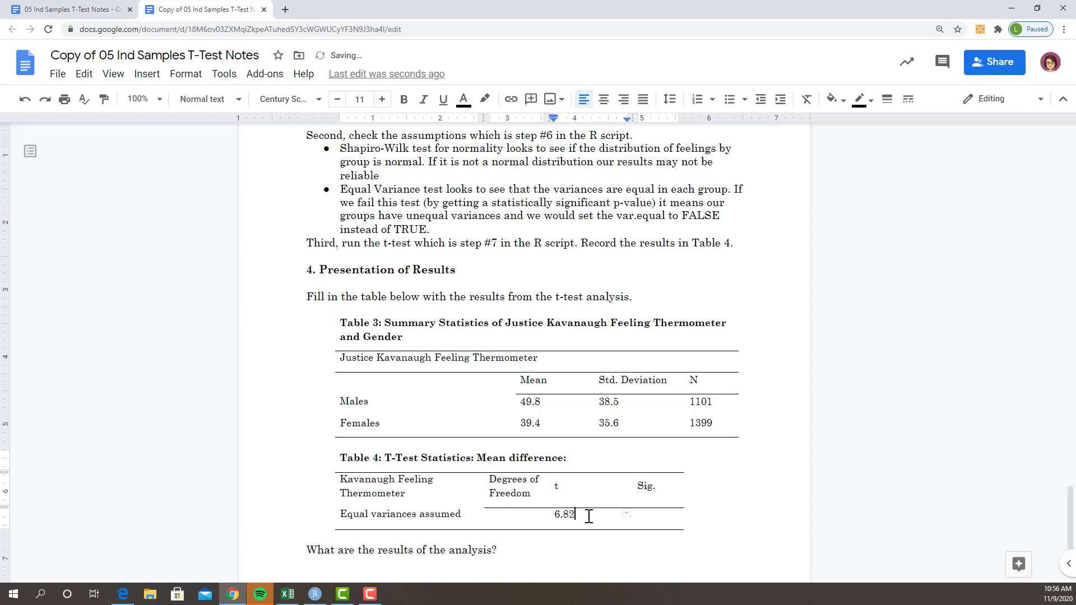
- Complete Table 4 with 2210.9 degrees of freedom and significance 0.000, checking the t-test output in RStudio
left_click(513, 523)
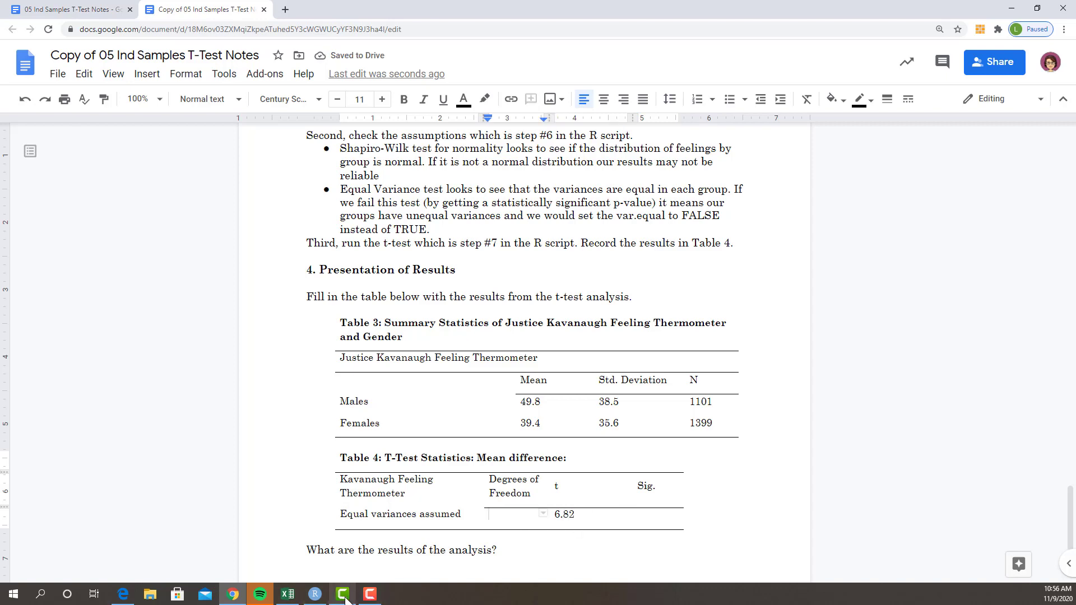
left_click(313, 595)
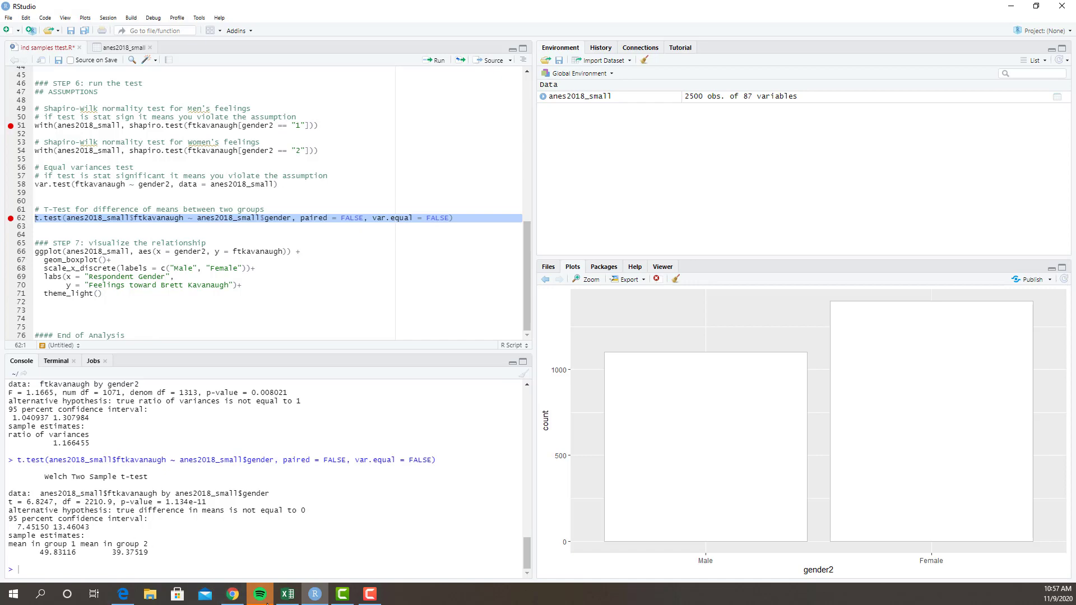
left_click(316, 599)
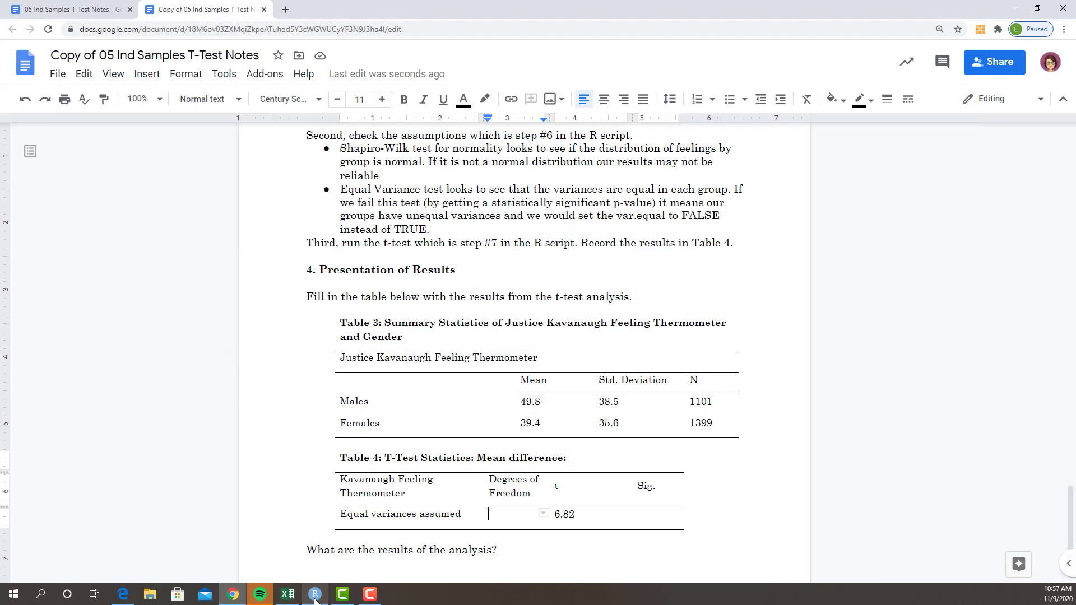
type("2210.9")
left_click(314, 595)
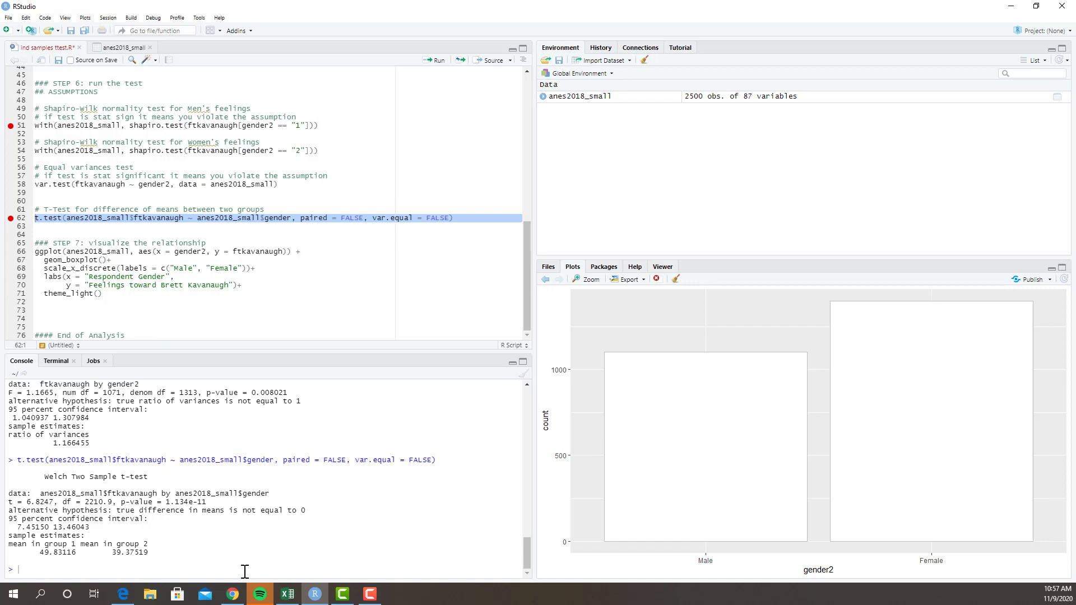
key("alt+Tab")
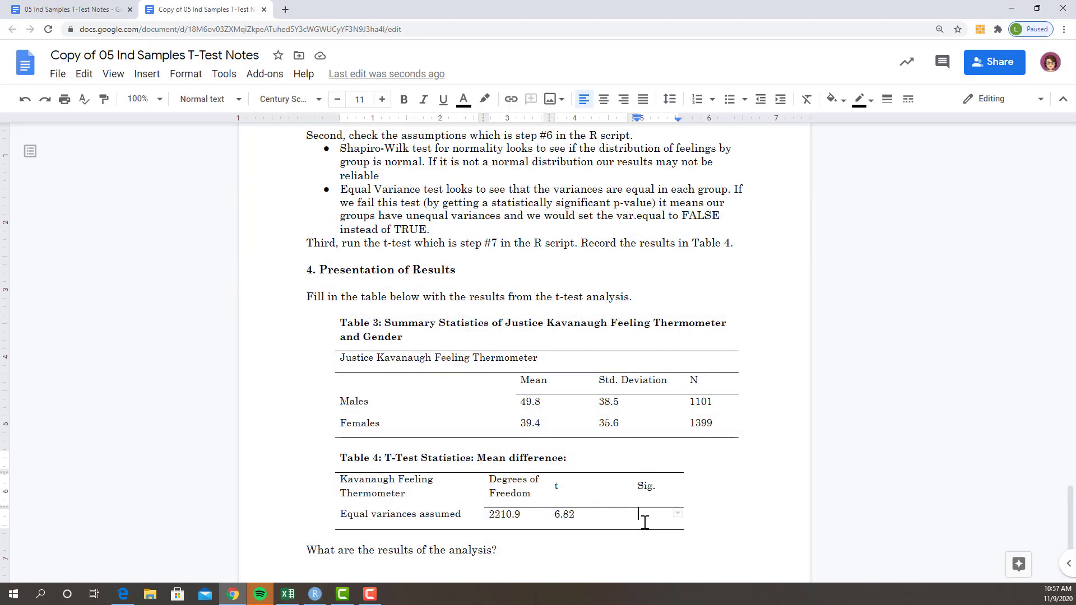
type("0.000")
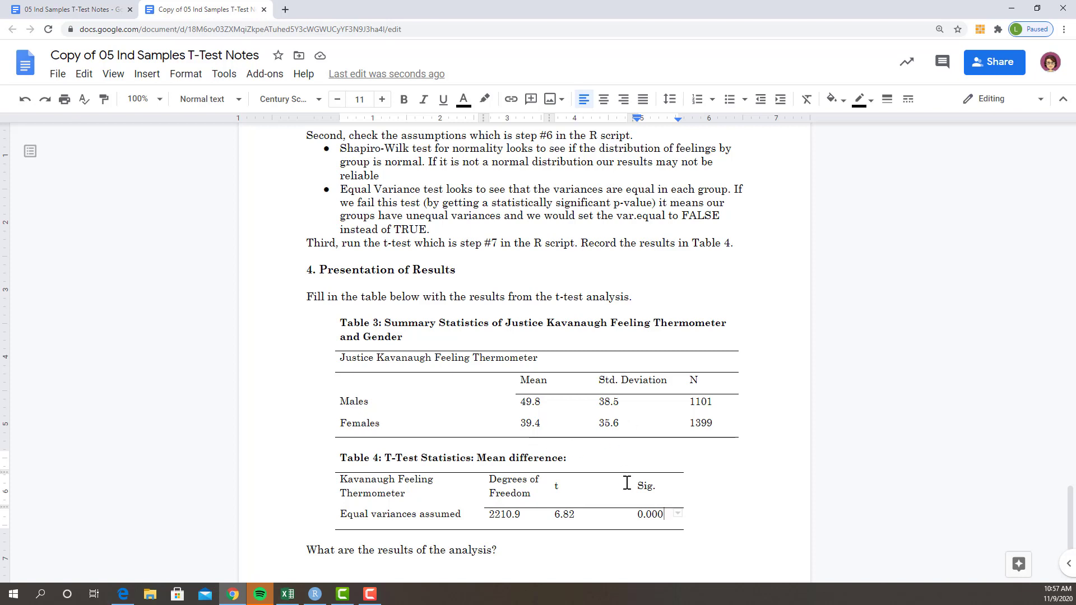
- Begin the answer on the analysis results with "The differences in feeling toward Kavanaugh is about 10 degrees between males and females."
scroll(626, 482, "down", 3)
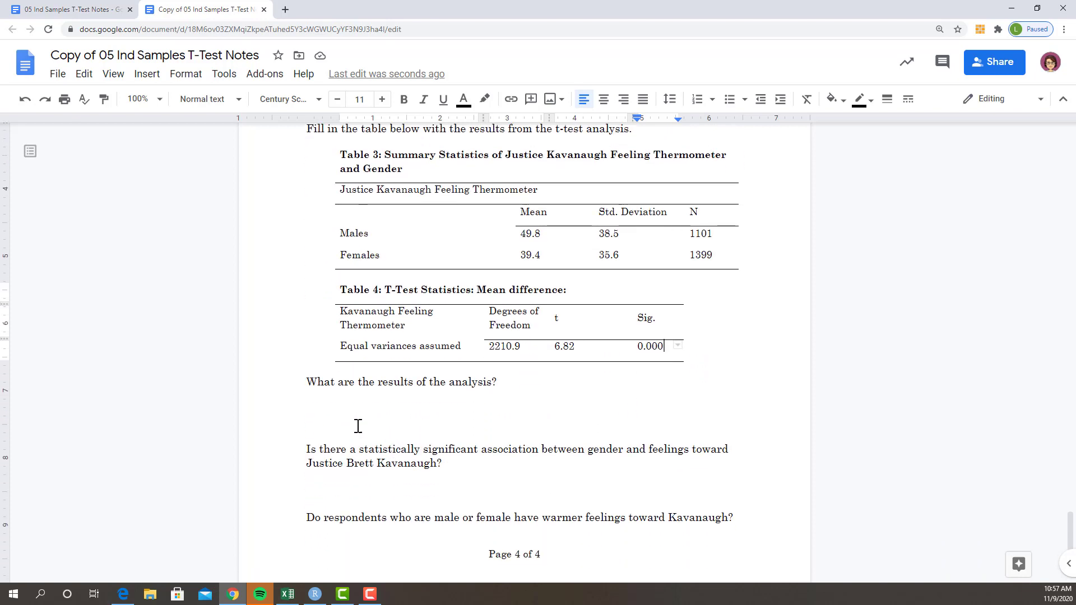
left_click(319, 409)
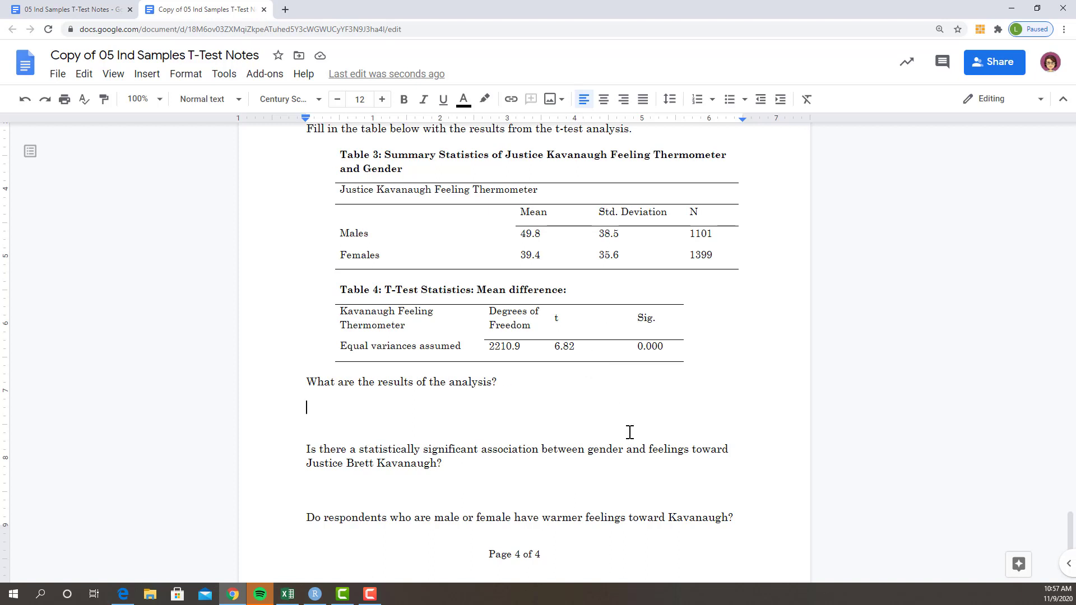
type("The dif")
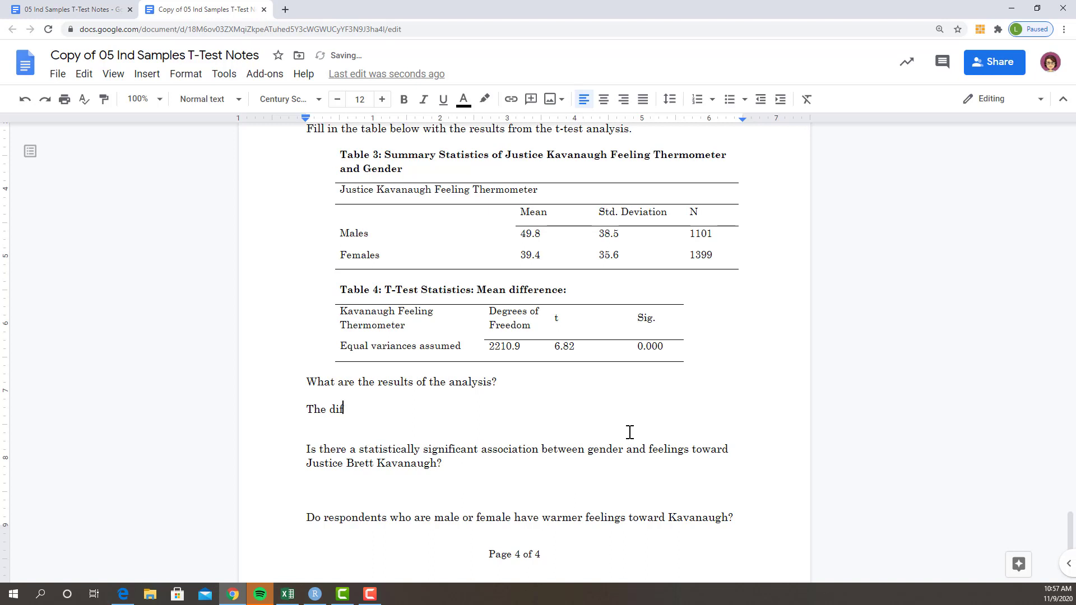
type("ferences in feeling towa")
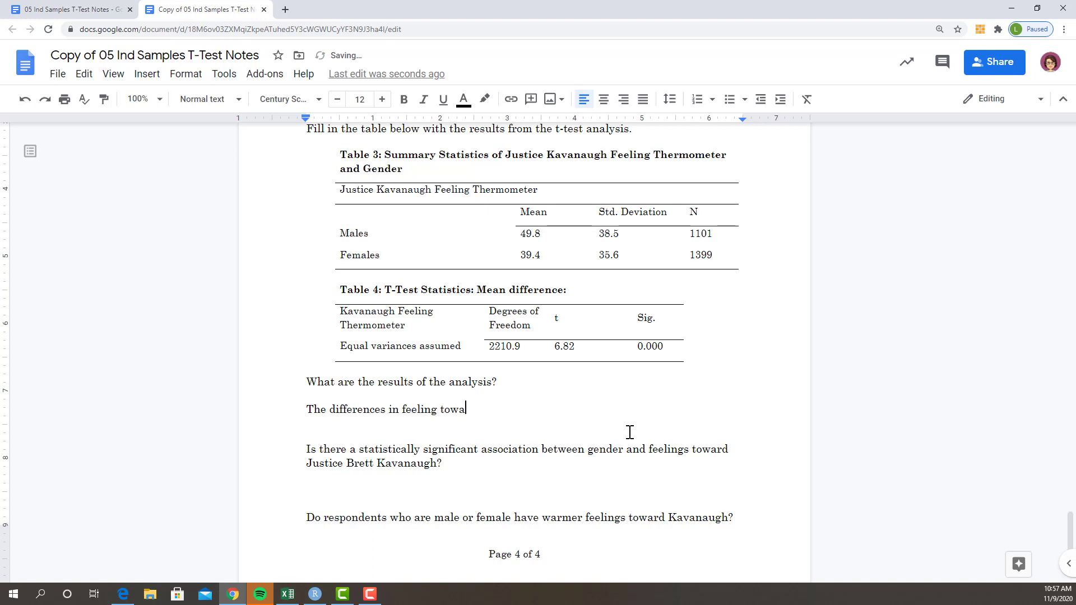
type("rd Kavanaugh is about")
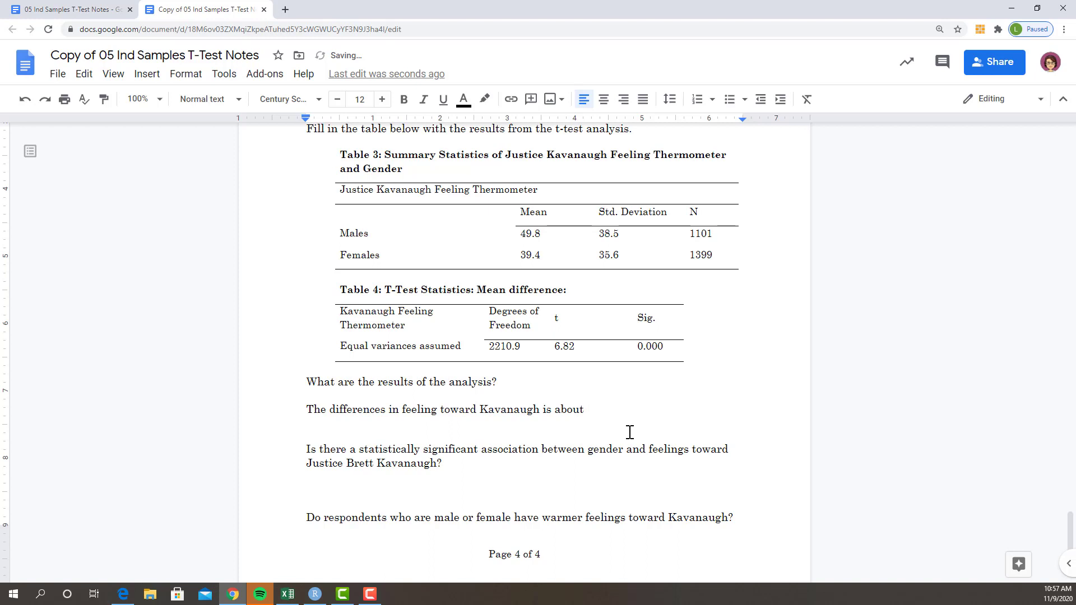
type(" 10 degrees between males and fe")
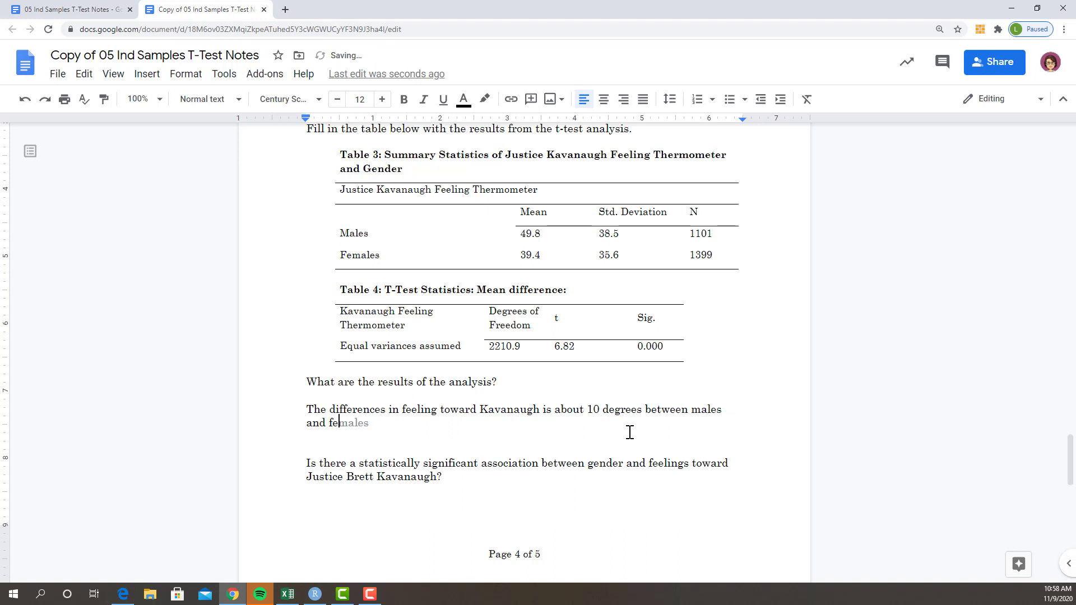
- Add to the results answer "Males feel cold 49.8 degrees, but warmer than the overall average of 44 degrees."
type("males. Males feel col")
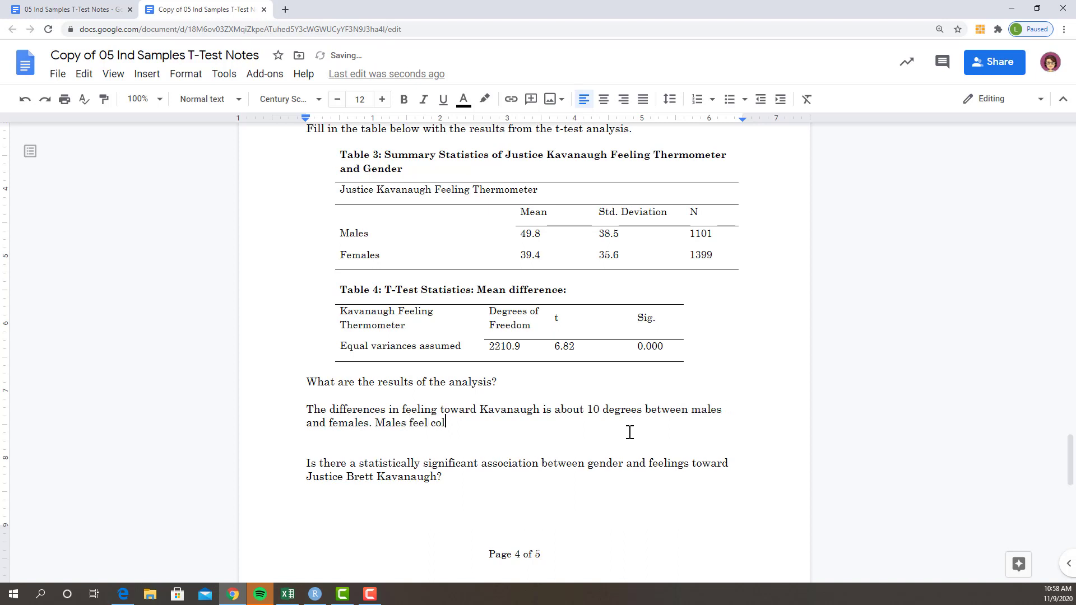
type("debut warmer than the overall")
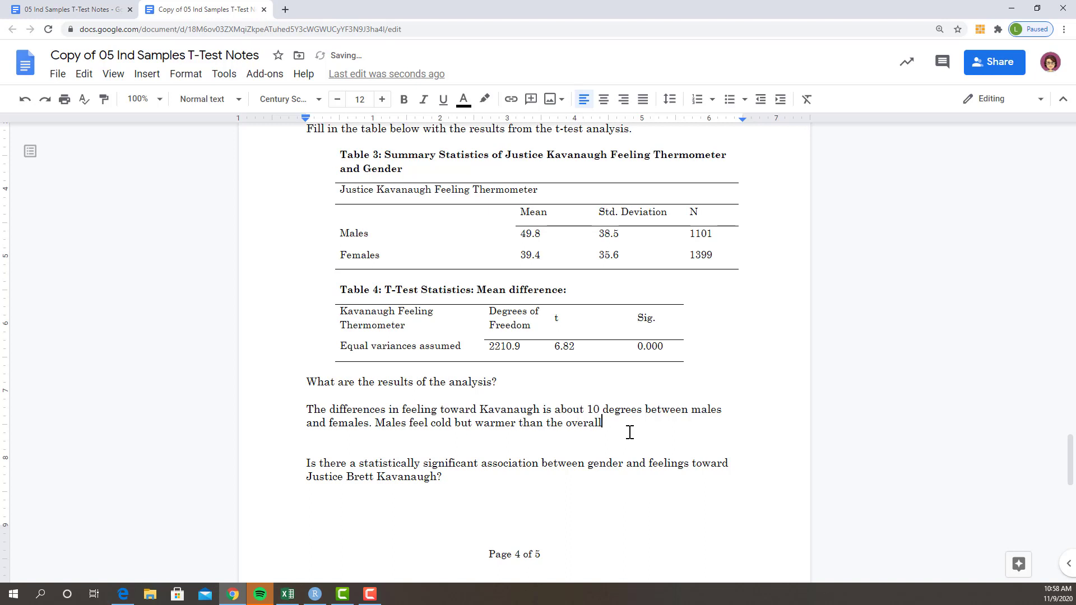
type(" average of 44 degree")
key("ctrl+Left")
key("ctrl+Left")
key("ctrl+Left")
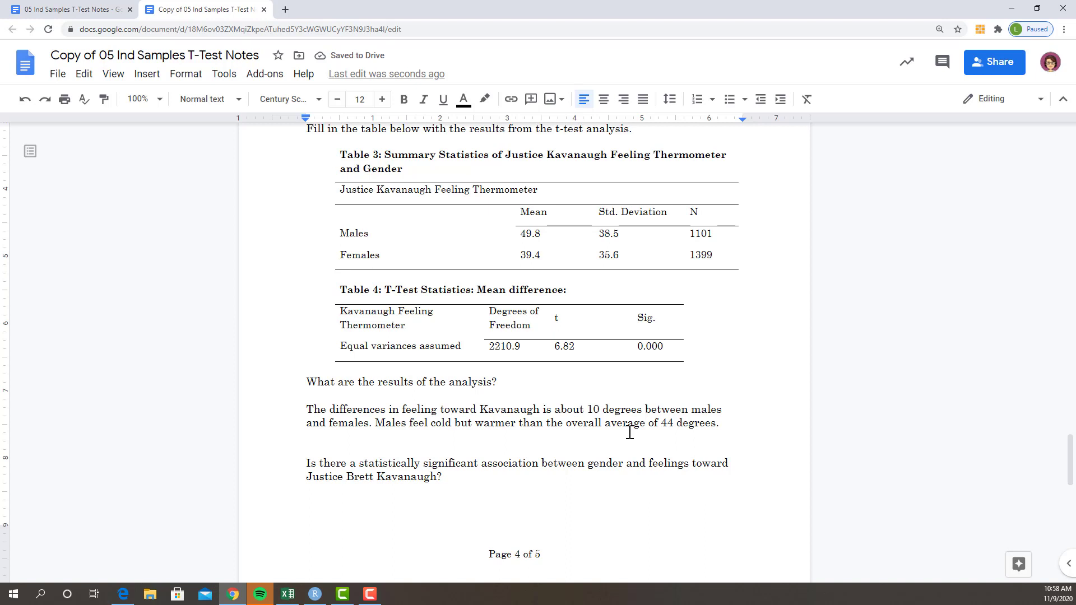
type("49")
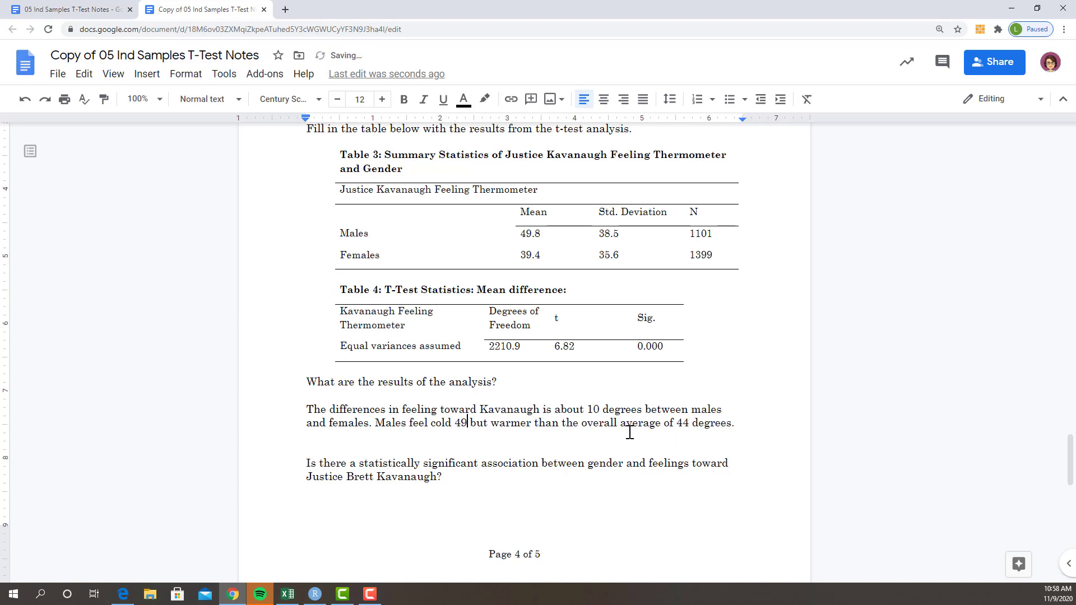
type(".")
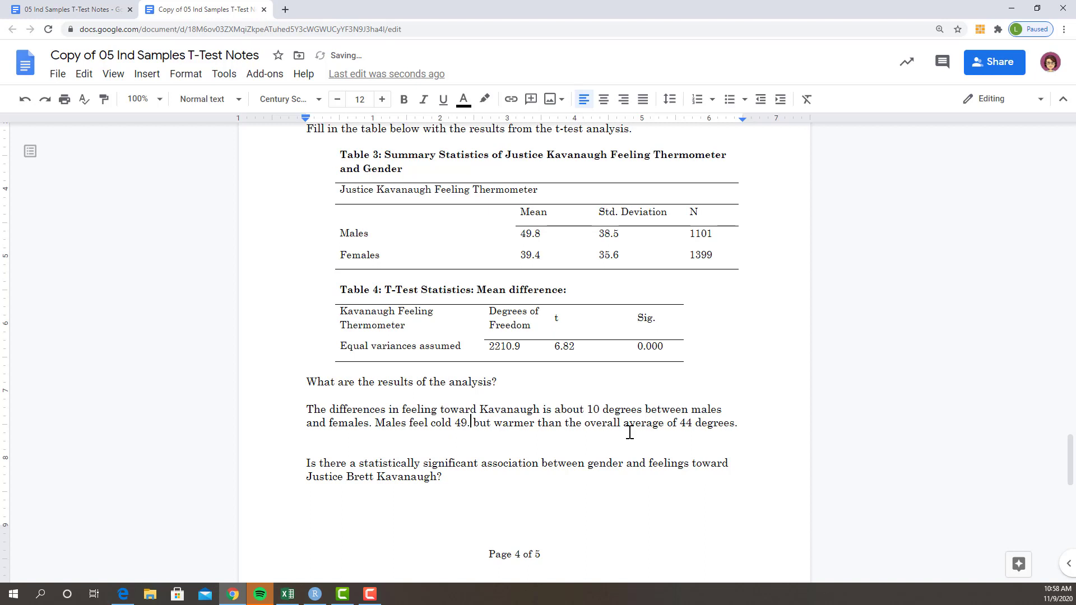
type("8 degrees,")
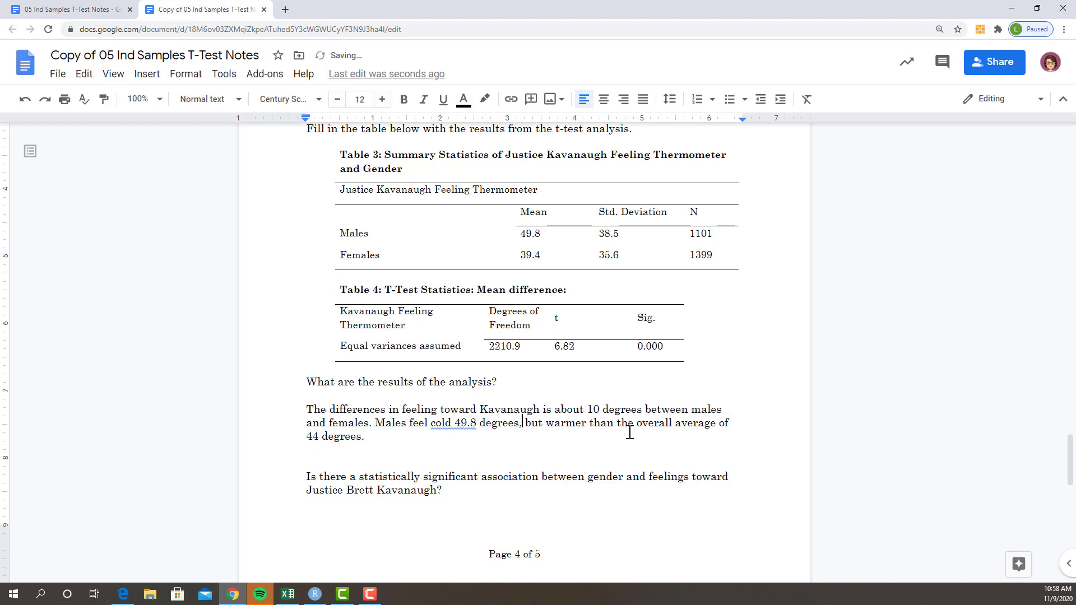
- Finish the results answer with "Females feel colder towards Kavanaugh than the overall average at 39.4 degrees."
type("emales feel colde")
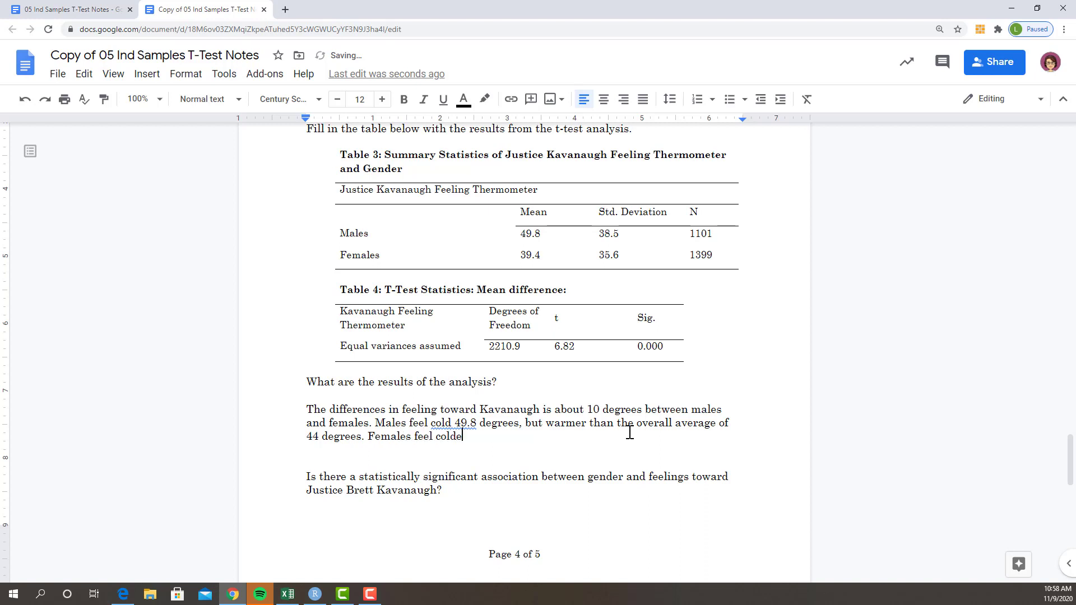
type("r towards Kavanaugfh")
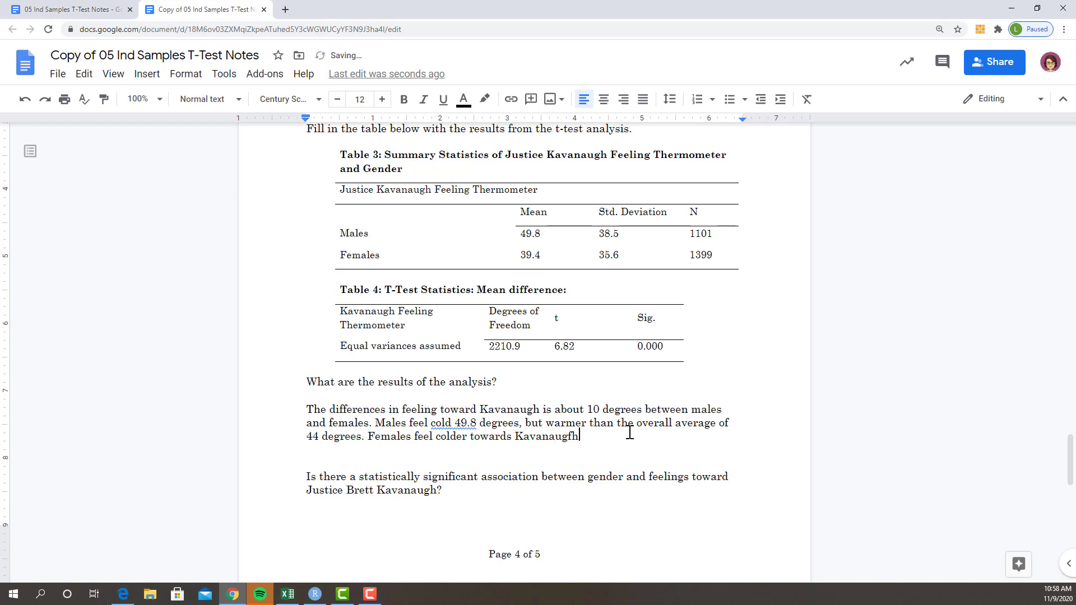
key("BackSpace")
key("BackSpace")
type("h than the overall overa")
key("BackSpace")
key("BackSpace")
key("BackSpace")
key("BackSpace")
key("BackSpace")
key("BackSpace")
type("verage at")
type("39")
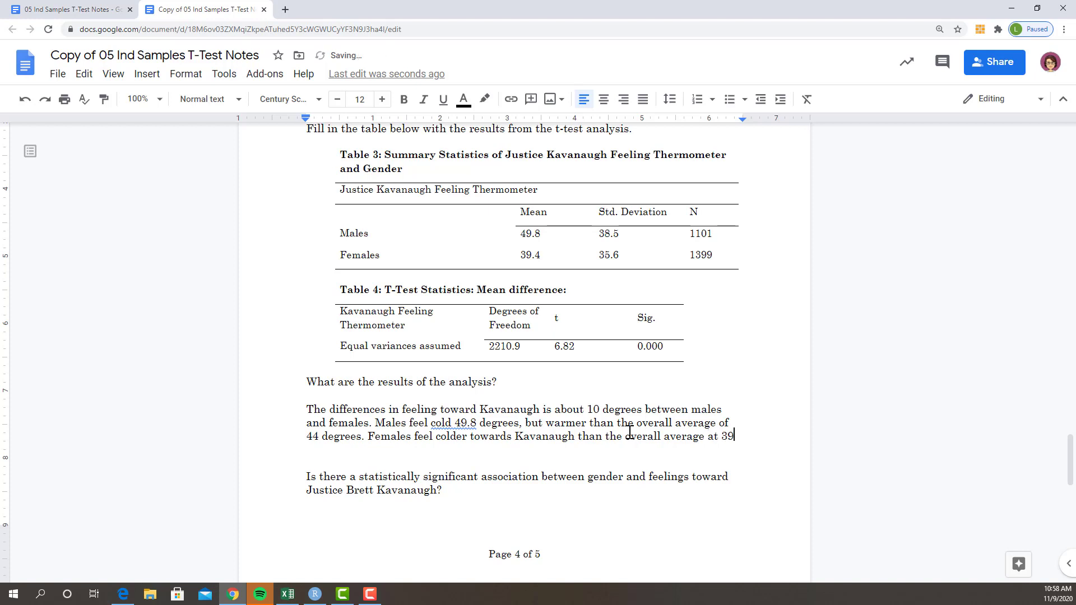
type(".4 degrees.")
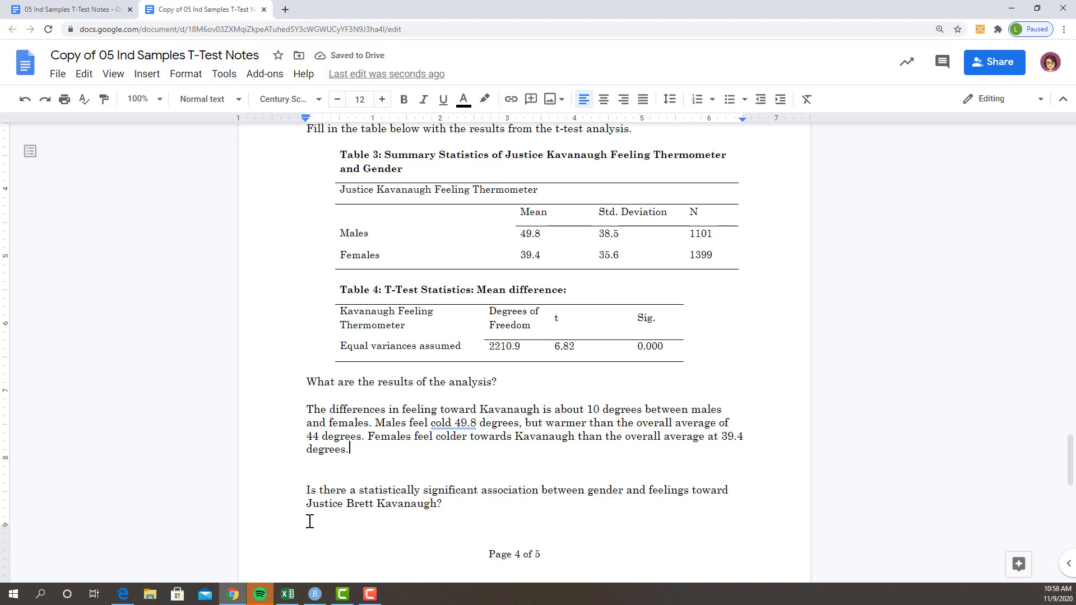
- Start the answer to the statistical significance question with "Yes, the p-value obtained is less than 0.05 at 0.000 which means there is"
left_click(309, 524)
type("Yes, hte")
key("BackSpace")
key("BackSpace")
key("BackSpace")
type("the p-value o")
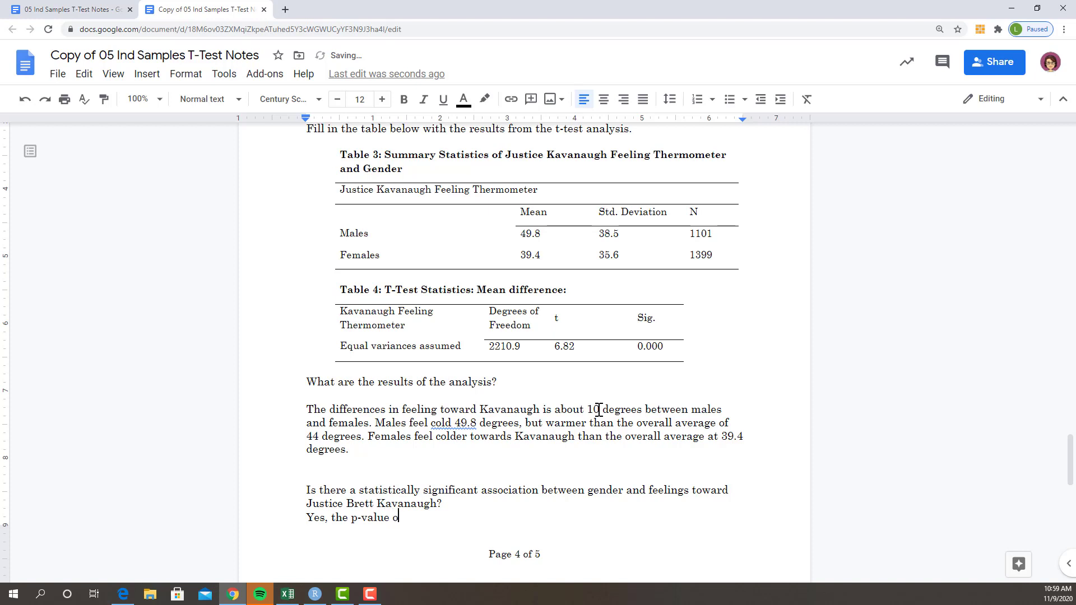
type("btained is less than 0.0")
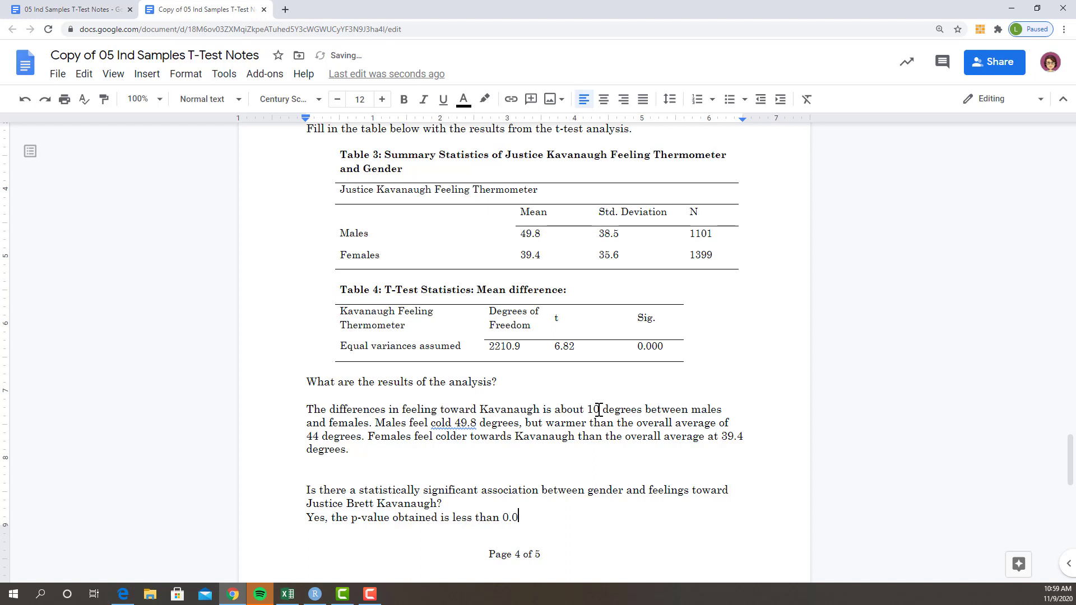
type("5 at 0.000 which means there is")
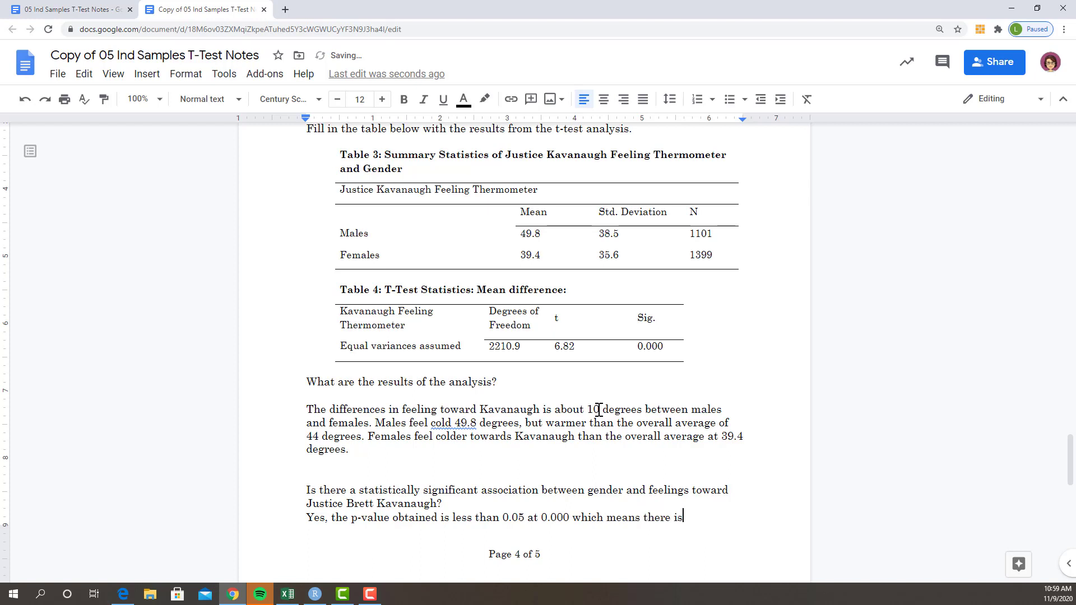
- Finish the significance answer with "less than 1 percent of the time that we would reject the null hypothesis and that be the wrong decision."
type(" less than")
type(" 1 percen")
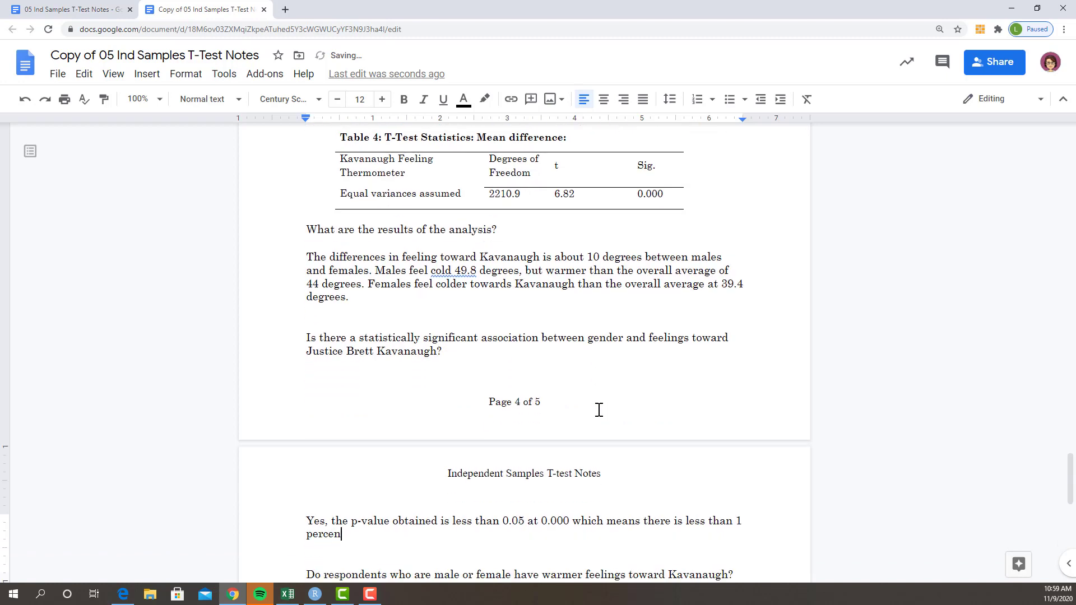
type(" tof the time that we would r")
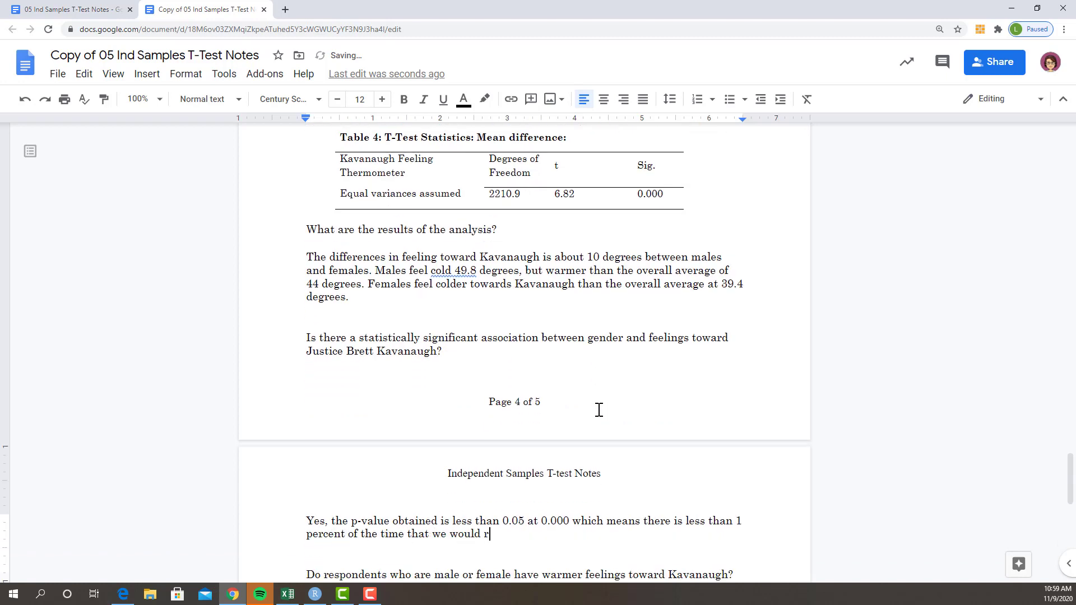
type("eject the null hy[p")
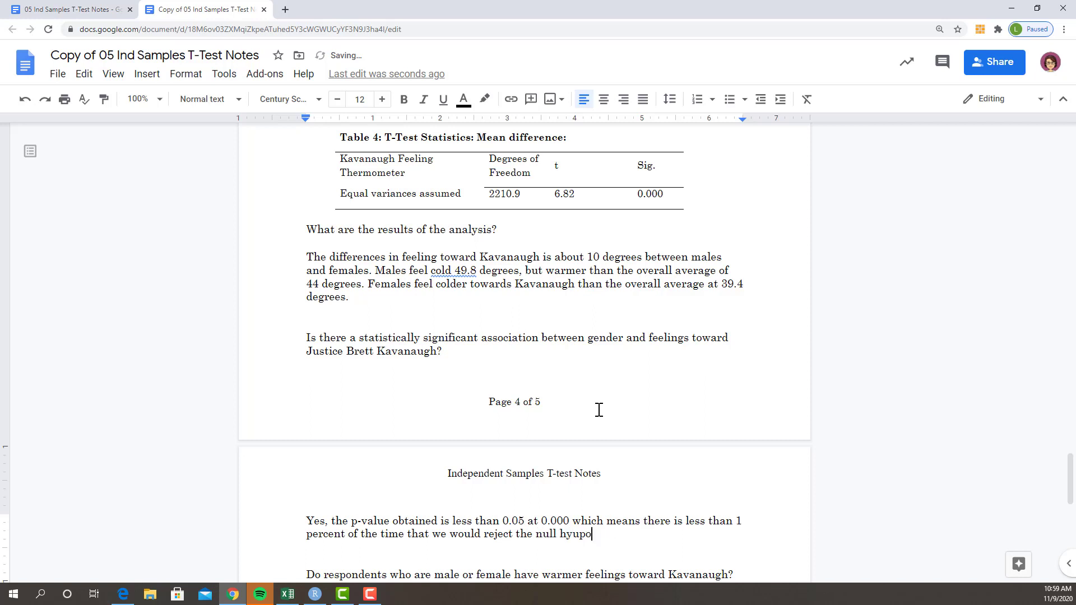
key("BackSpace")
key("BackSpace")
type("p")
key("Tab")
type("and that be the wrong d")
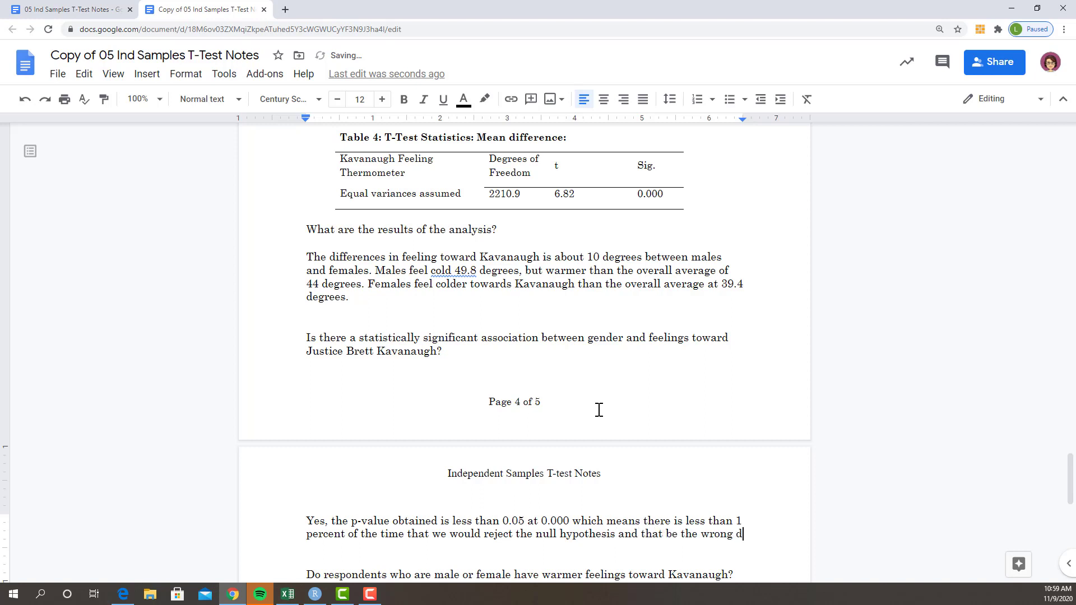
type("ecision.")
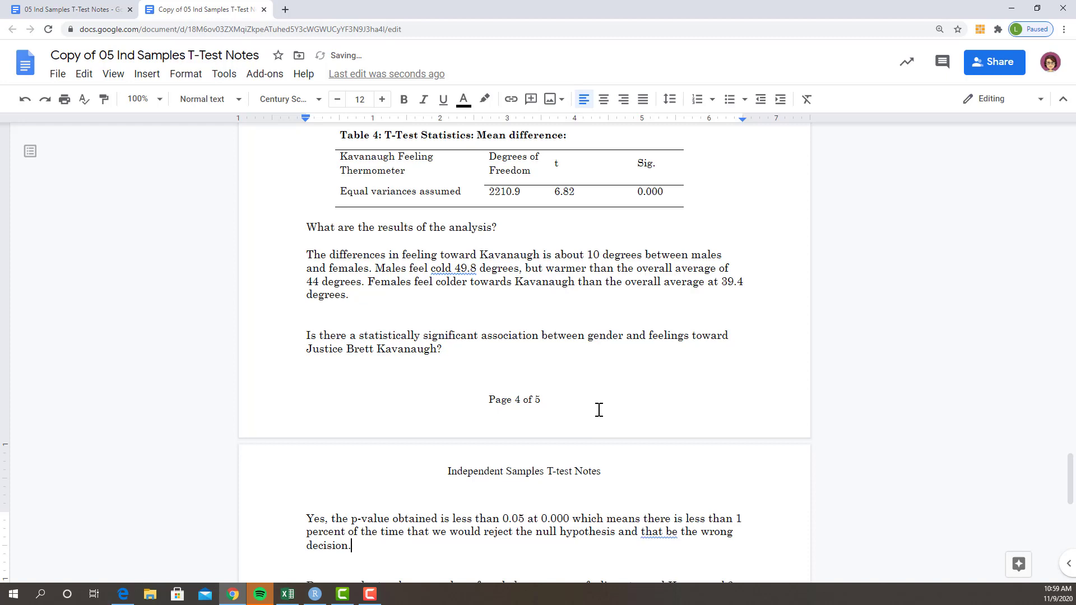
- Begin the answer on whether males or females feel warmer toward Kavanaugh with "Yes! These results indicate there is a real difference"
scroll(599, 410, "down", 3)
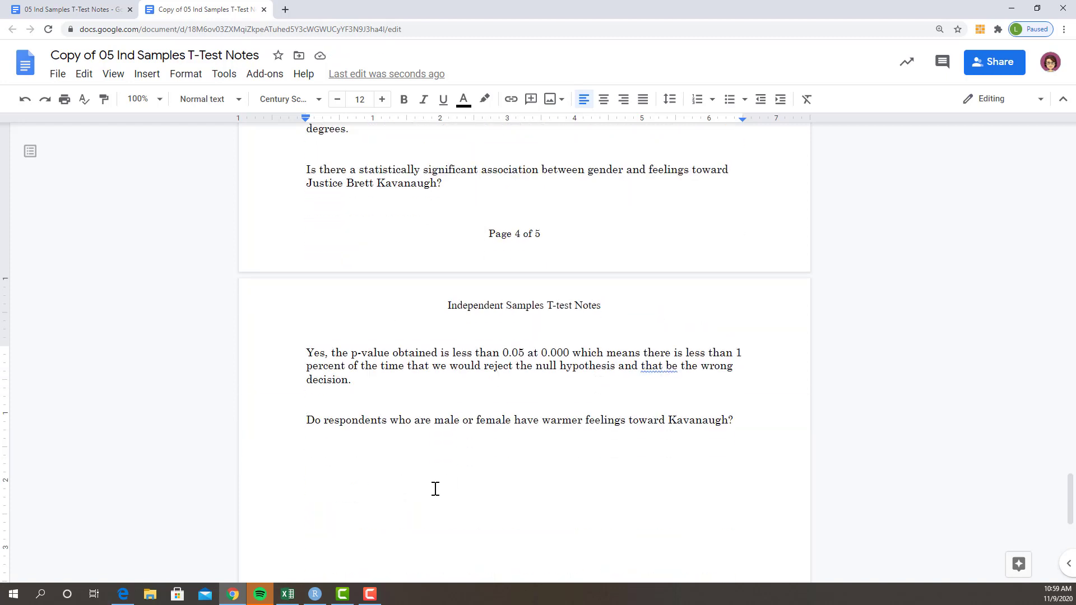
left_click(291, 446)
key("Return")
type("Yes! THere")
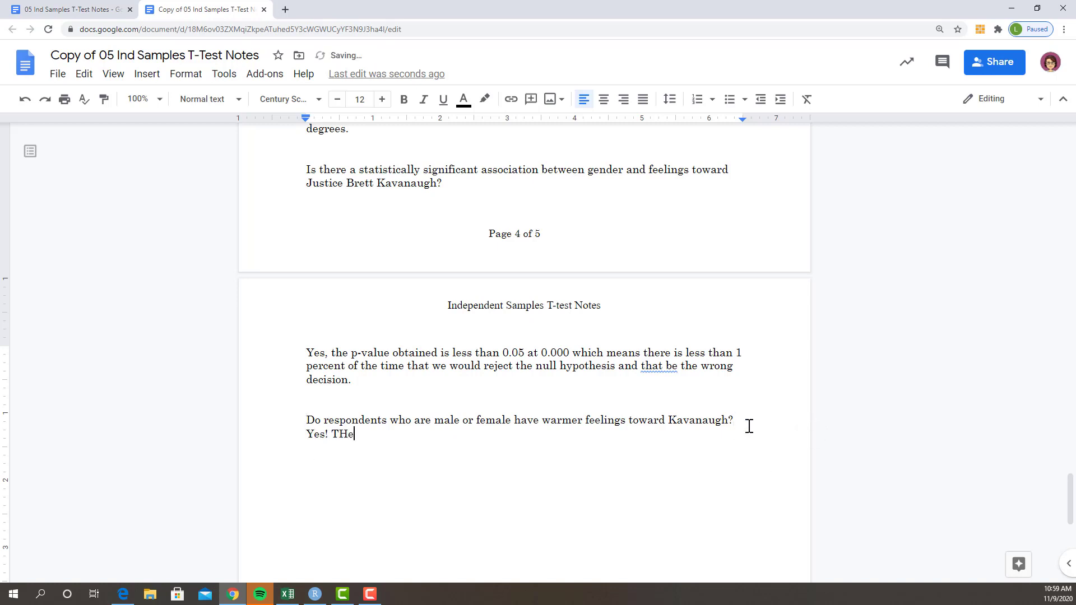
key("BackSpace")
key("BackSpace")
key("BackSpace")
key("BackSpace")
key("BackSpace")
type("hese results indicate ther")
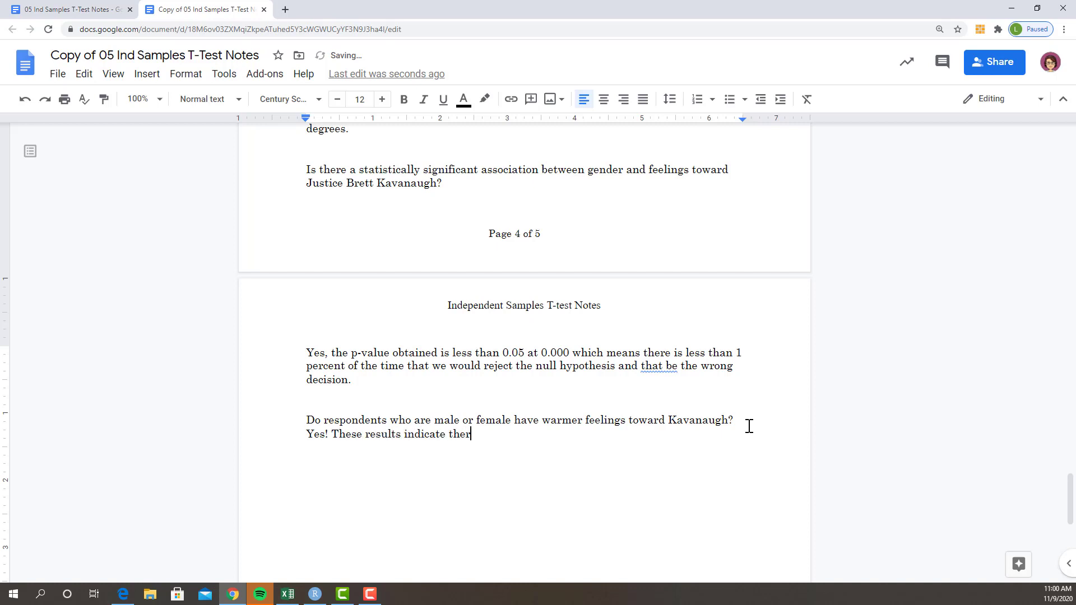
type("e is a real difference is feelin")
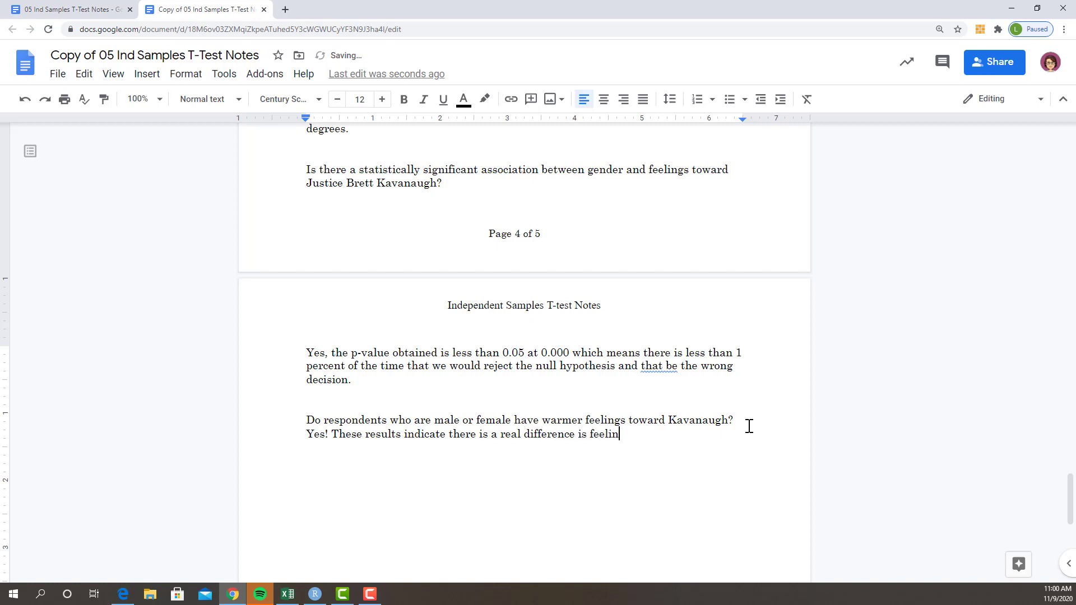
- Continue the warmer-feelings answer after "real difference" with the wording "in average feelings towards Justice Kavanaugh"
key("BackSpace")
key("BackSpace")
key("BackSpace")
key("BackSpace")
key("BackSpace")
key("BackSpace")
key("BackSpace")
type("n average feelings")
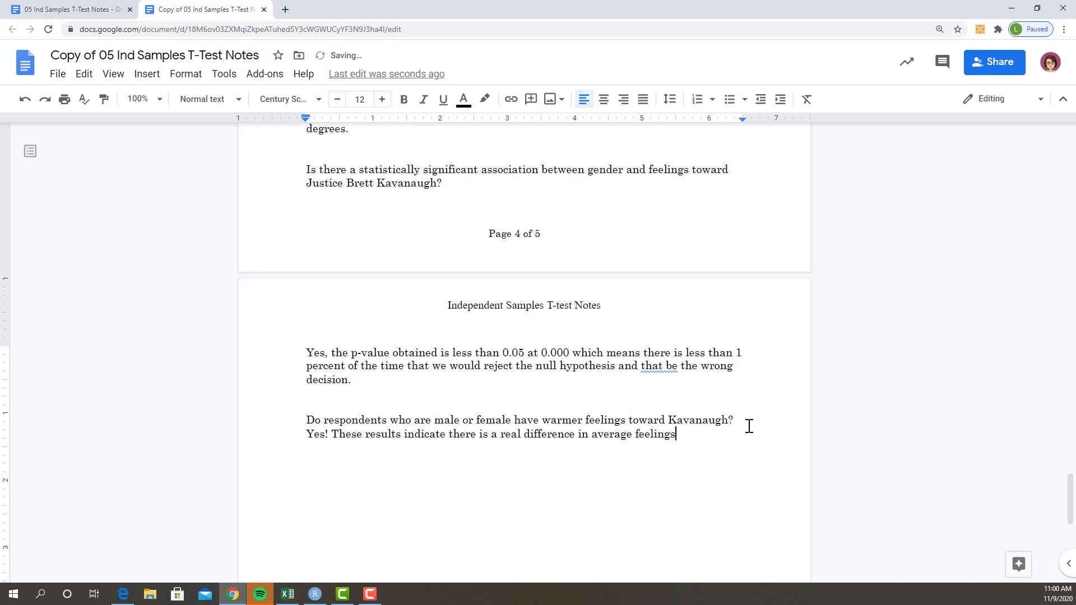
type(" towards Justice Kavana")
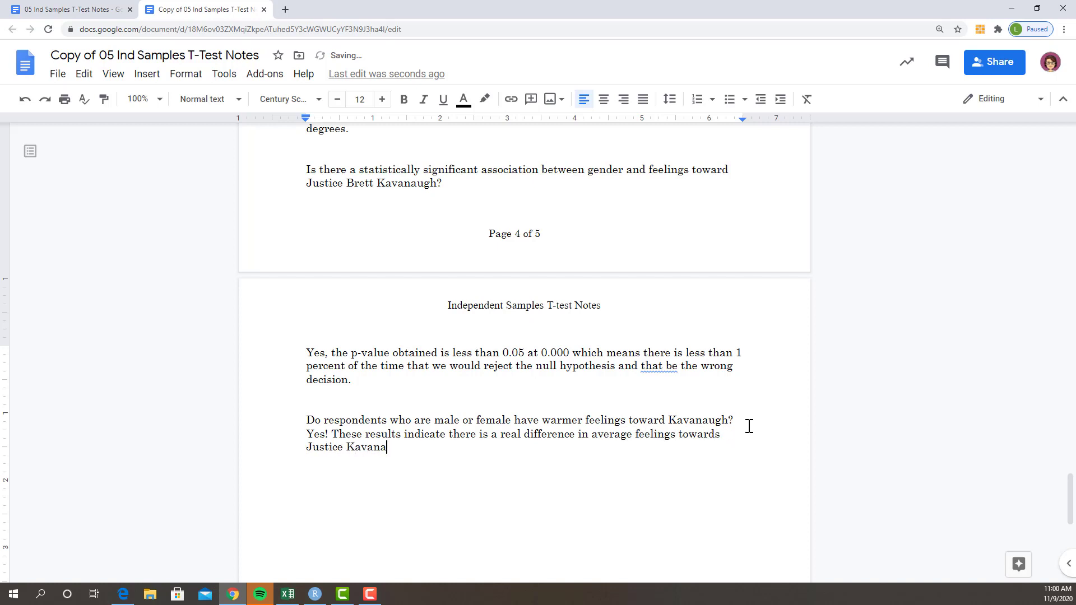
- End the warmer-feelings answer with the sentence "Men tend to feel warmer towards him than females."
type("ugh. Men tend to felel")
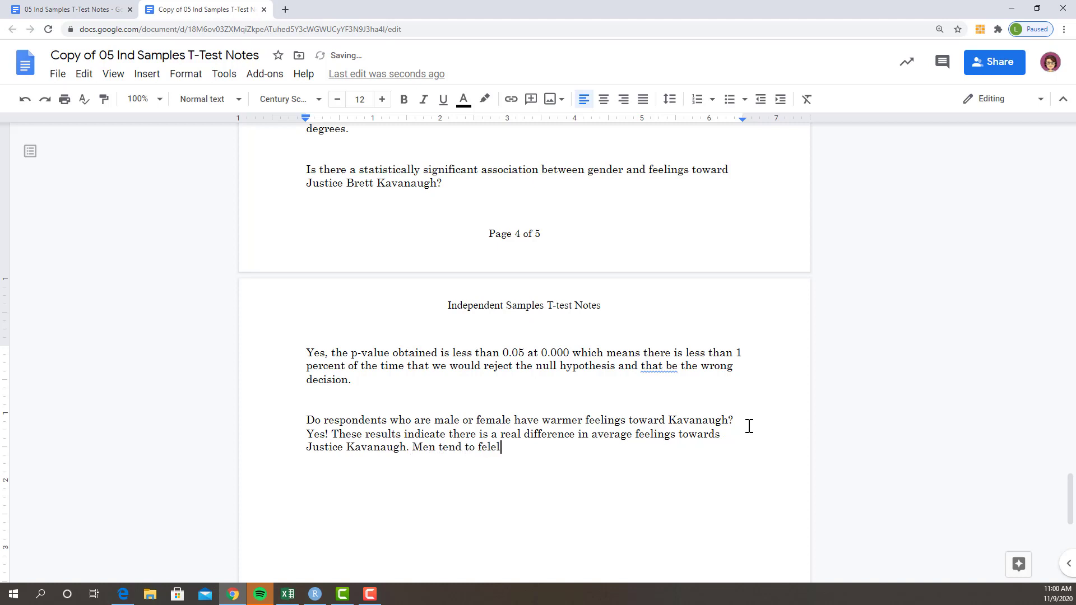
key("BackSpace")
key("BackSpace")
key("BackSpace")
type("el warmer towards him than fema")
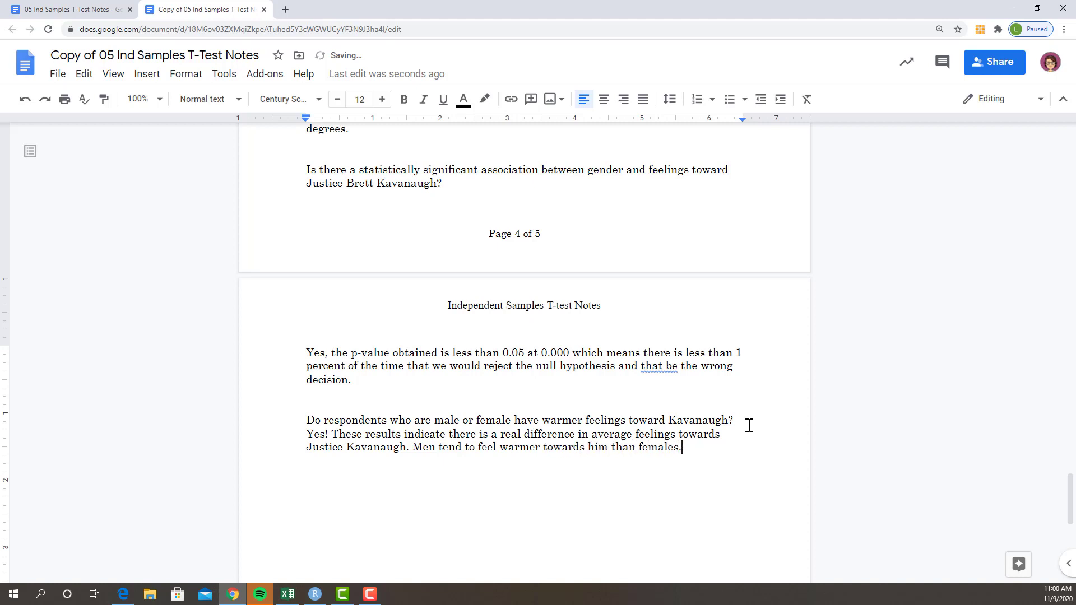
type("les.")
- Switch to RStudio and run the Step 7 ggplot code for a boxplot of feelings toward Brett Kavanaugh by respondent gender
left_click(315, 594)
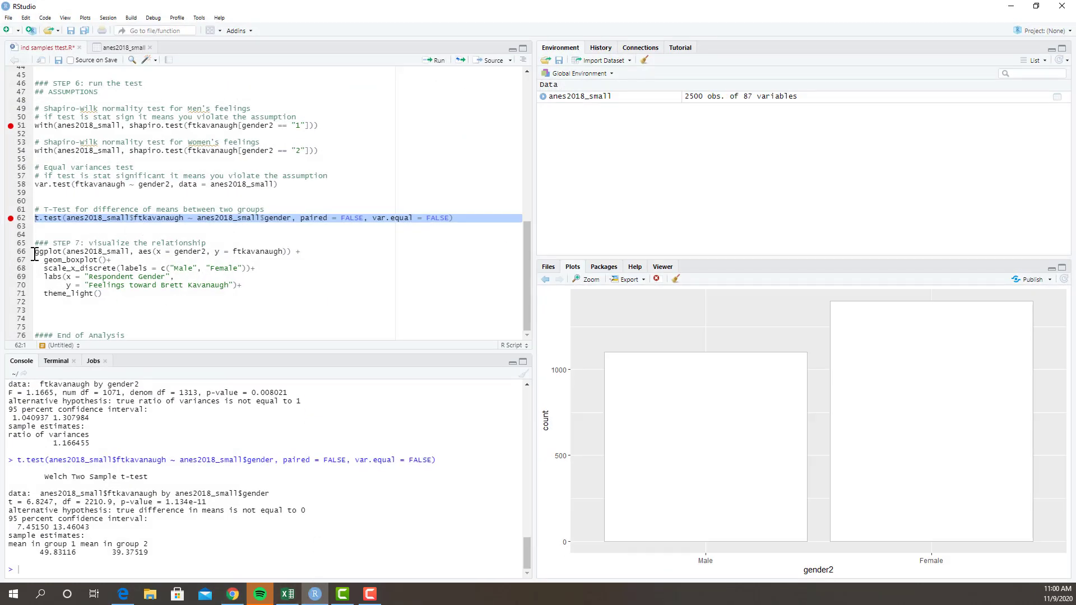
left_click_drag(34, 253, 114, 310)
left_click(436, 60)
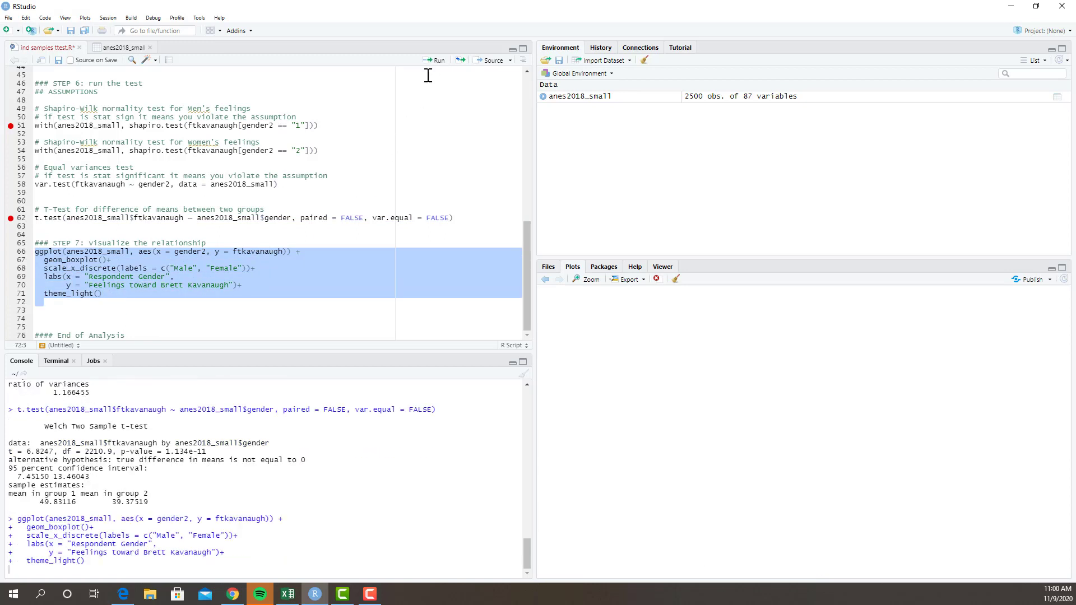